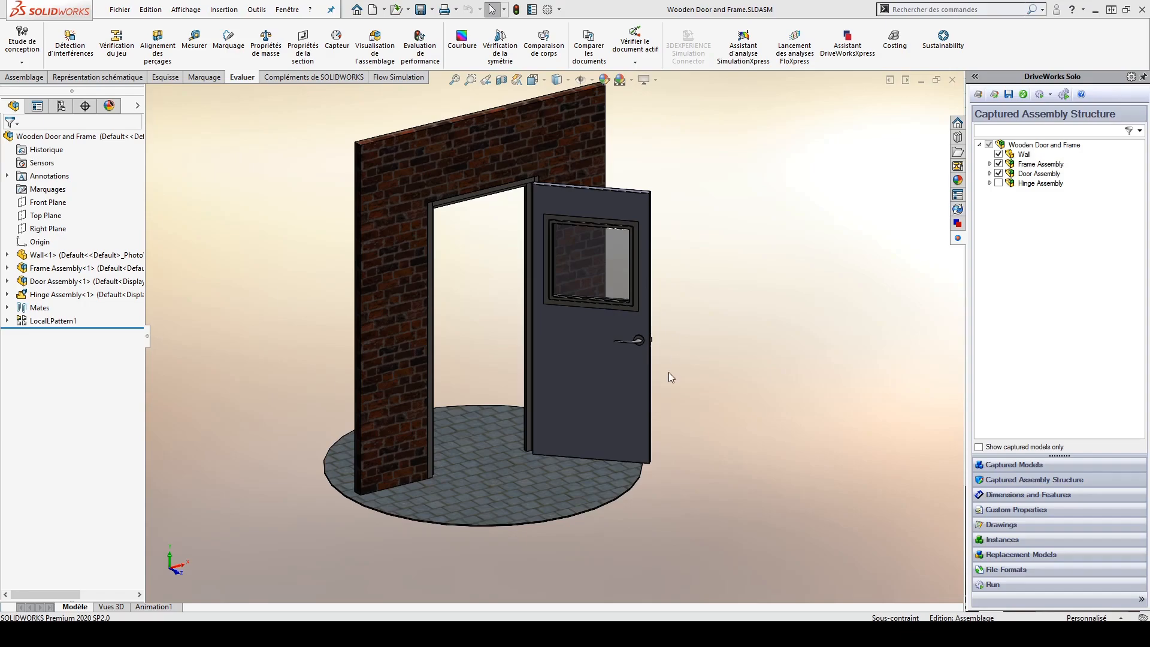
- Expand Door Assembly in the captured assembly structure and open its Lever handle part
scroll(638, 343, "down", 1)
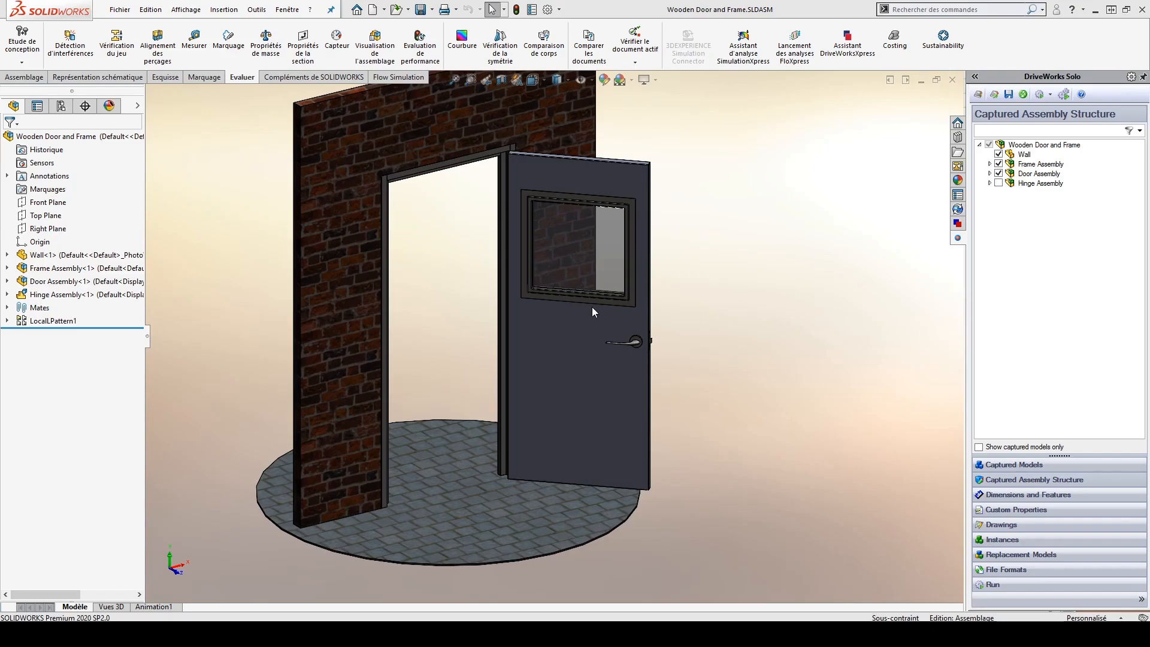
left_click(989, 173)
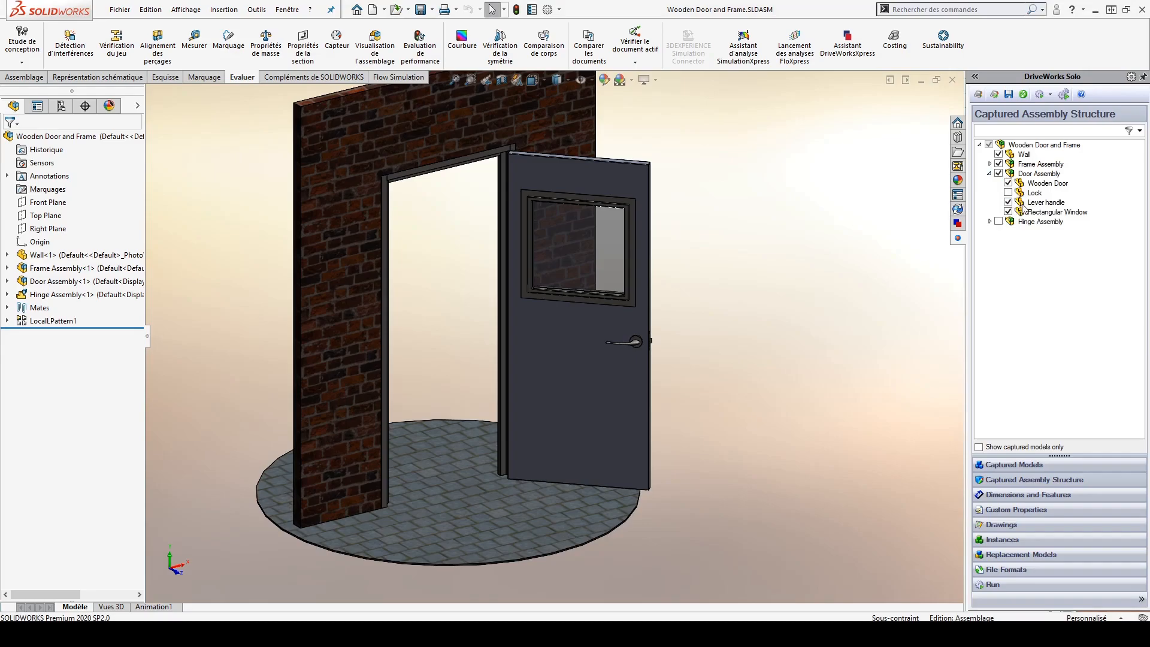
left_click(1022, 205)
double_click(1023, 205)
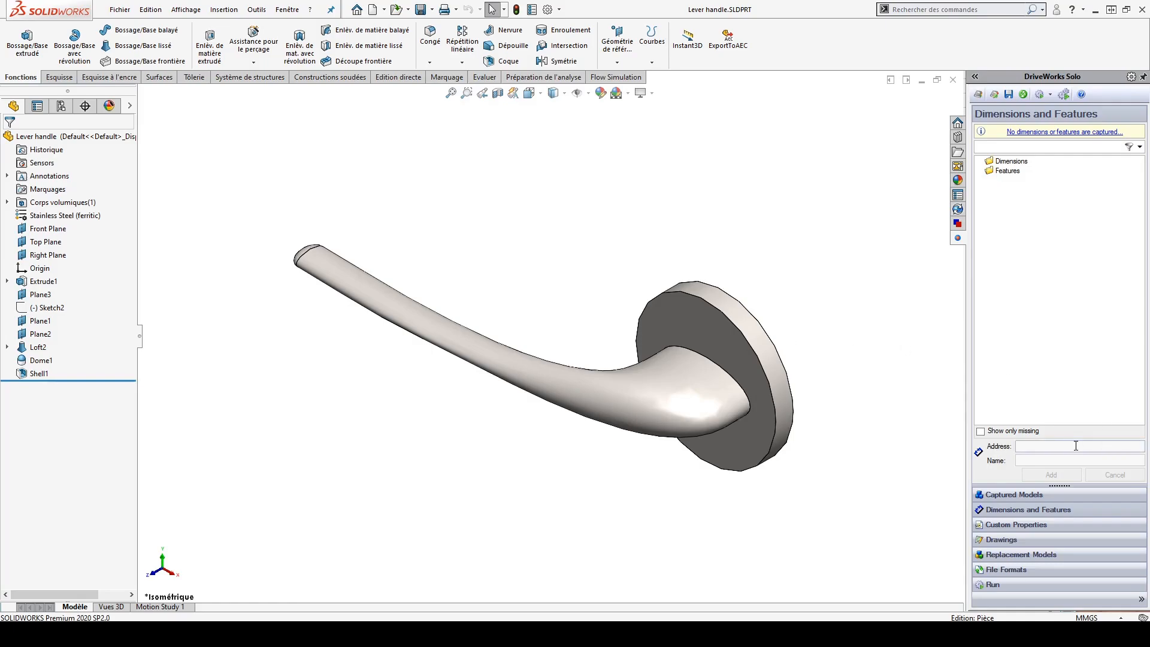
- Add Ball handle.SLDPRT as a replacement model for the lever handle and save the project
left_click(1013, 556)
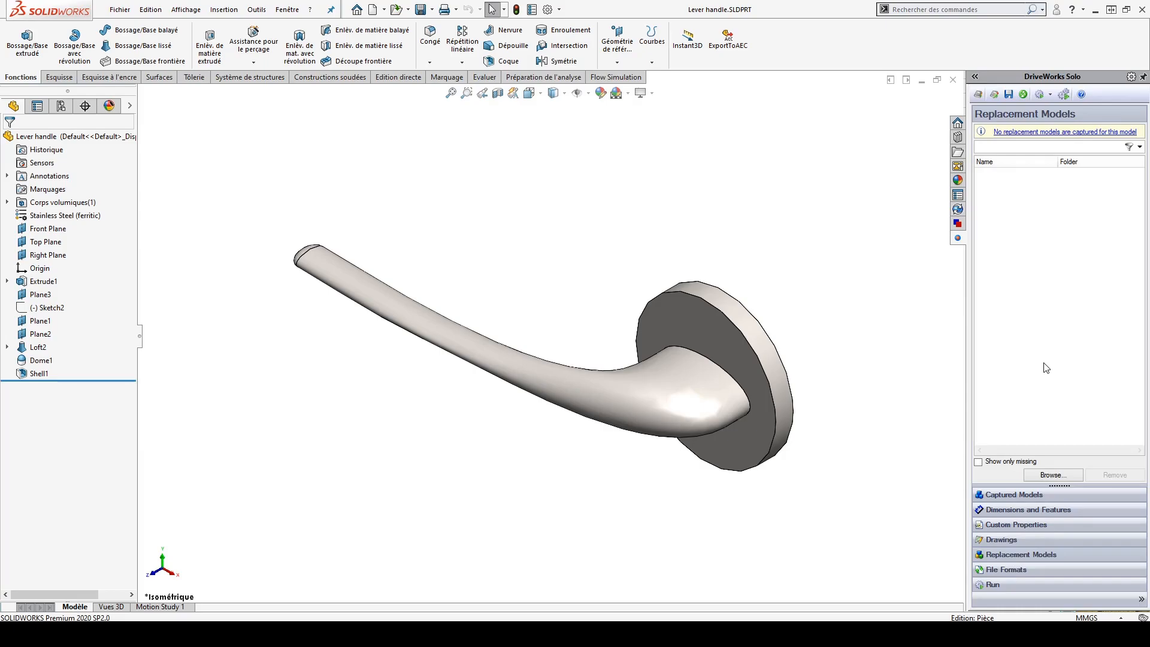
left_click(1054, 474)
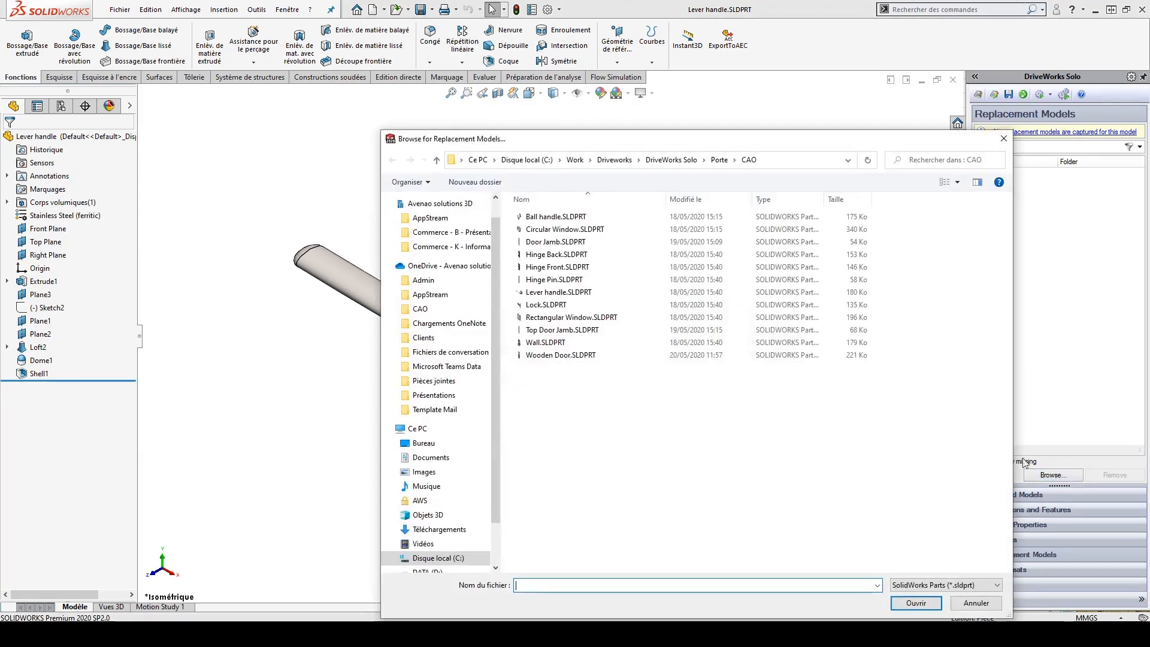
left_click(550, 217)
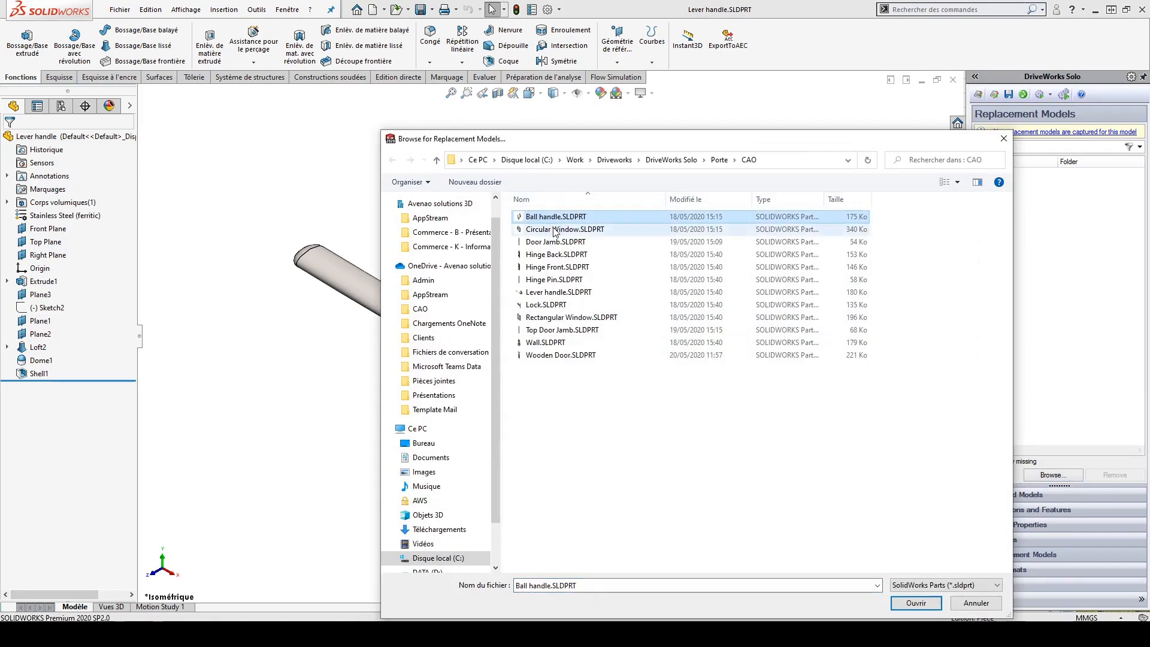
left_click(922, 601)
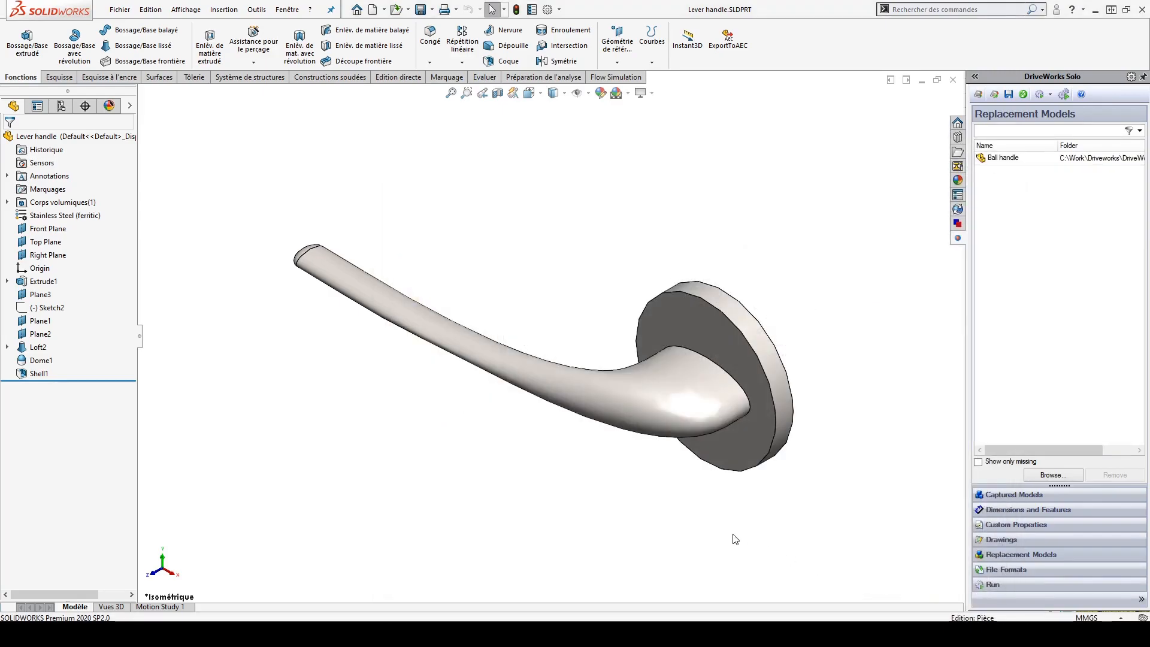
left_click(1007, 94)
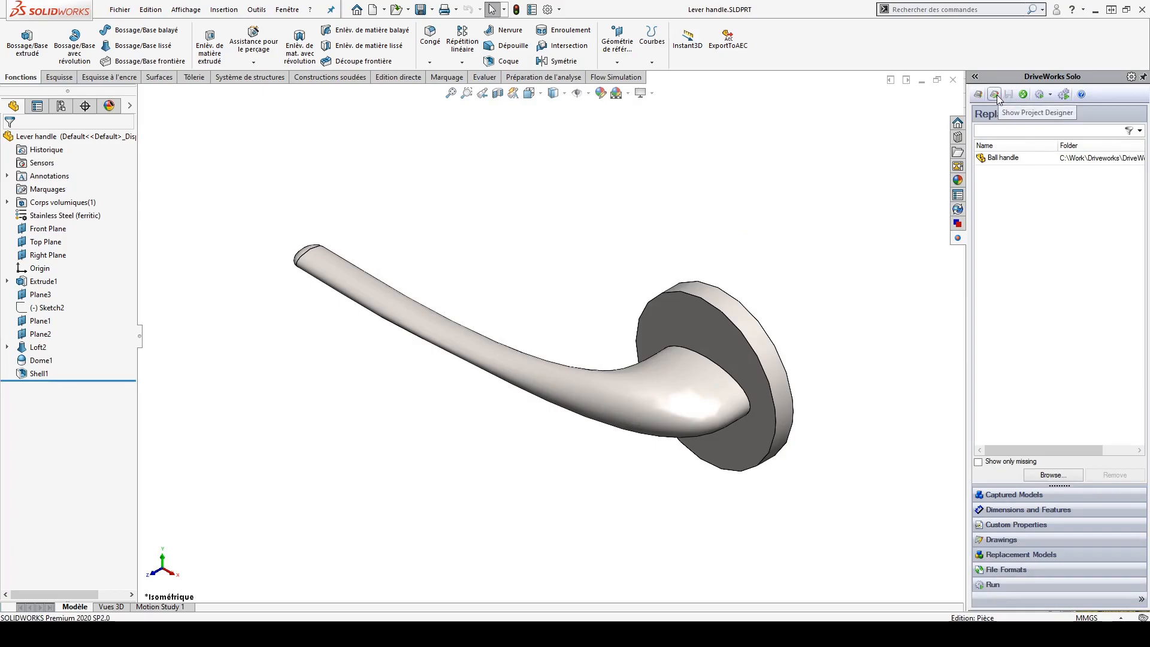
- Open the Project Designer and add an option group named Poignée to the form, placed below the Hauteur Fenetre field
left_click(994, 95)
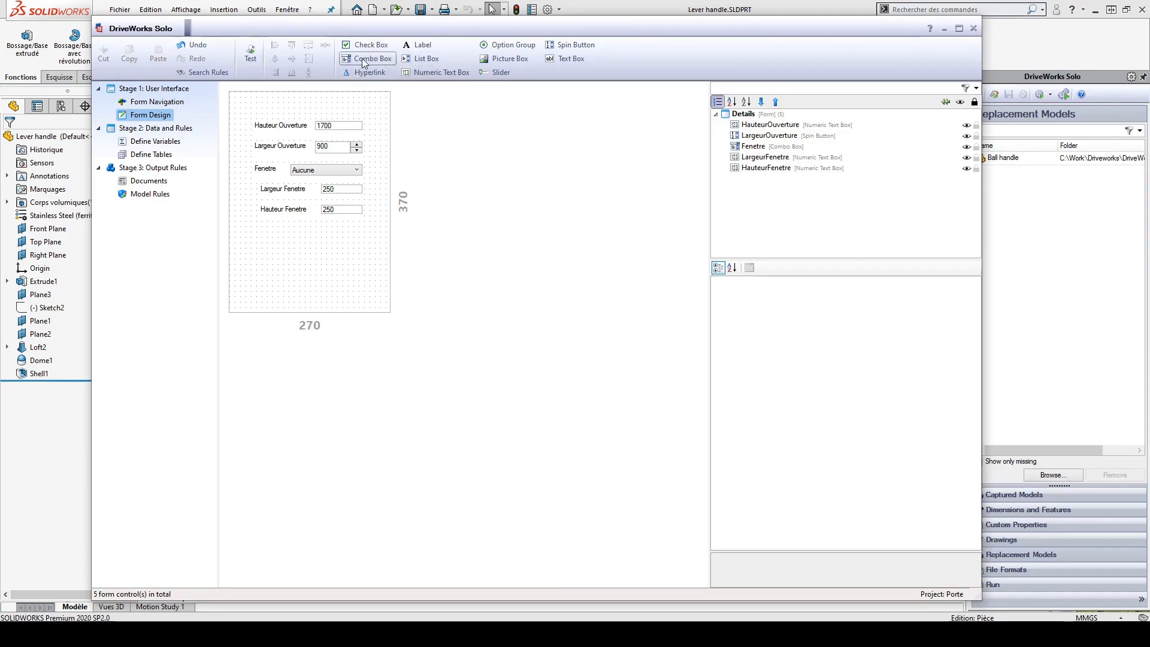
left_click(501, 47)
type("Poi")
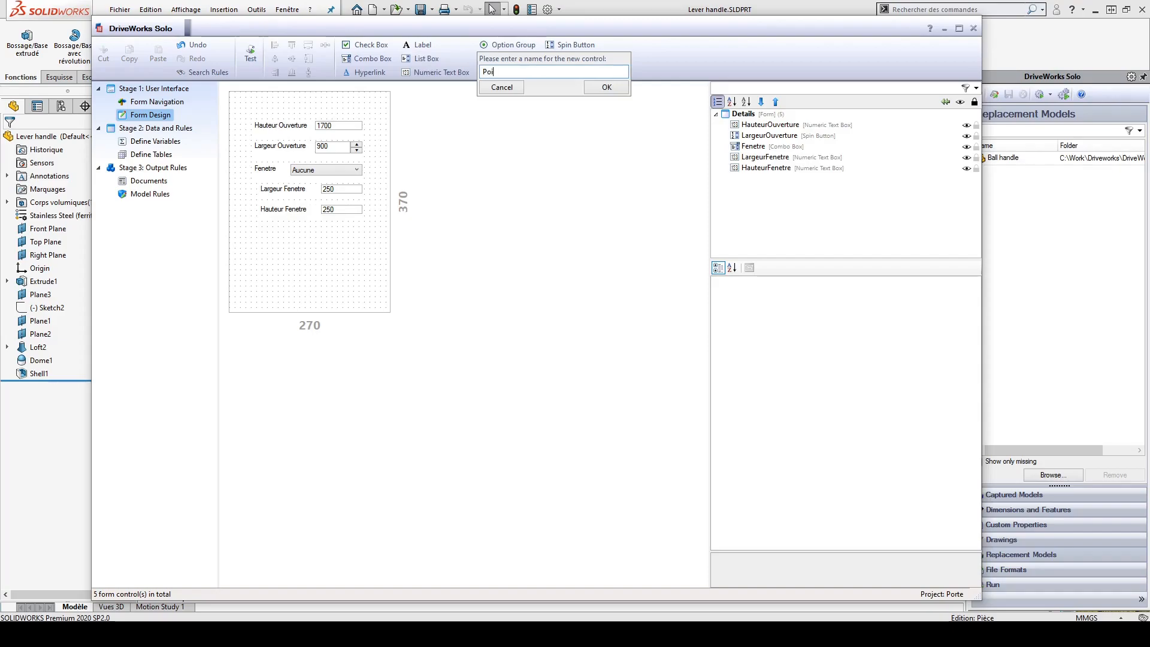
type("nggnée")
key("Return")
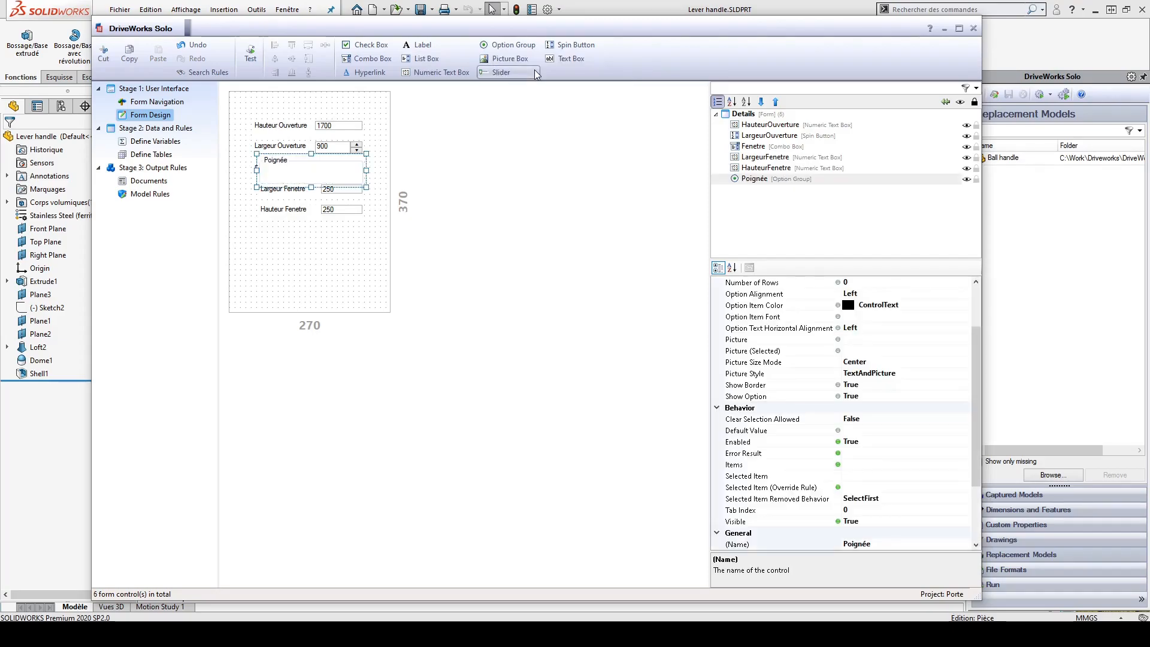
left_click(290, 248)
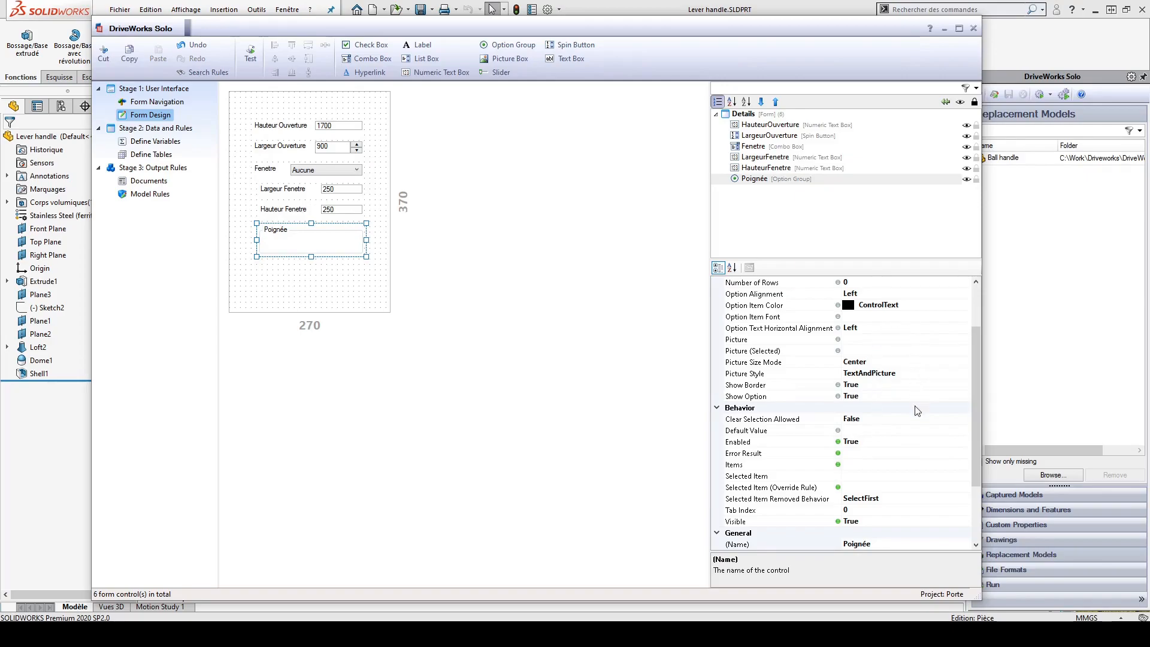
- Define the Items rule of the Poignée option group as a list containing Lever and Ball
left_click(866, 465)
left_click(965, 464)
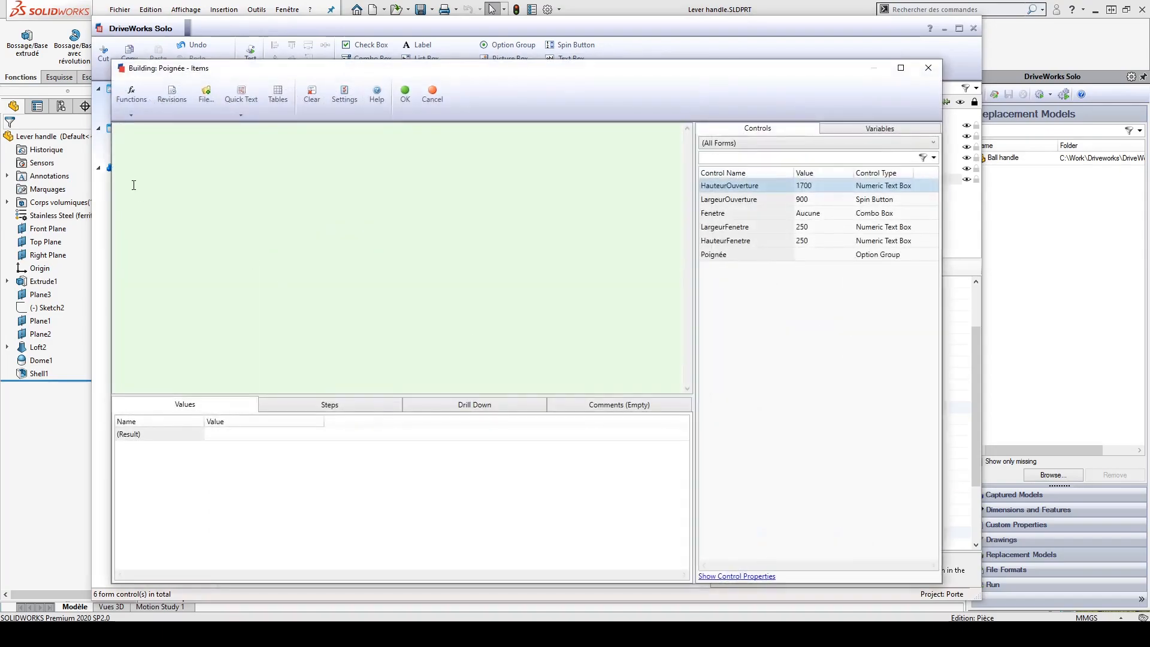
left_click(131, 115)
left_click(145, 144)
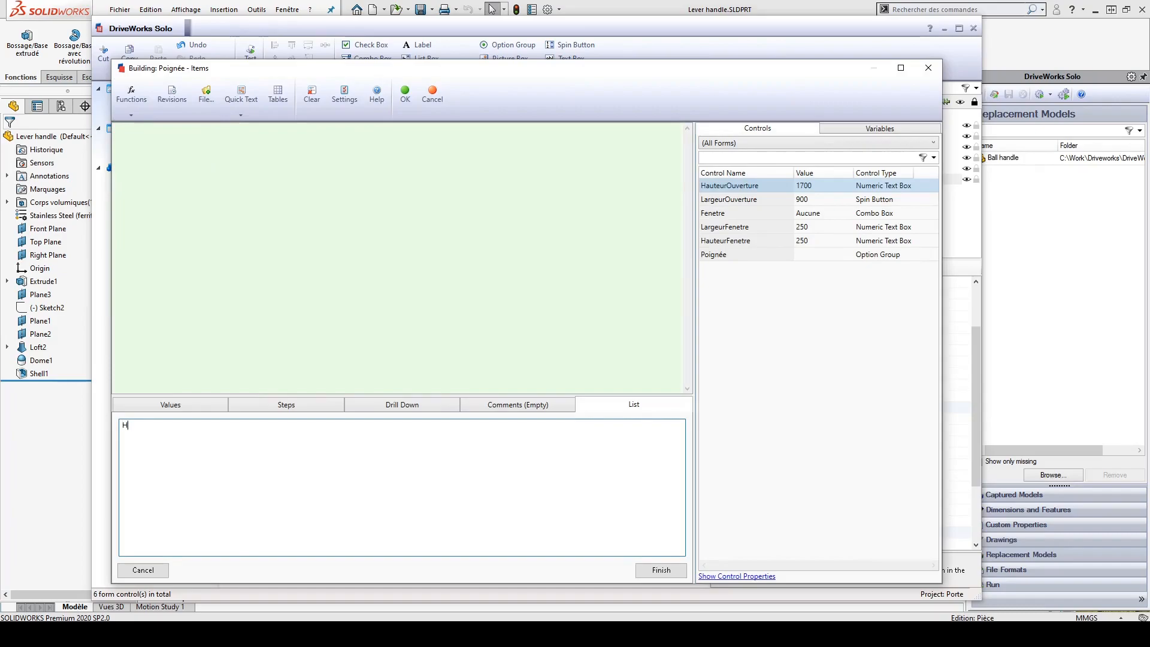
key("Tab")
left_click(244, 454)
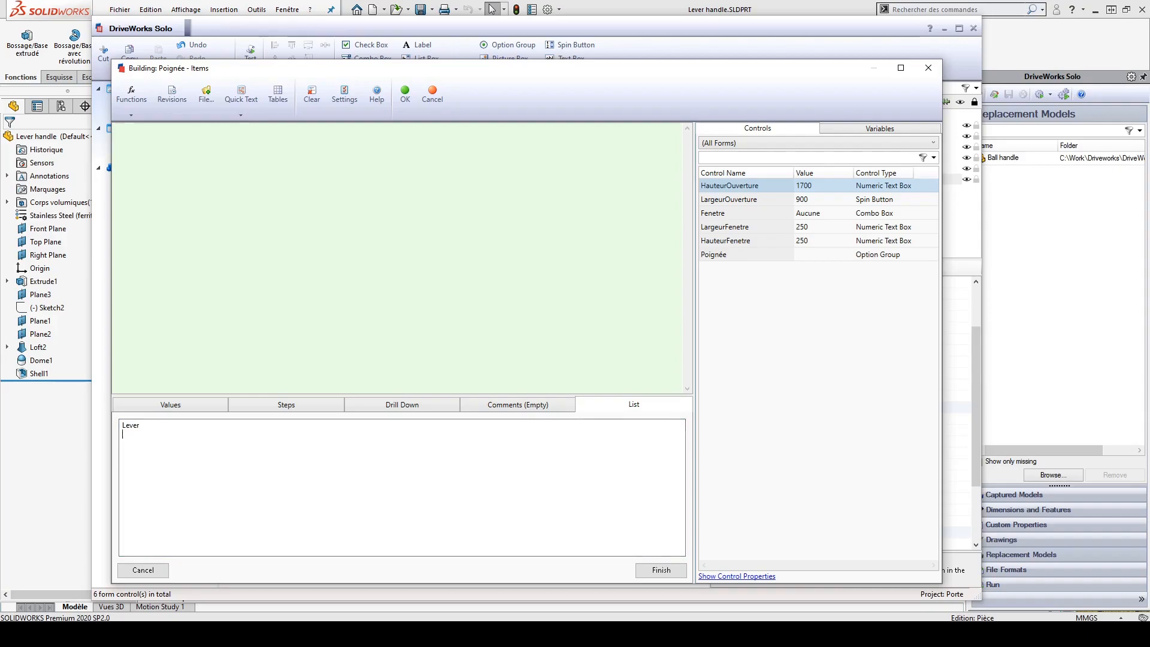
type("Ball")
left_click(658, 569)
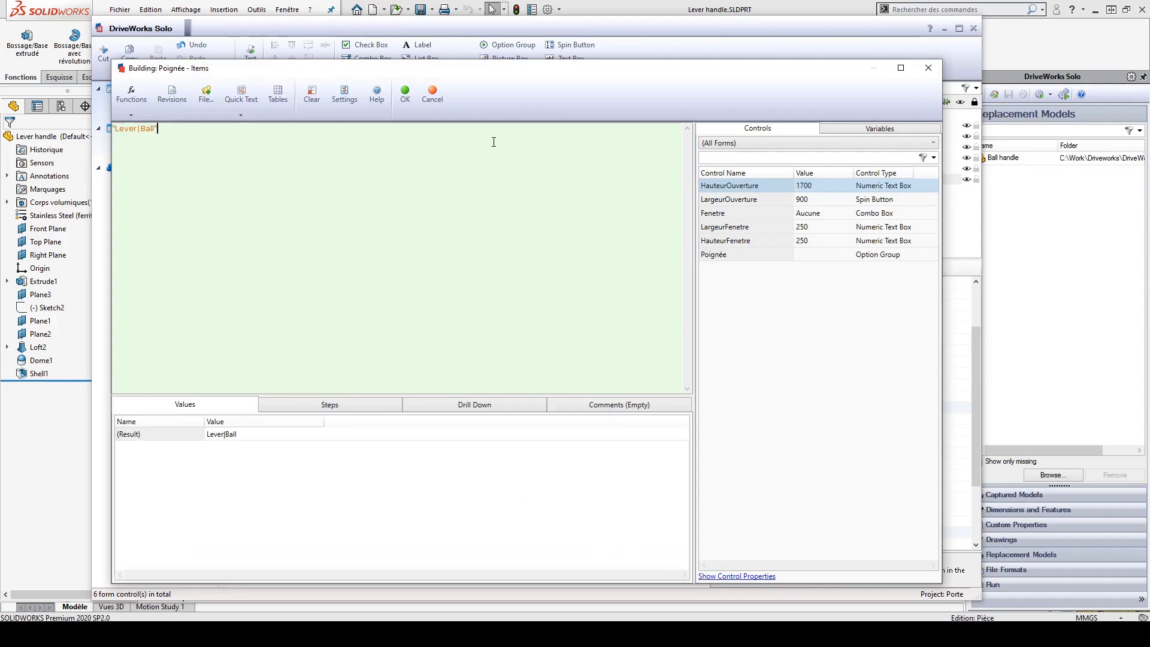
left_click(405, 103)
- Make the Poignée option group taller and narrower so that it fits its two options
left_click_drag(311, 256, 311, 276)
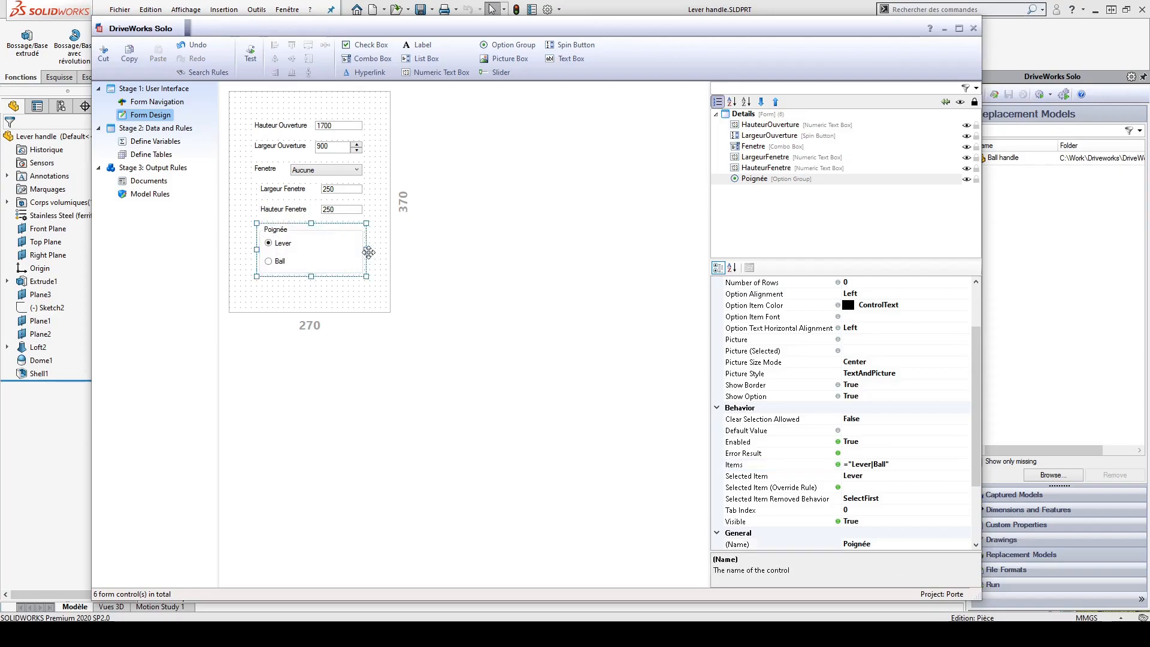
left_click_drag(367, 251, 305, 251)
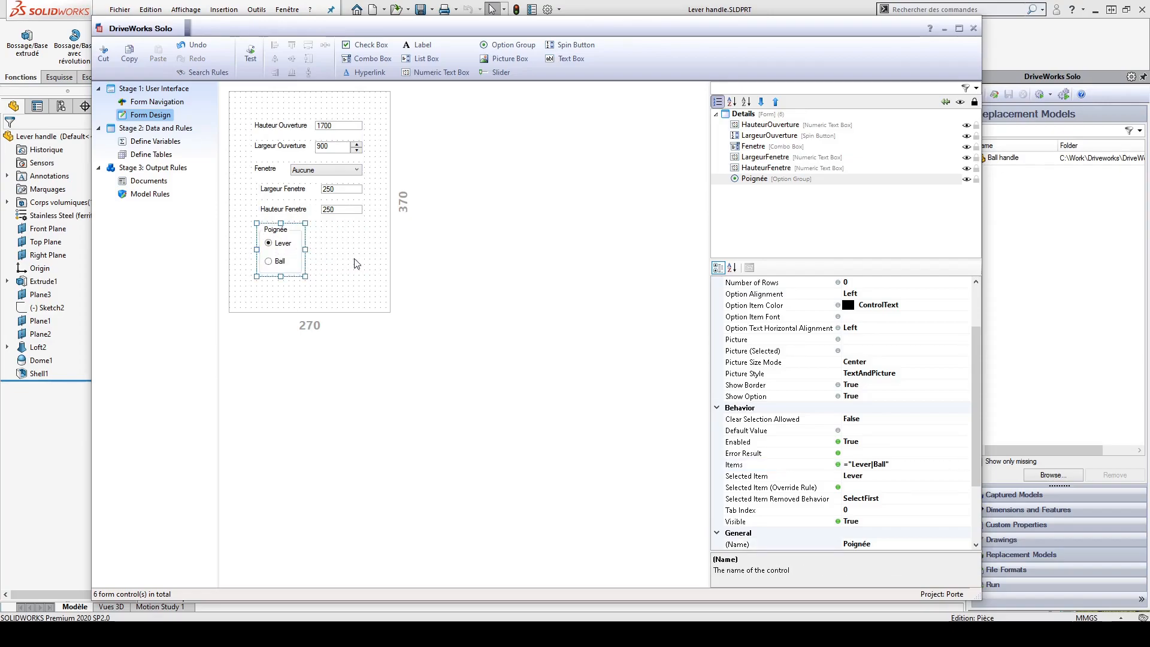
left_click(351, 262)
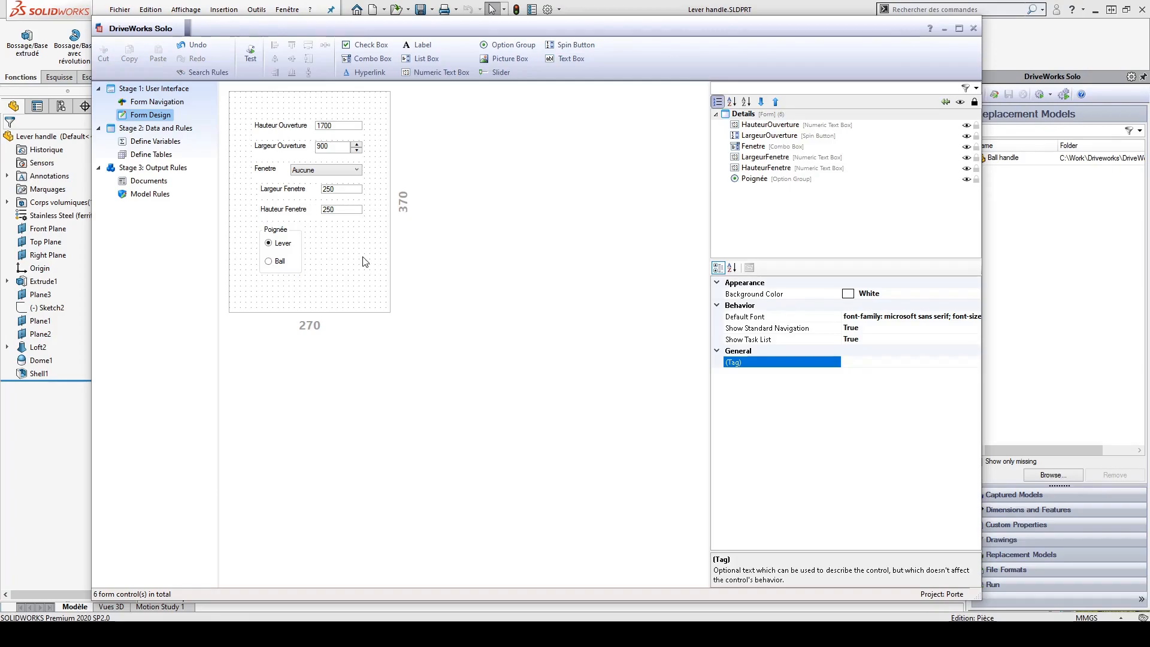
- Check the names of the Ball Handle and Lever Handle images in the project's Content folder, then return to the form design
key("alt+Tab")
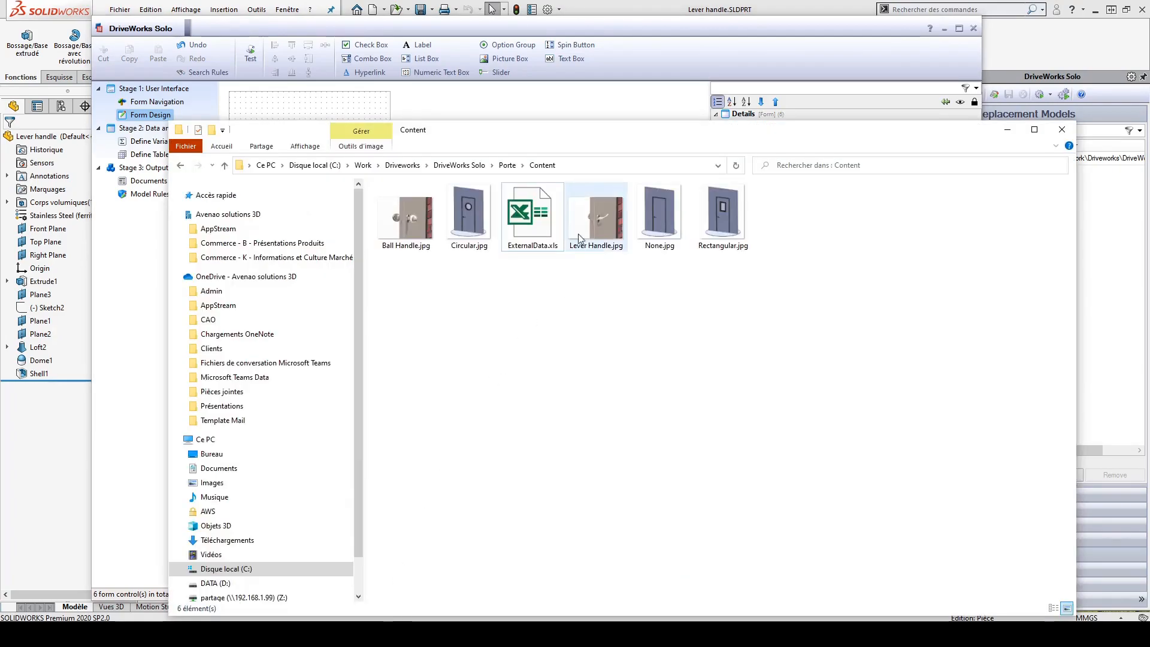
left_click(393, 231)
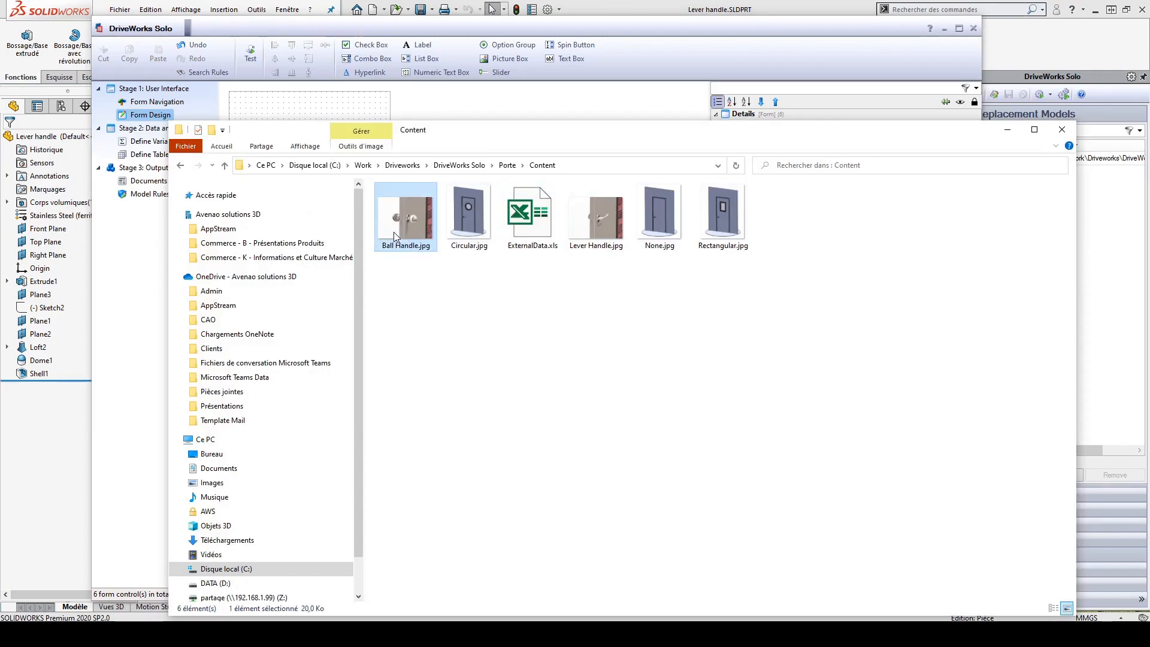
left_click(612, 219)
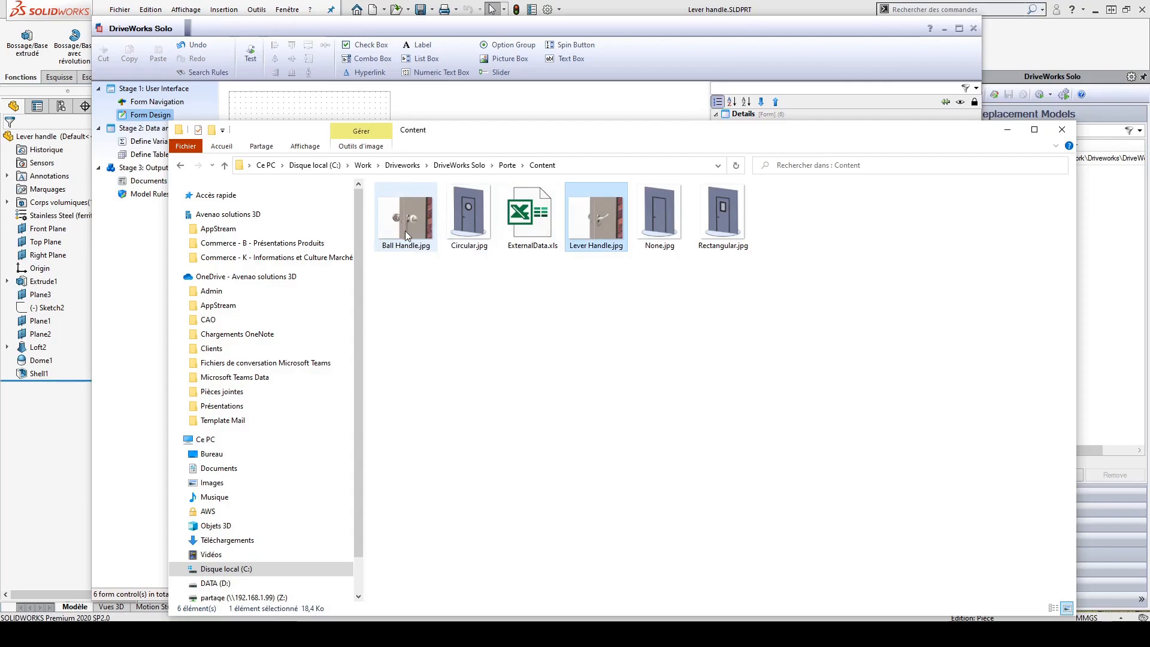
left_click(457, 107)
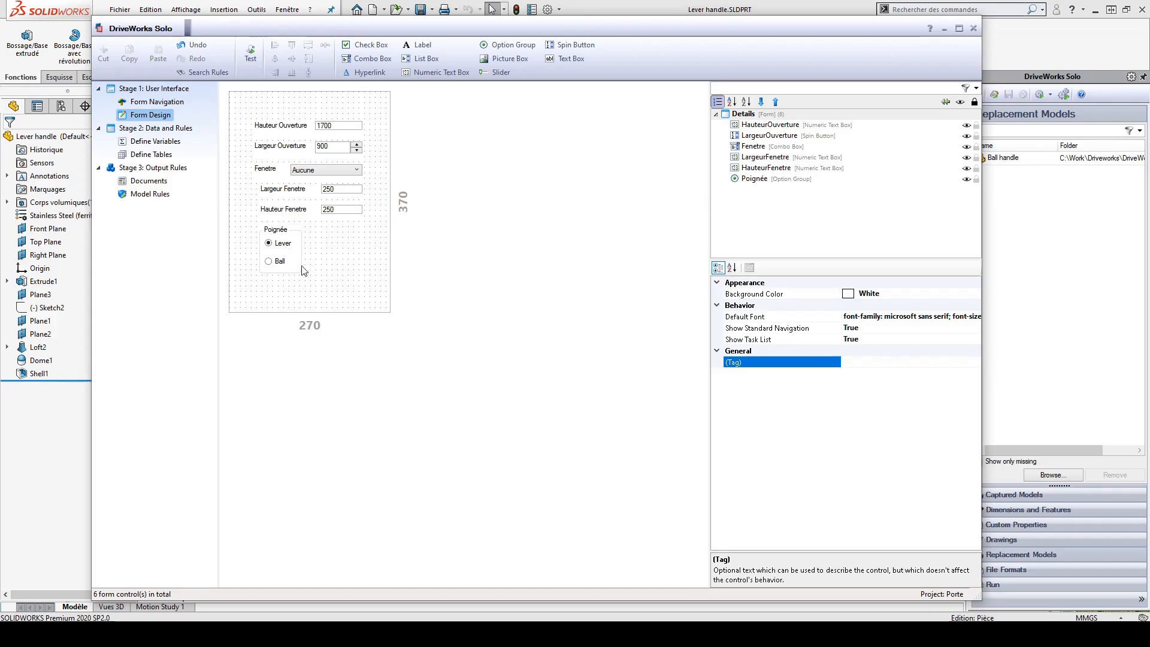
- Add a picture box named PictureBox1 beside the Poignée option group and resize it to about 90 wide by 81 high
left_click(519, 59)
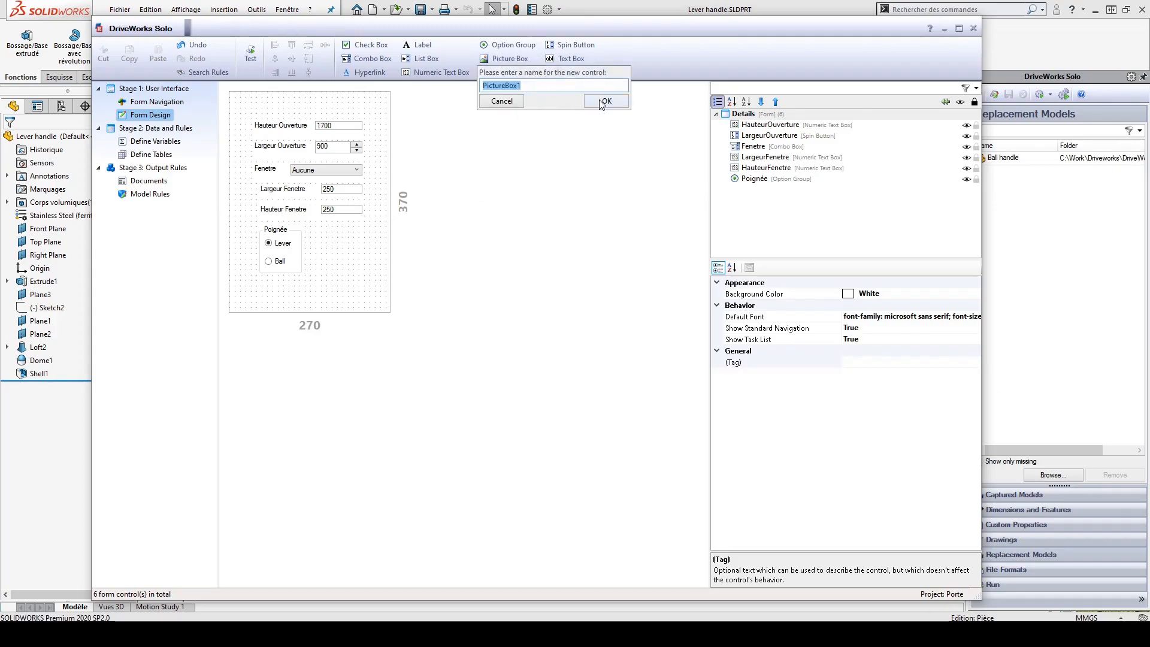
left_click(603, 101)
left_click_drag(309, 260, 366, 298)
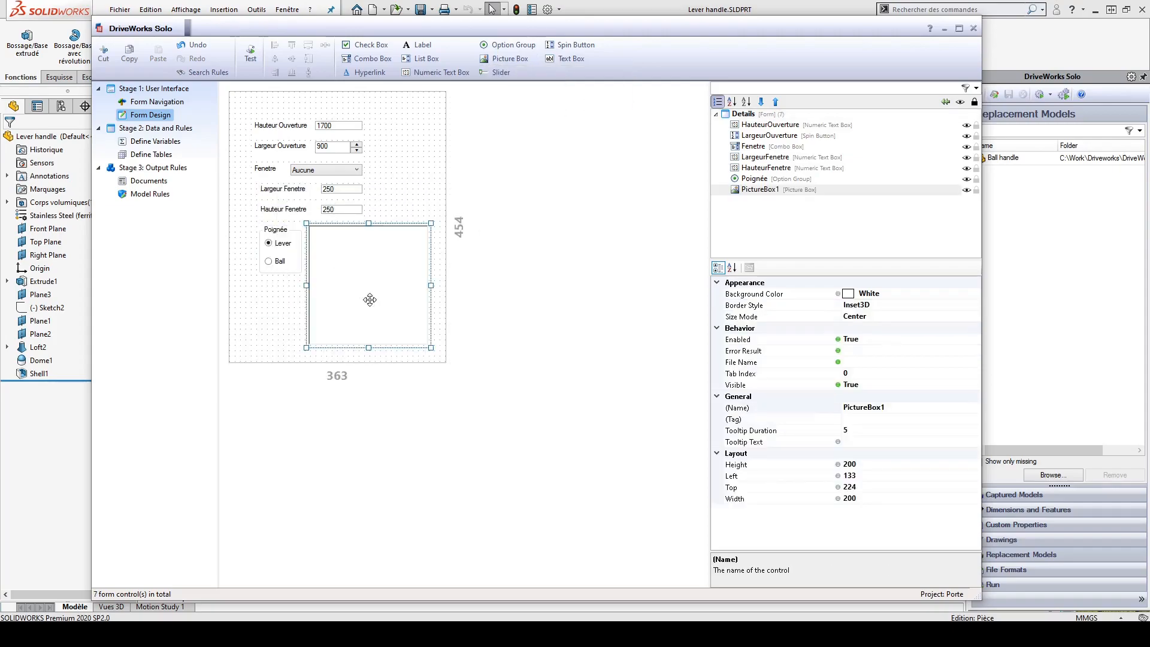
left_click_drag(429, 346, 366, 276)
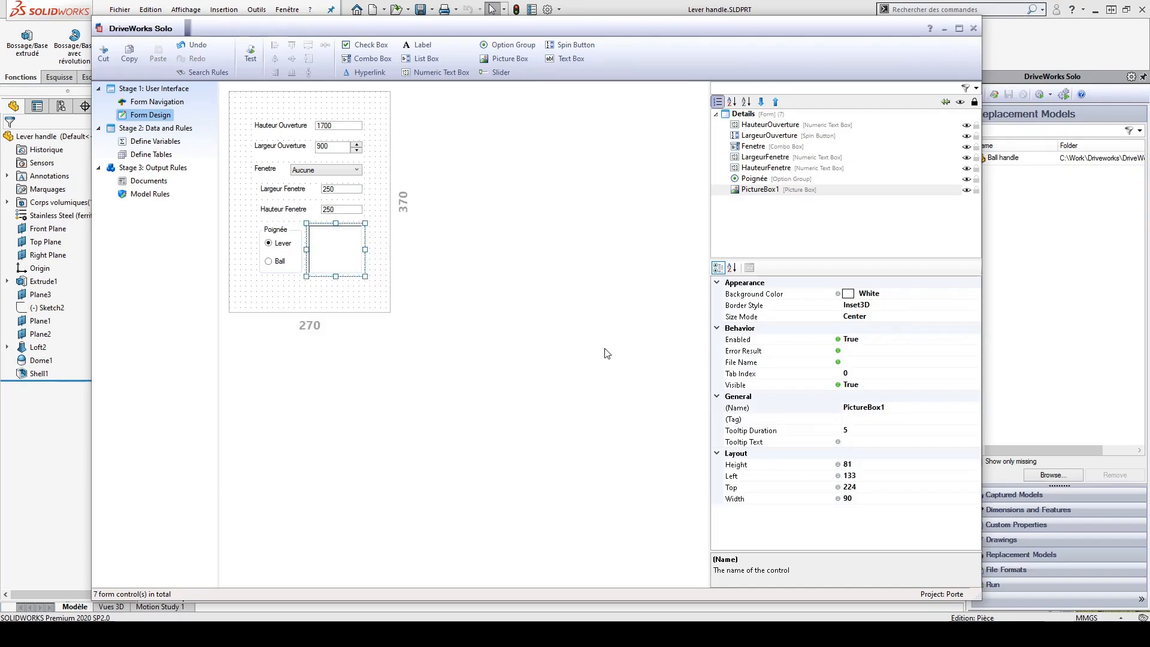
- Build the picture box's File Name rule from the picture Lever Handle.jpg in the Content folder
left_click(880, 363)
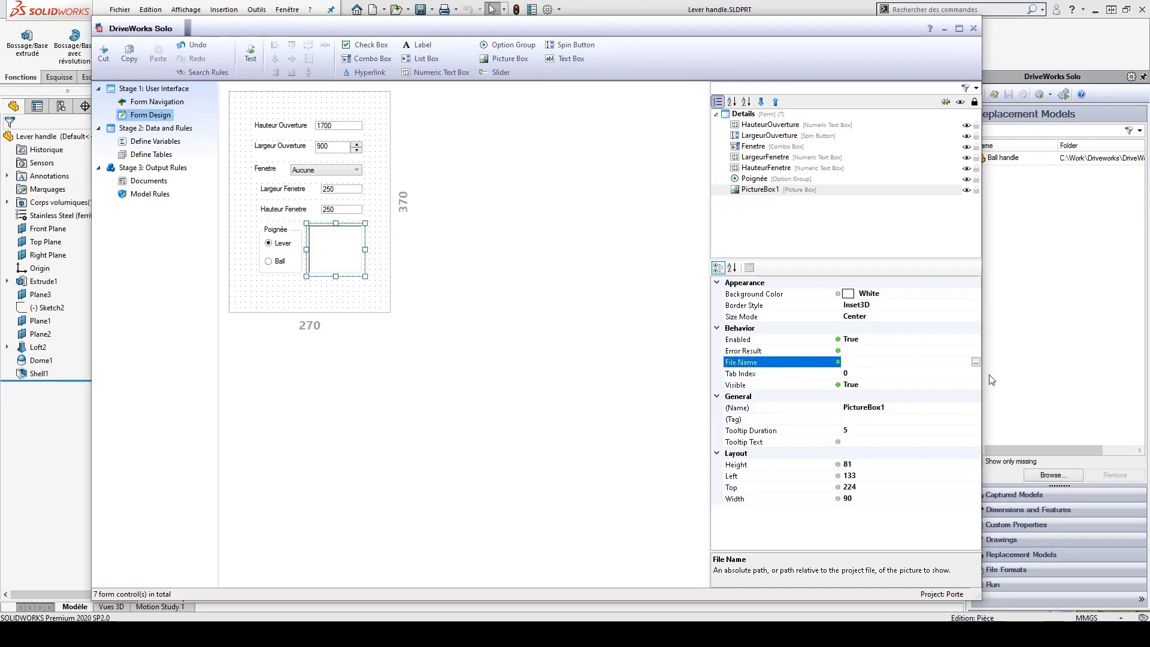
left_click(976, 363)
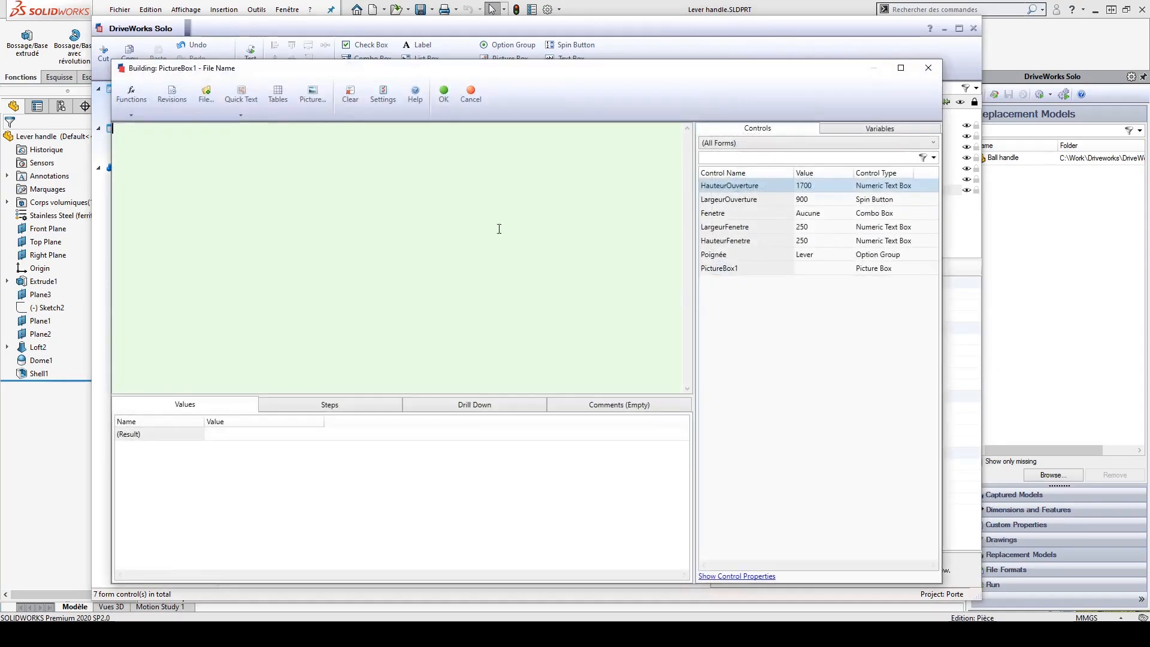
left_click(317, 98)
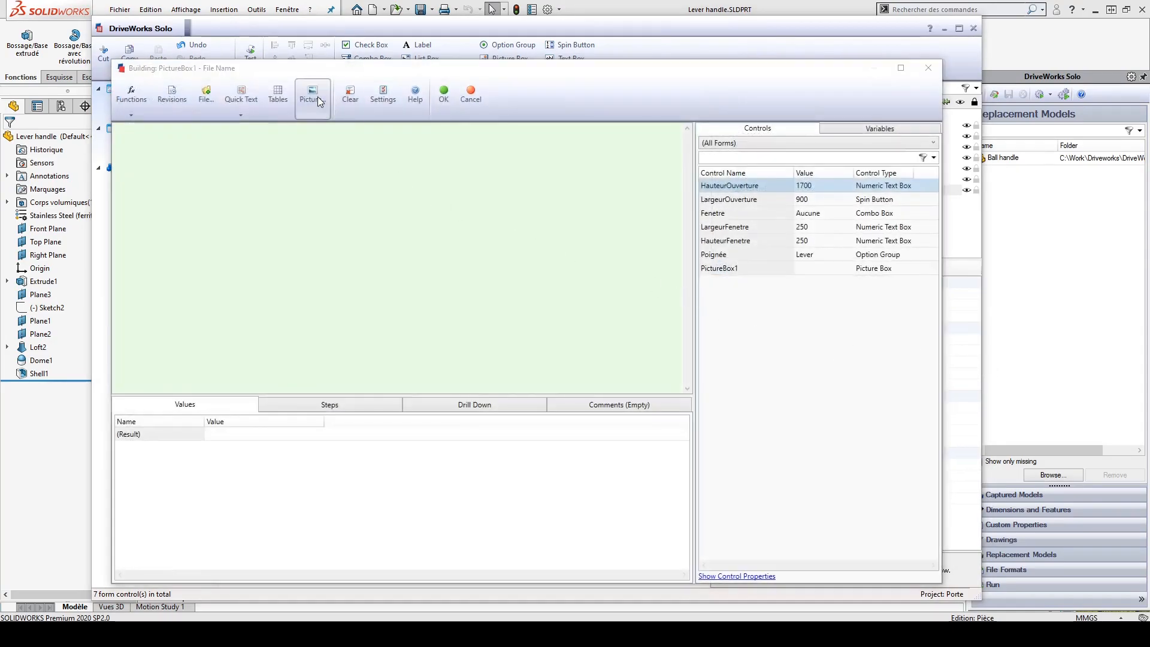
double_click(491, 229)
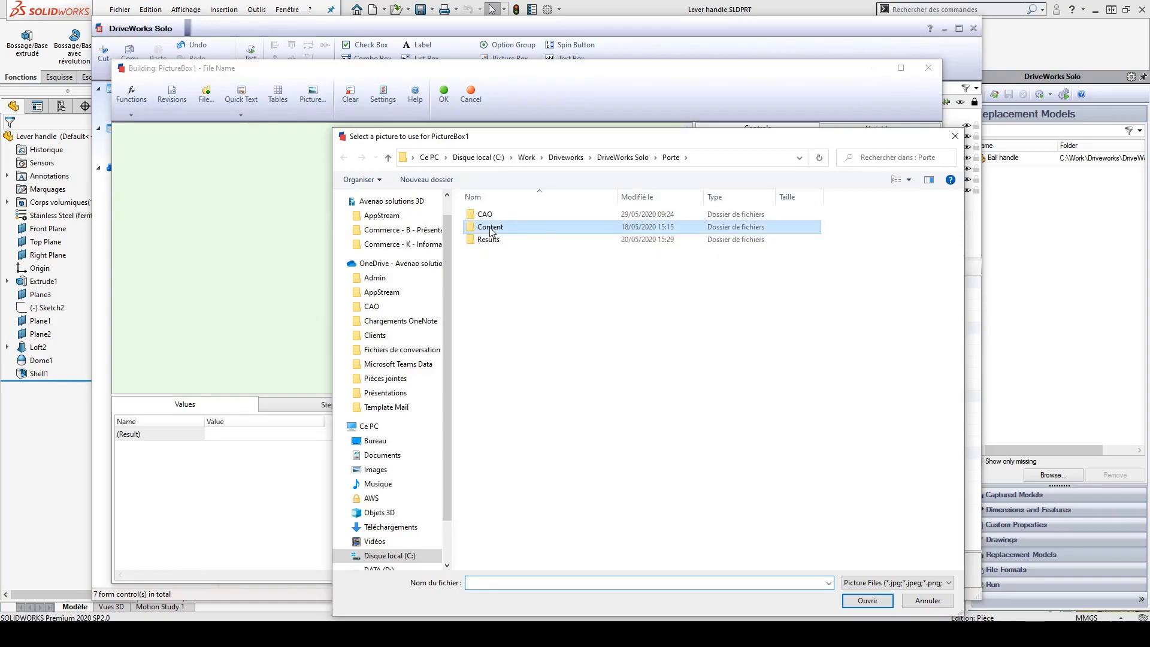
left_click(636, 230)
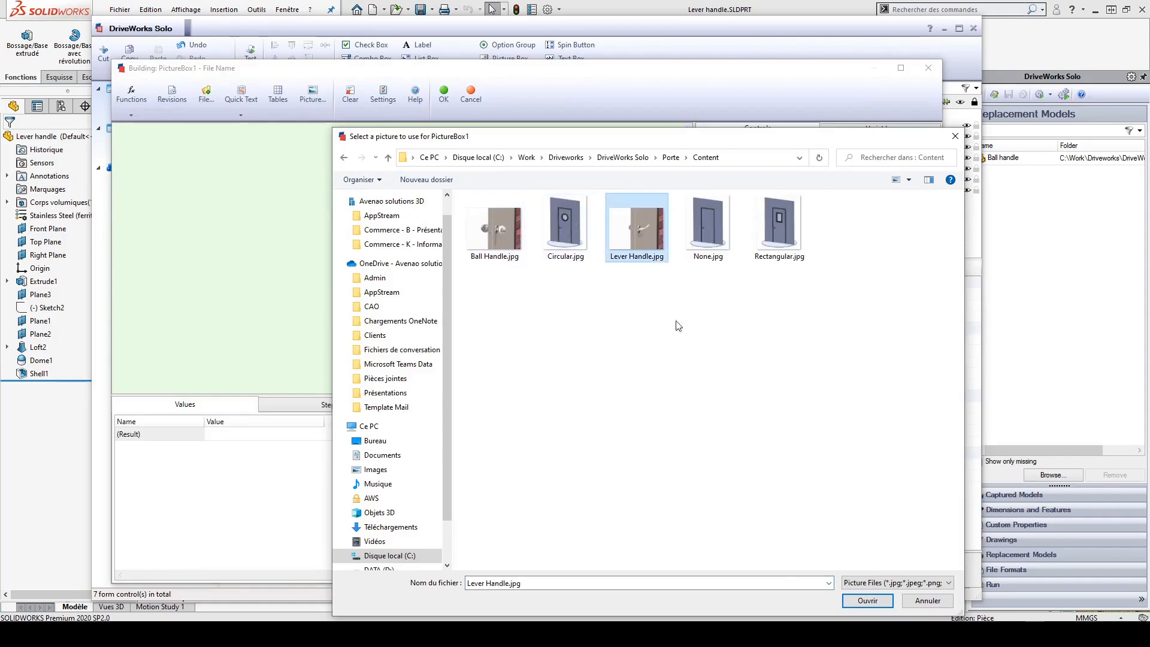
left_click(870, 600)
left_click_drag(399, 69, 479, 91)
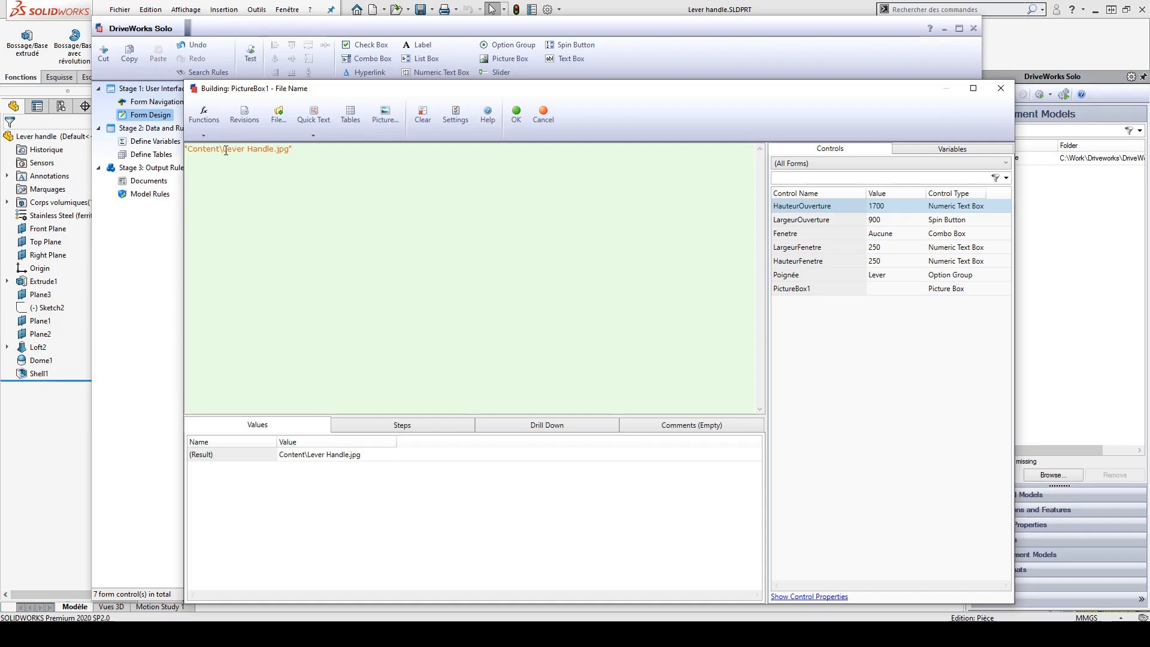
- Replace Lever in the picture box's File Name rule with the Poignée value, giving "Content\" & PoignéeReturn & " Handle.jpg"
left_click_drag(223, 149, 246, 150)
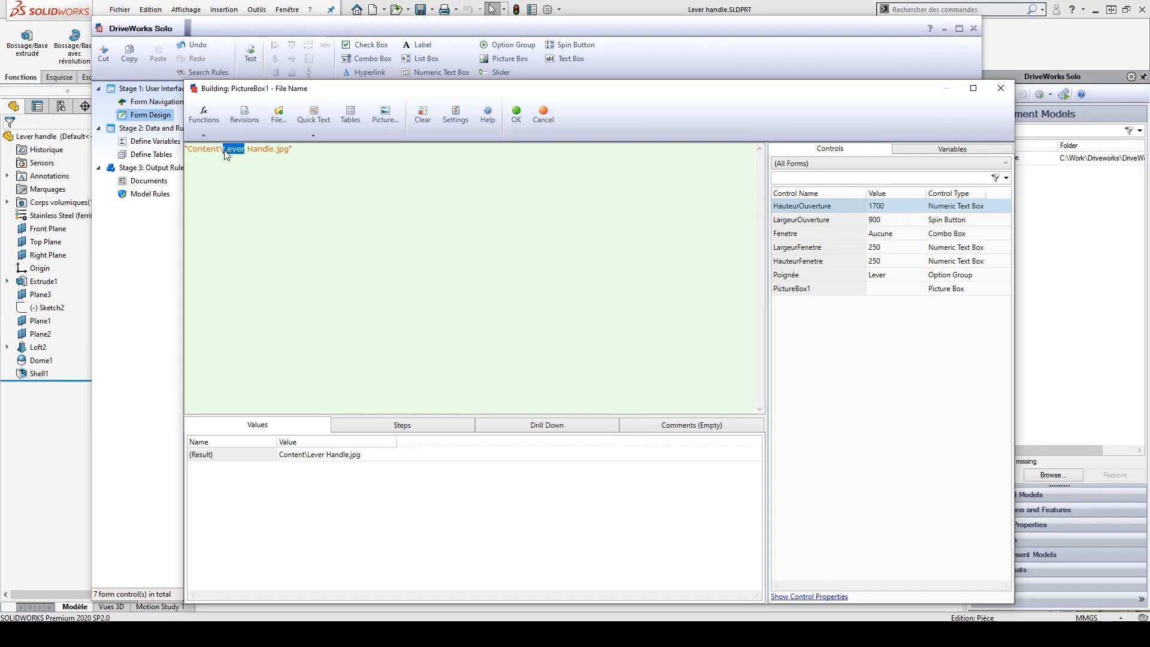
type("\" & & \"")
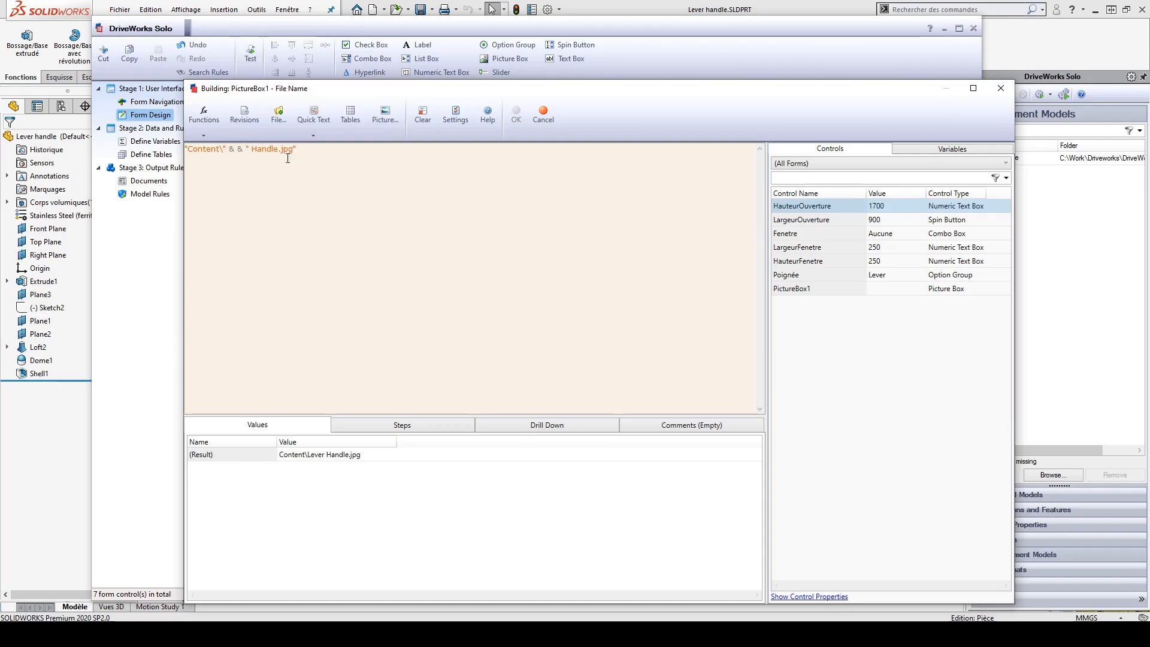
left_click(237, 153)
mouse_move(186, 148)
left_mouse_down()
mouse_move(239, 149)
mouse_move(173, 153)
left_mouse_up()
left_click_drag(298, 149, 249, 149)
left_click(228, 151)
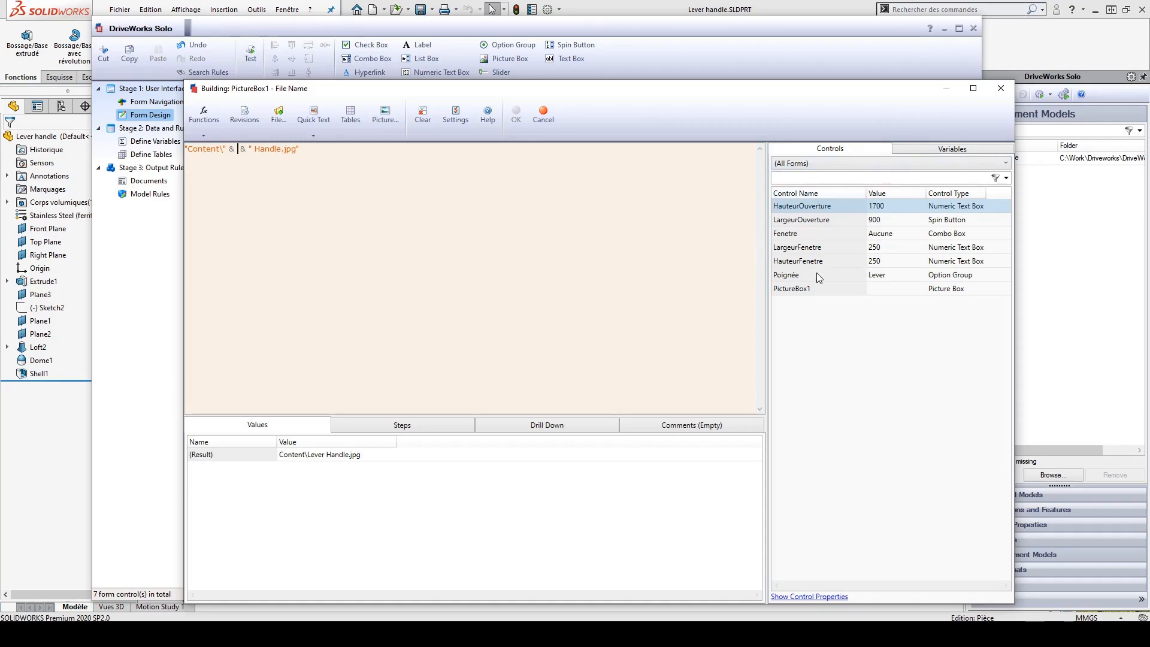
double_click(877, 279)
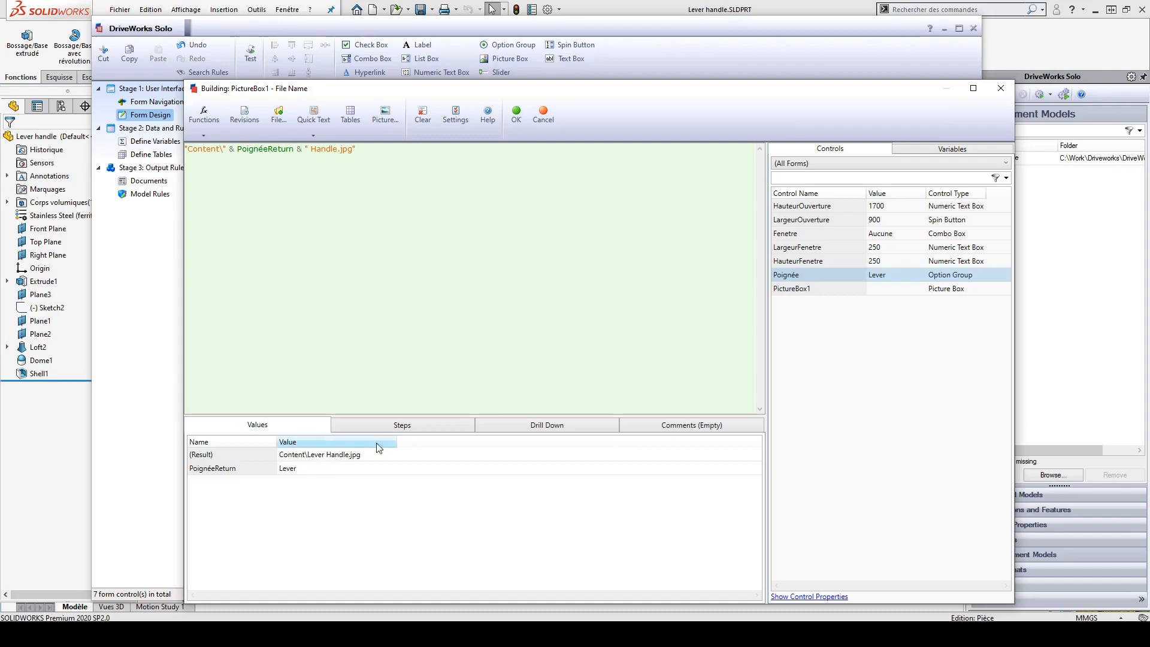
left_click(514, 124)
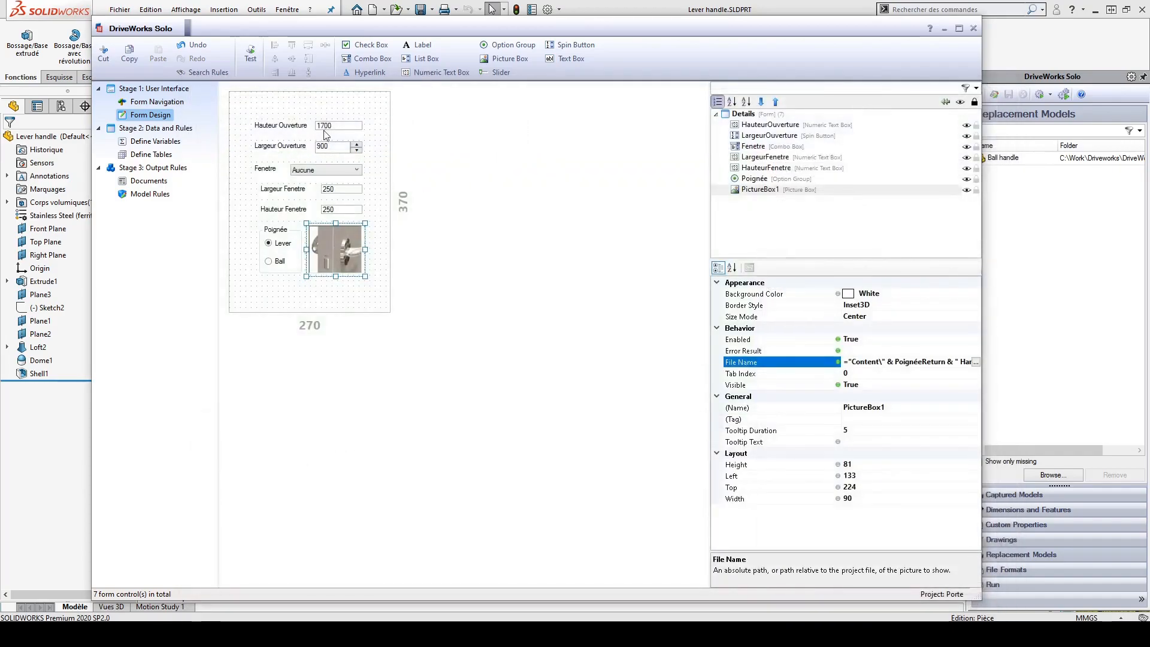
- Test the form by switching the Poignée option between Ball and Lever, ending on Ball, then leave test mode
left_click(269, 261)
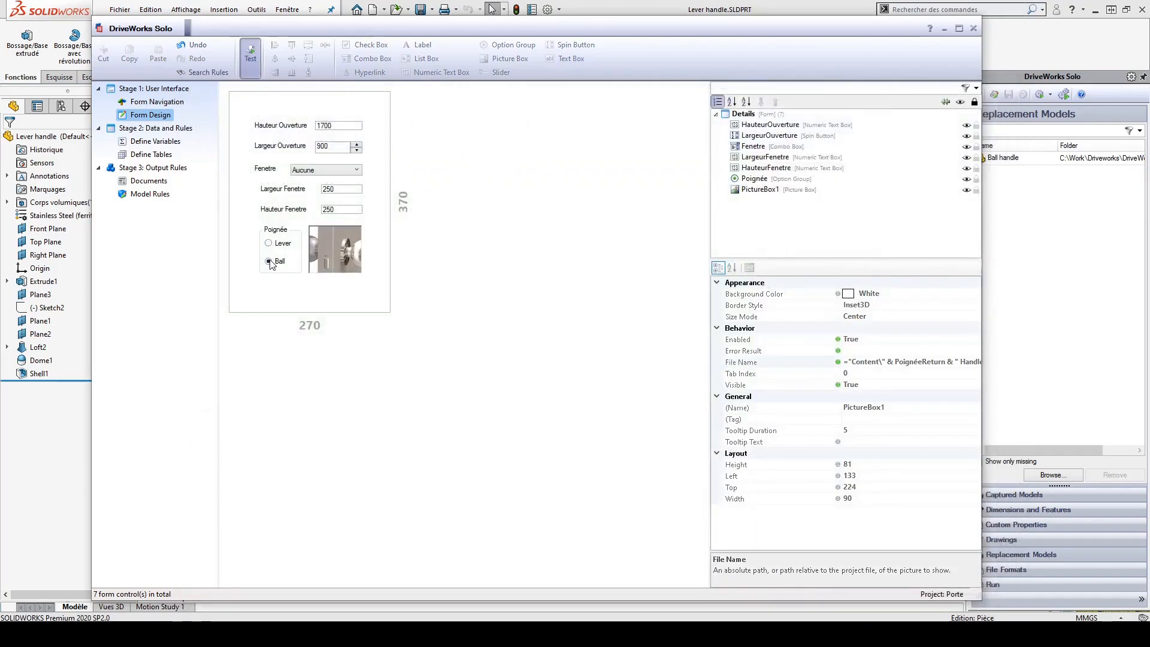
left_click(268, 243)
left_click(269, 262)
left_click(250, 54)
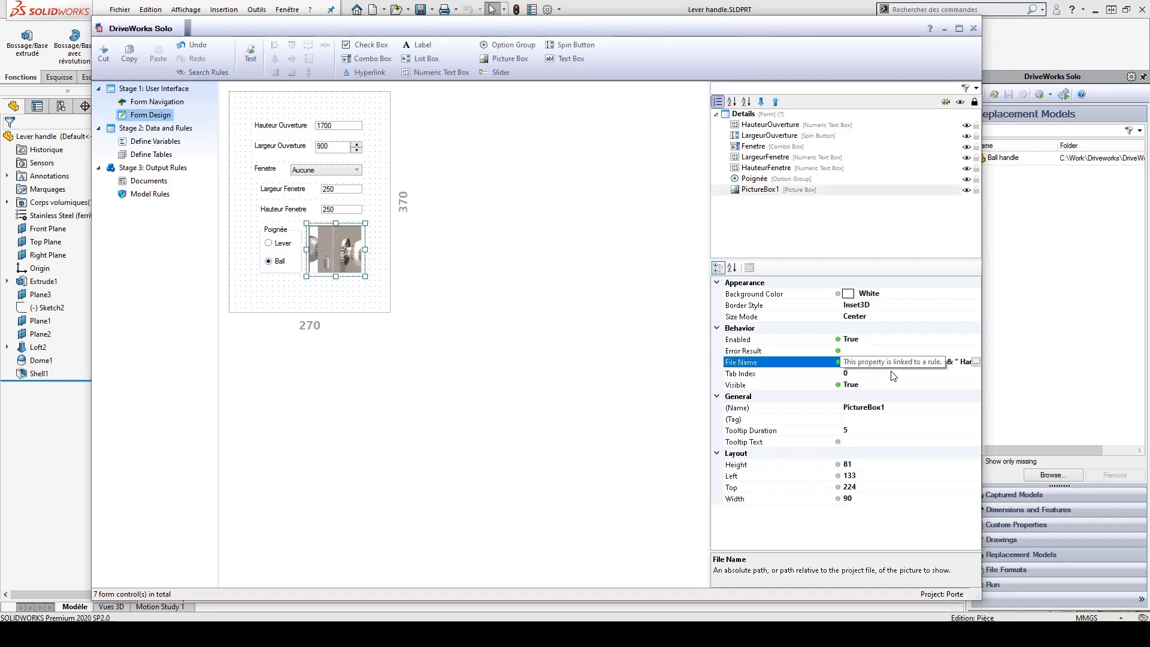
- Review the picture box's File Name rule against the Ball Handle and Lever Handle image names in the Content folder
left_click(975, 362)
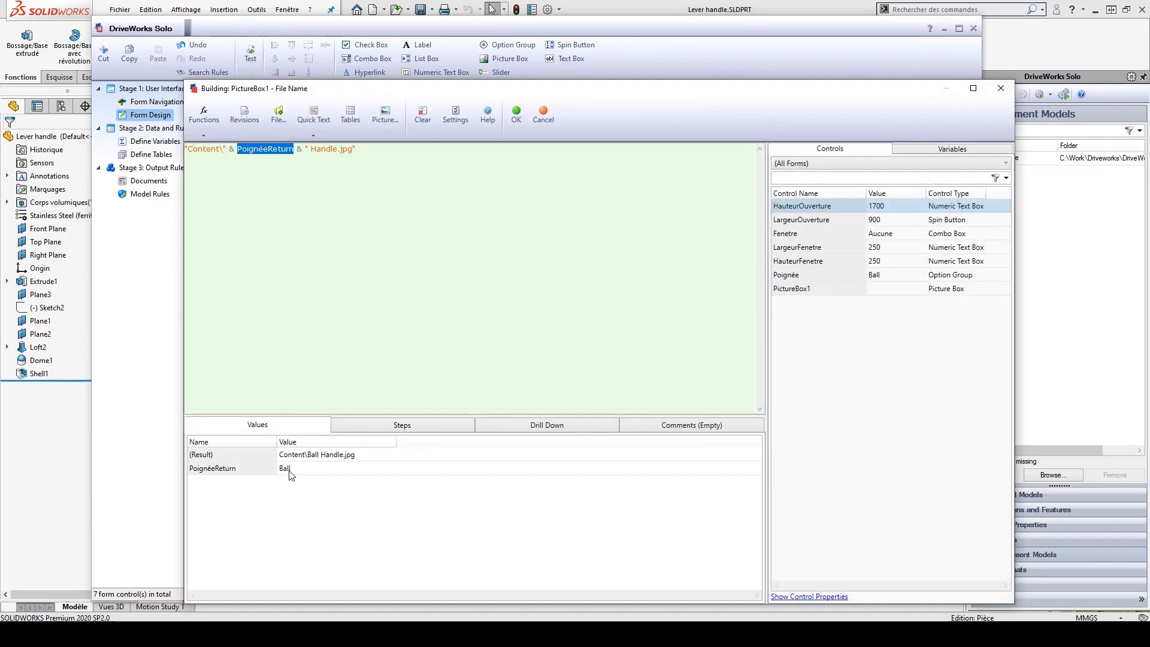
left_click(427, 632)
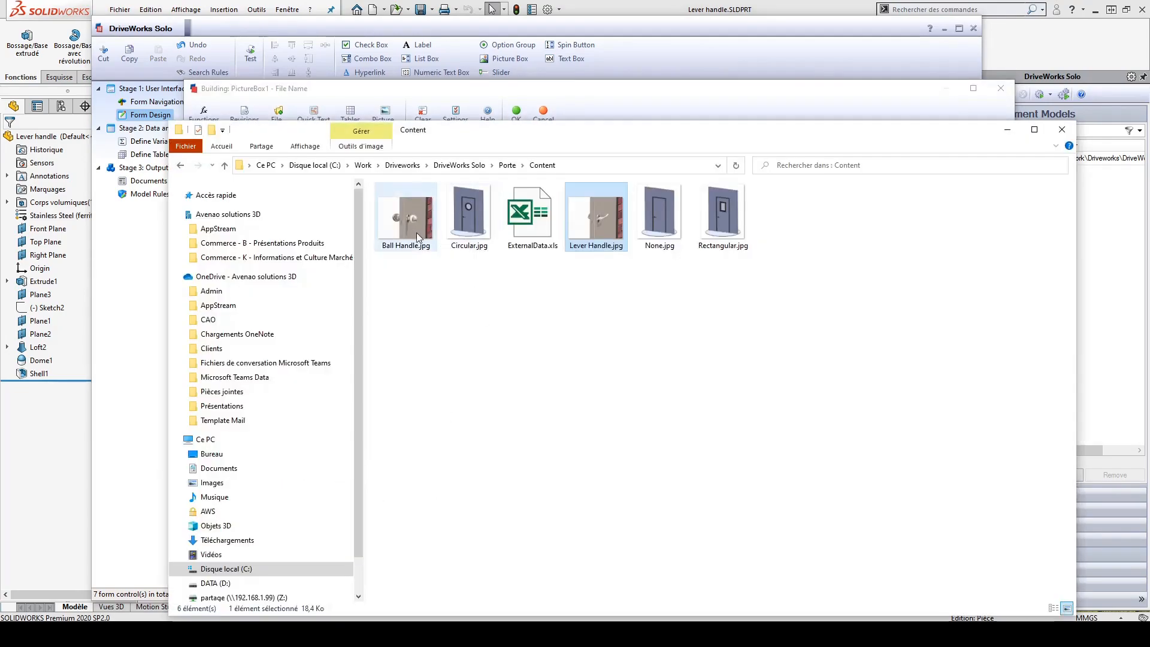
left_click(410, 249)
left_click(601, 254)
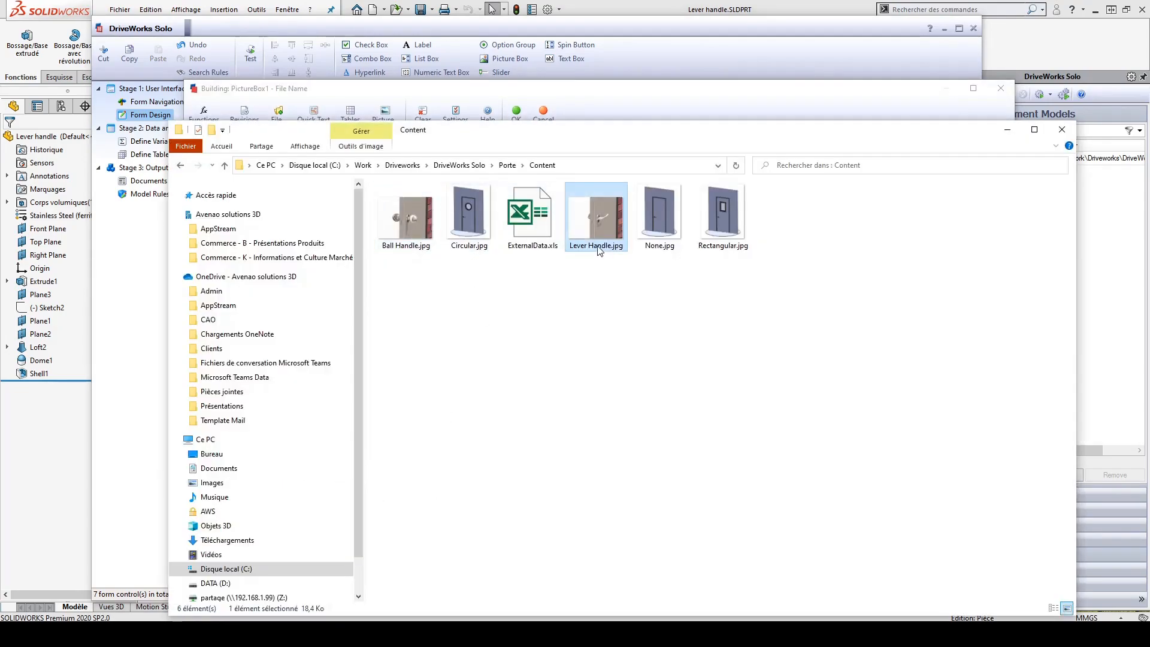
left_click(344, 91)
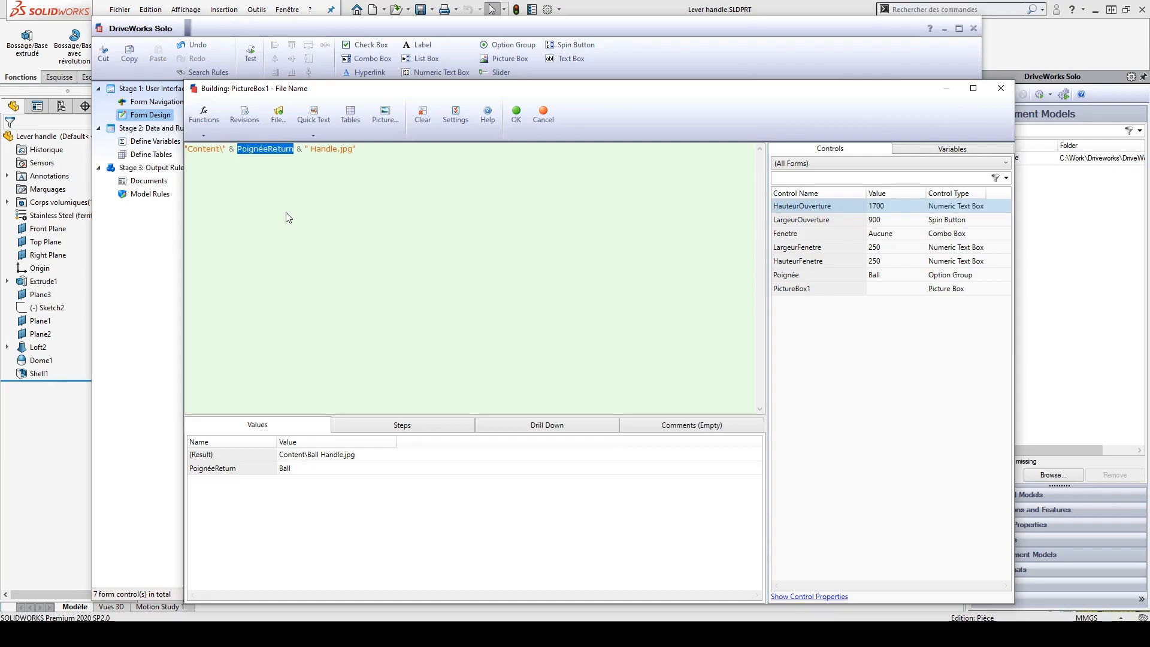
left_click(516, 114)
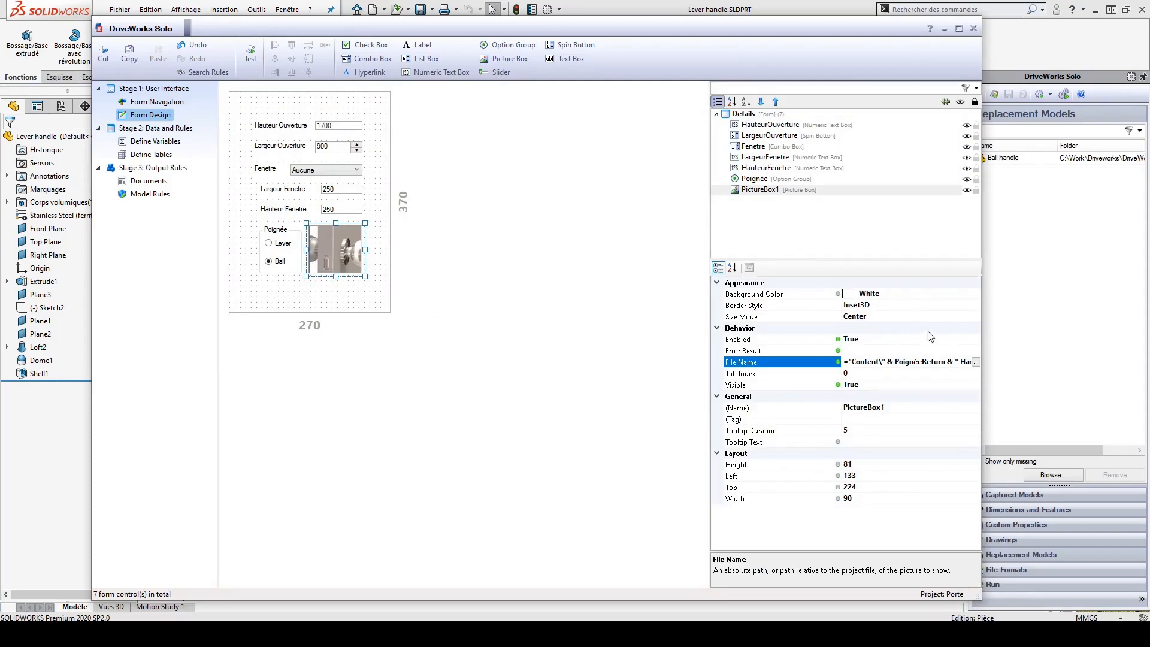
- Try the Zoom, Normal and StretchImage size modes on the picture box
left_click(910, 317)
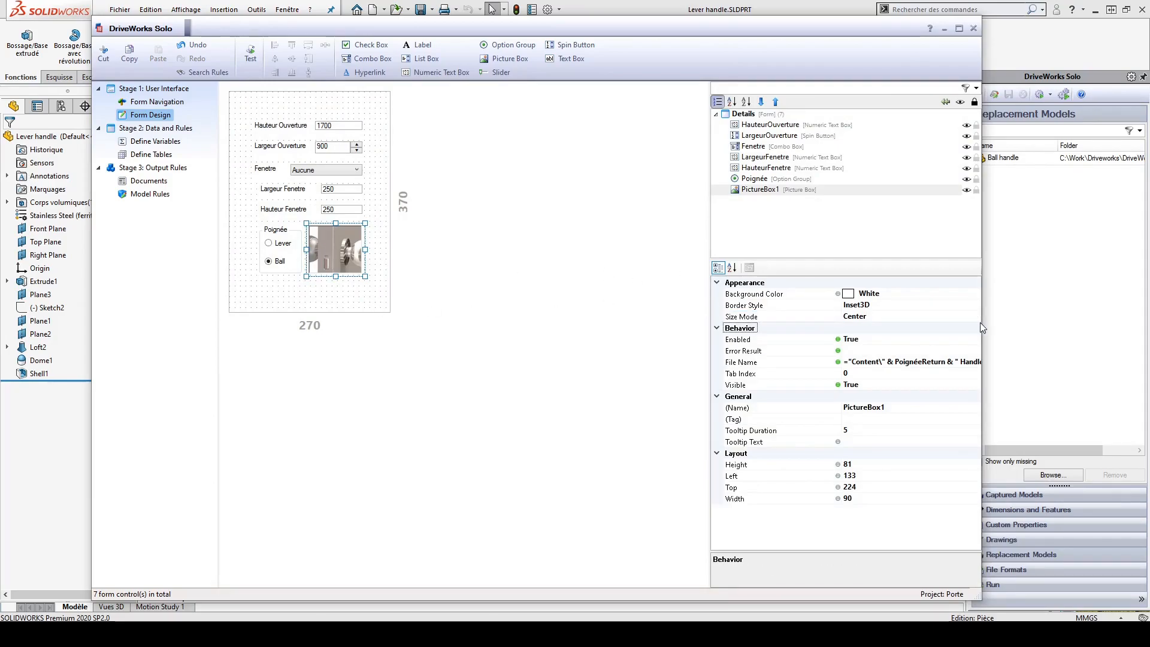
left_click(976, 317)
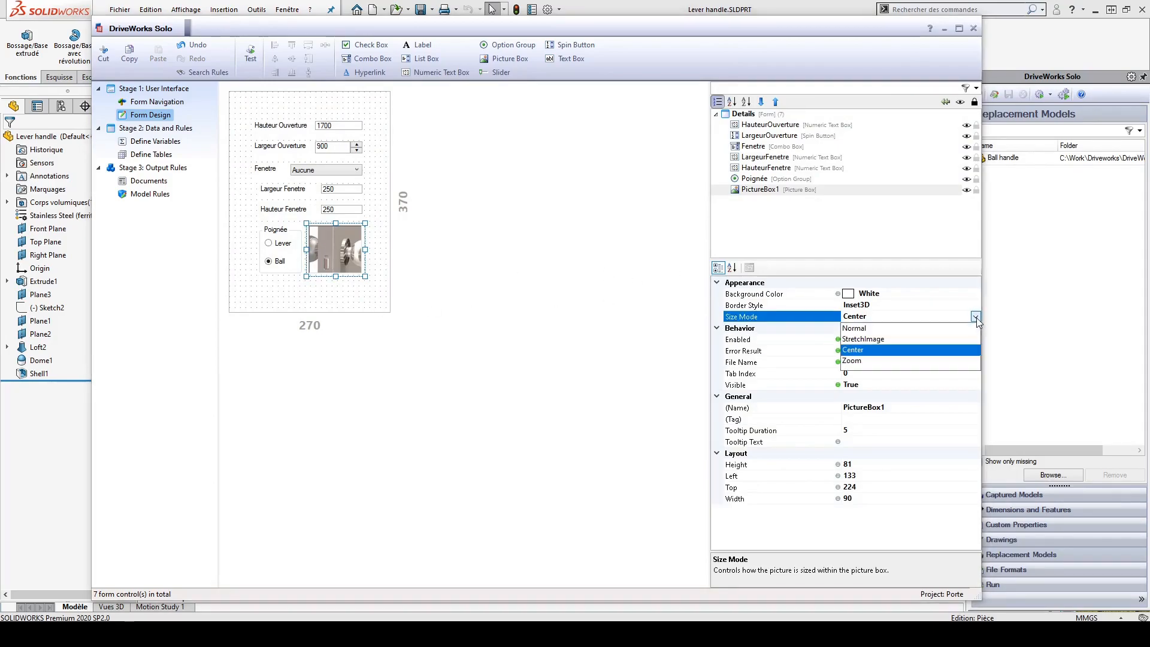
left_click(859, 361)
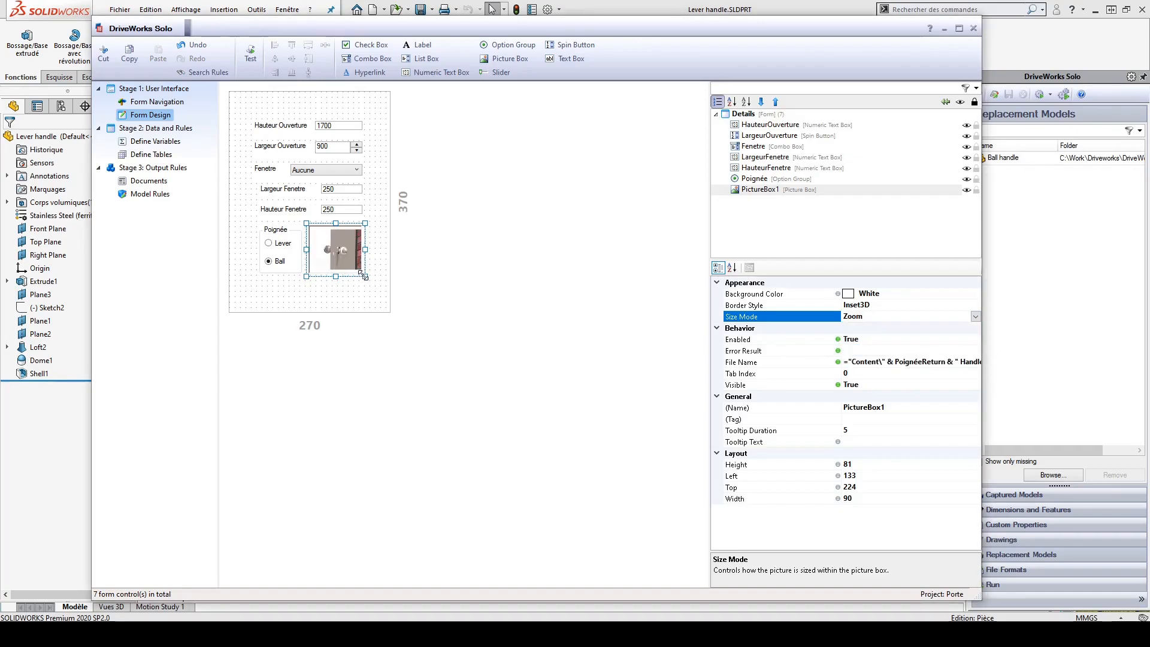
left_click(975, 316)
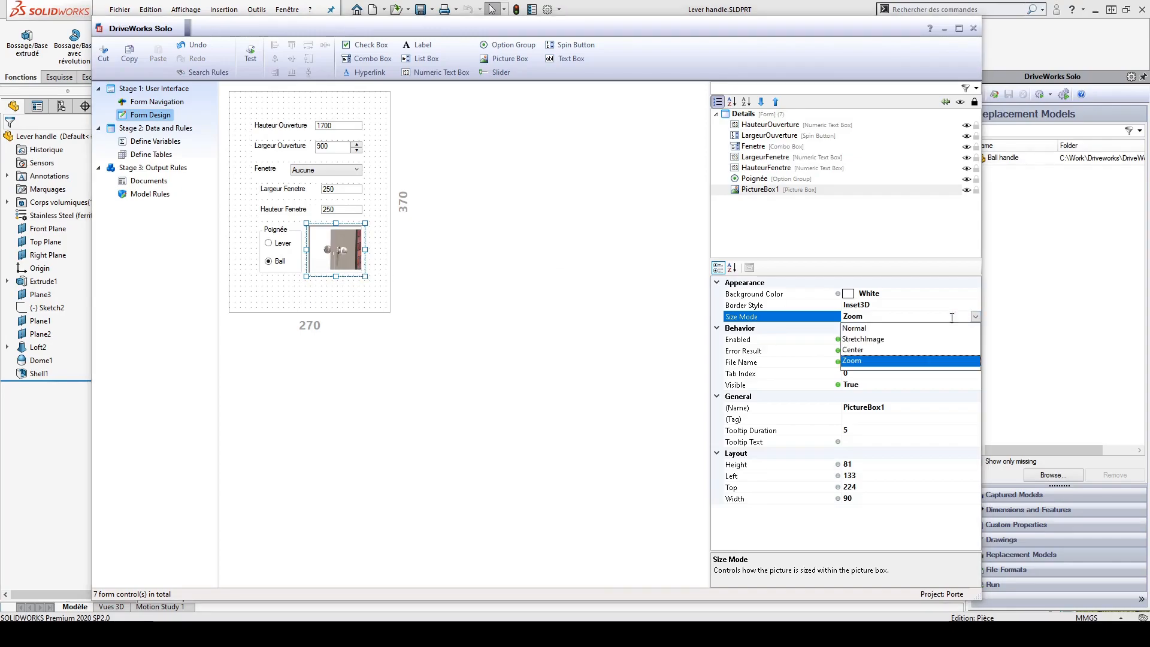
left_click(884, 328)
left_click(973, 317)
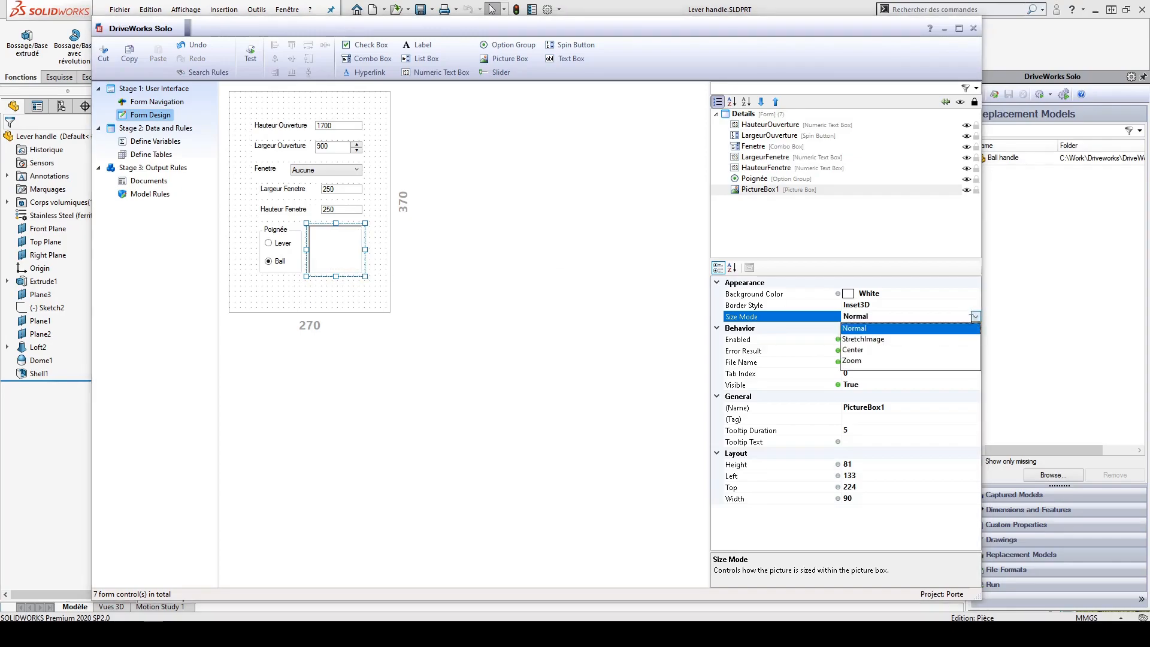
left_click(920, 340)
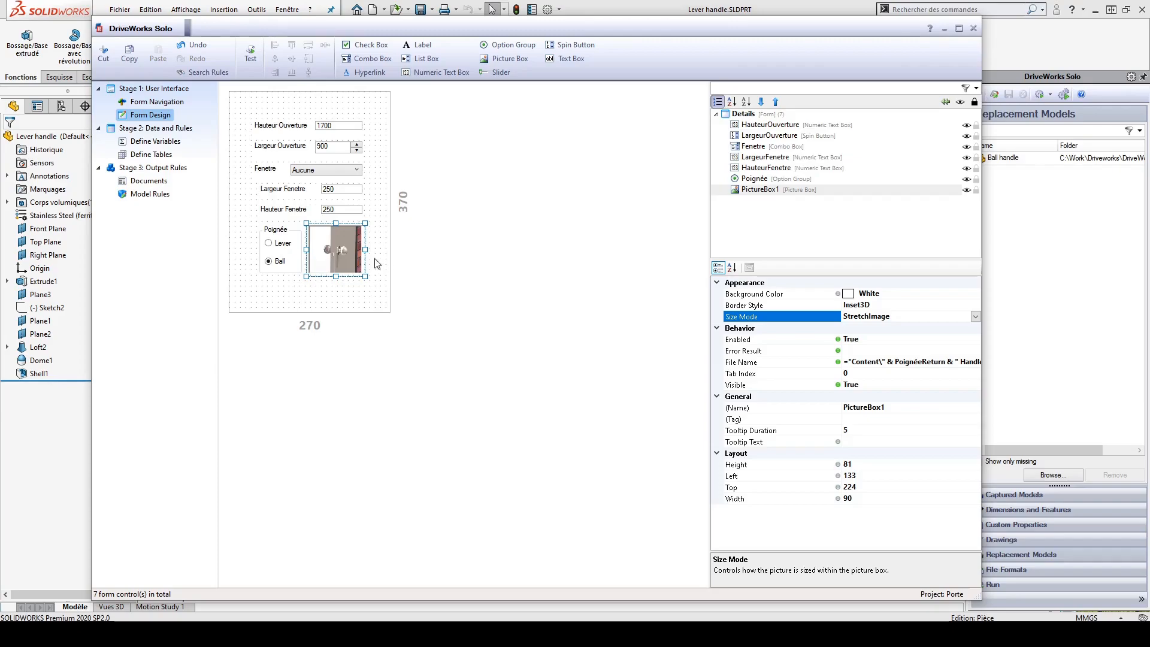
- Set the picture box's size mode to Zoom and enlarge the box to about 122 wide by 95 high
left_click_drag(364, 247, 389, 249)
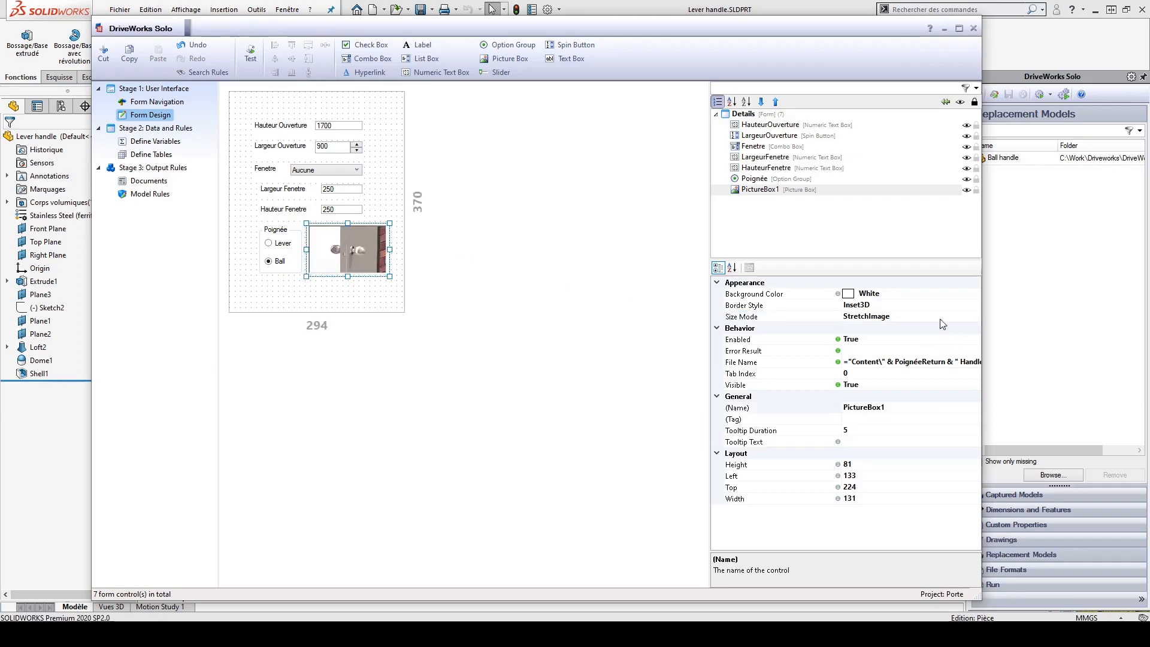
left_click(975, 320)
left_click(975, 317)
left_click(865, 374)
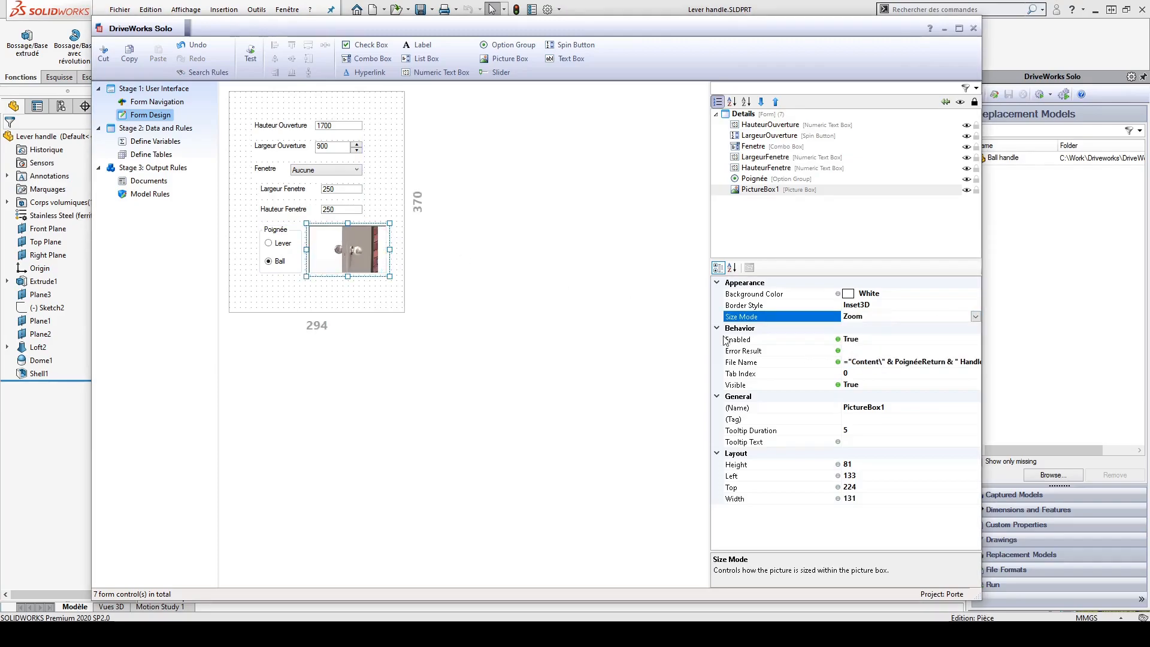
left_click_drag(389, 276, 381, 284)
left_click(390, 292)
left_click(364, 264)
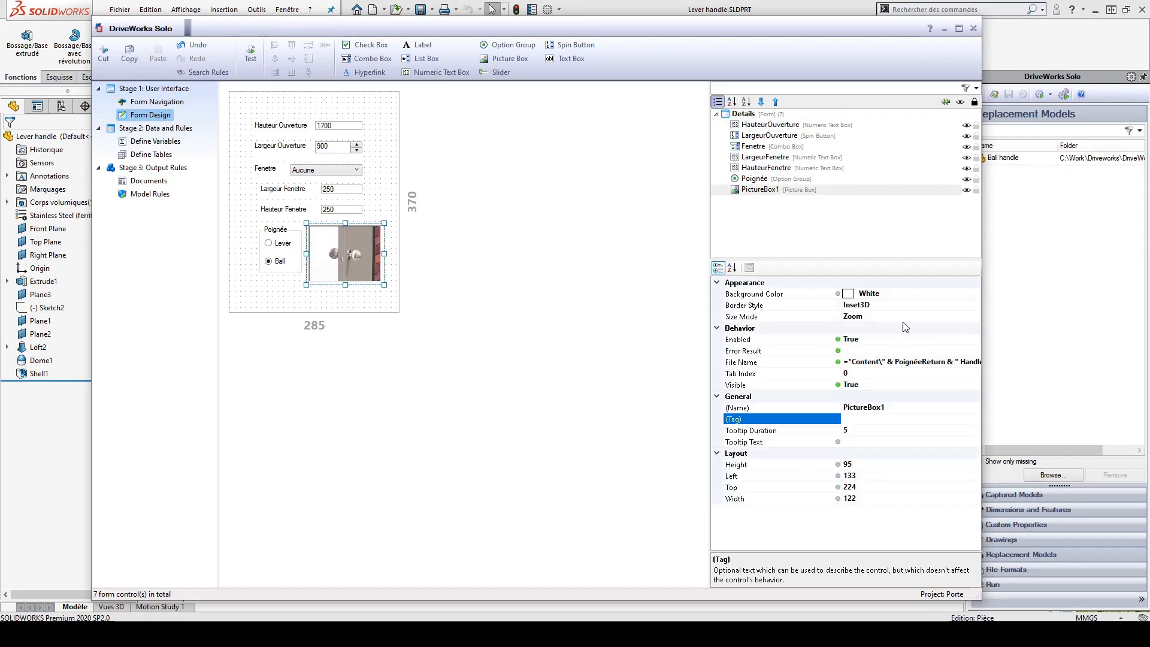
- Try the SingleLine border style on the picture box, then set its border style to None
left_click(923, 306)
left_click(975, 306)
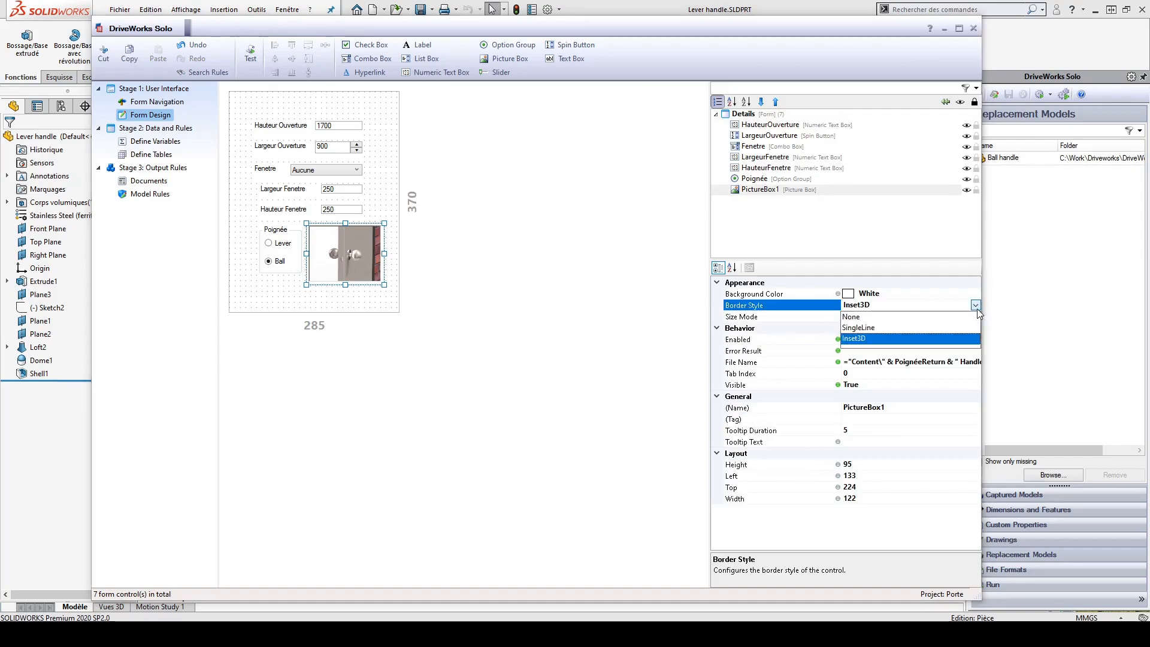
left_click(863, 326)
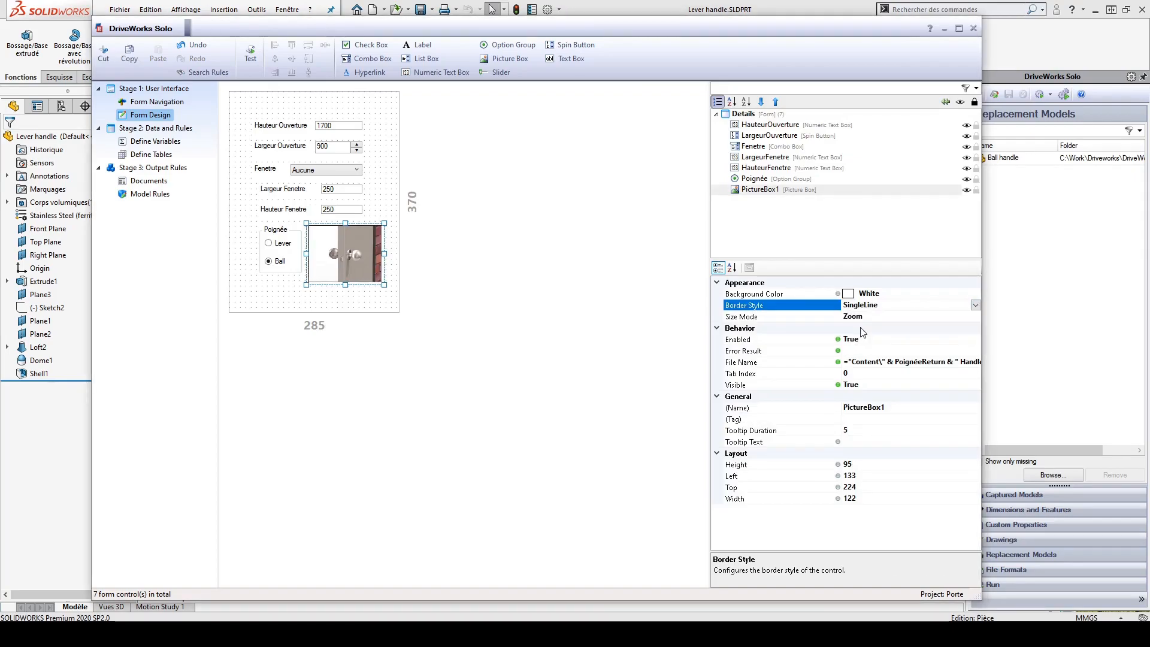
left_click(975, 305)
left_click(860, 327)
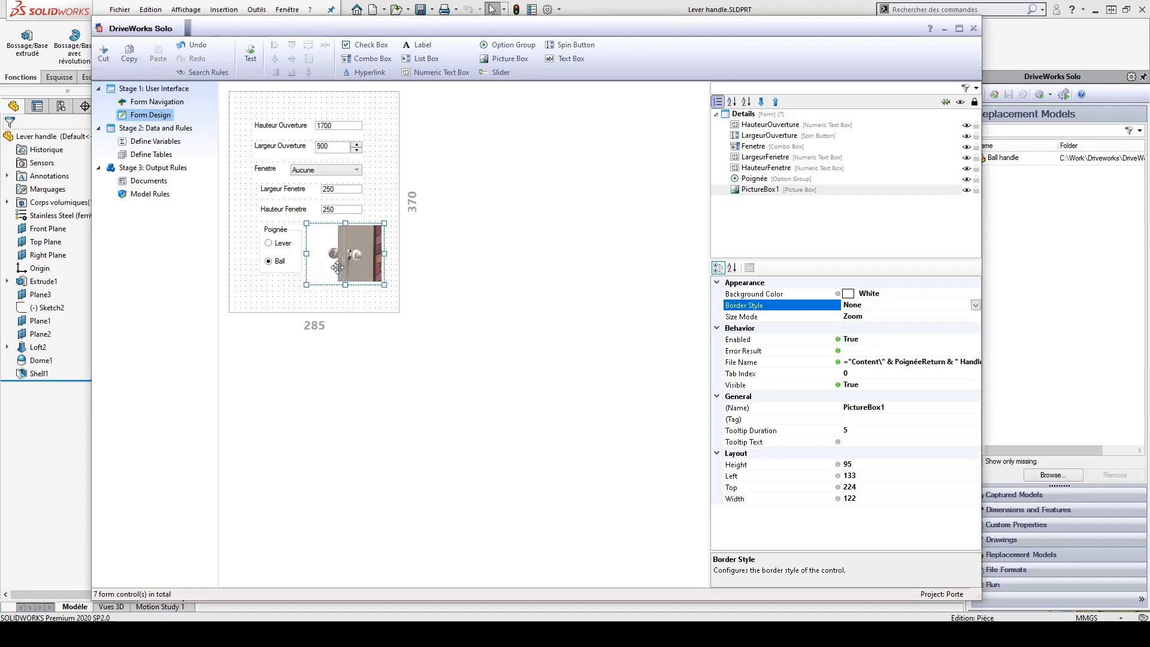
- Stretch the Poignée option group slightly downward so that its height roughly matches the handle picture
left_click(350, 304)
left_click(282, 271)
left_click_drag(281, 275, 281, 282)
left_click(330, 298)
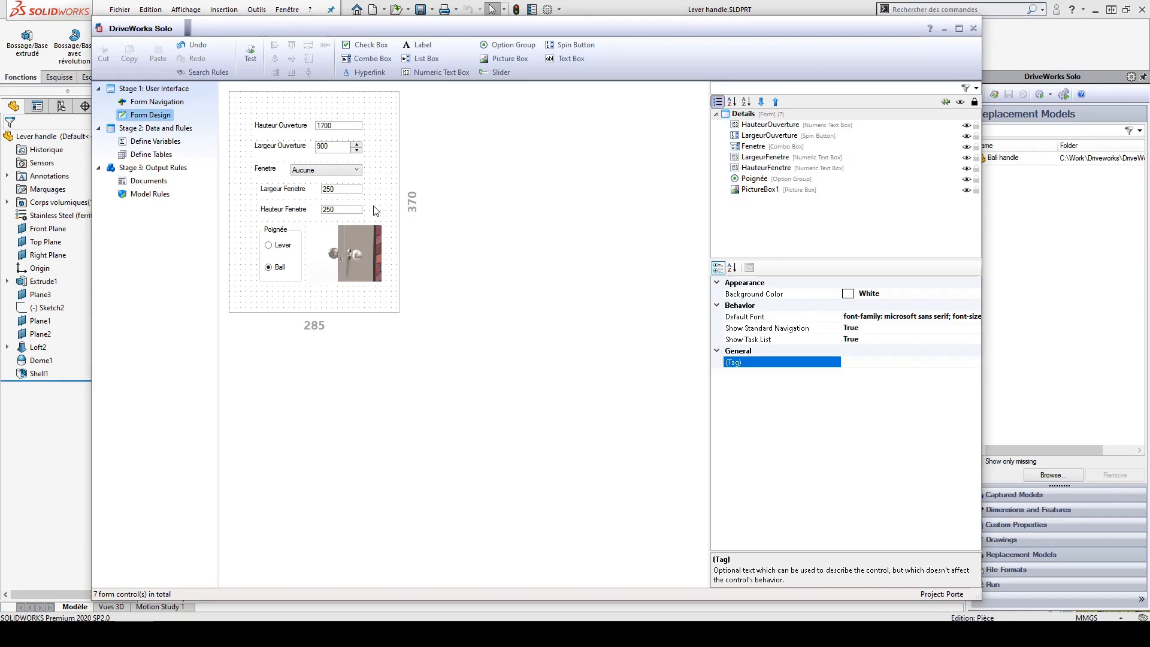
- Display the model rules of the Lever handle component in the Door Assembly and collapse its component details
left_click(142, 197)
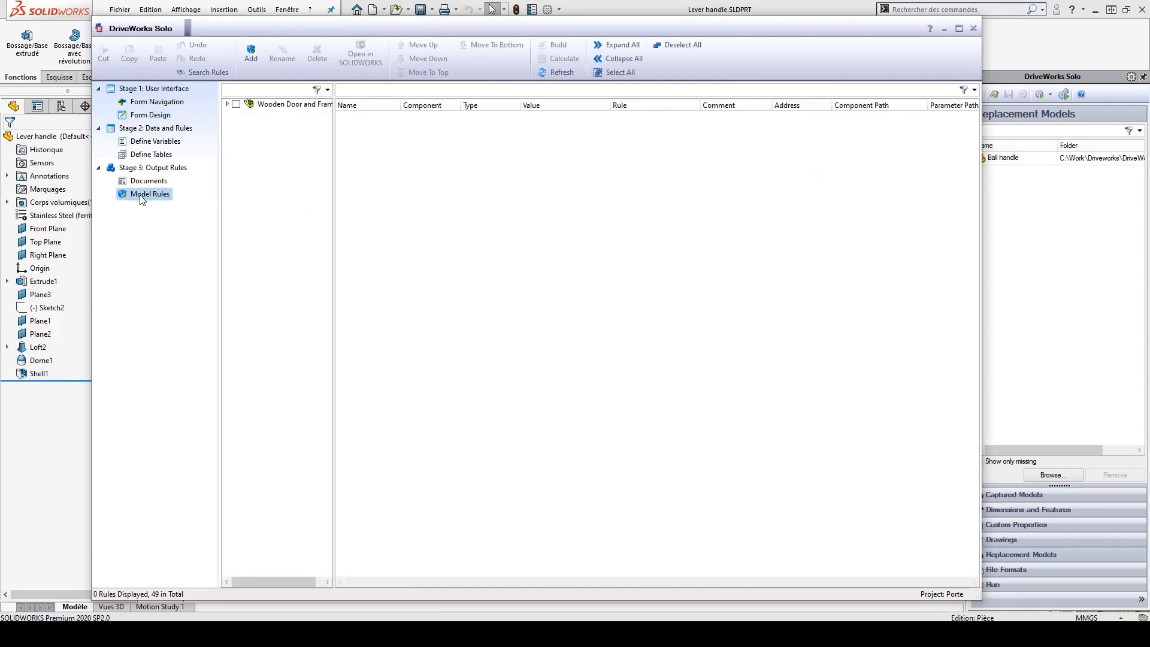
left_click(227, 104)
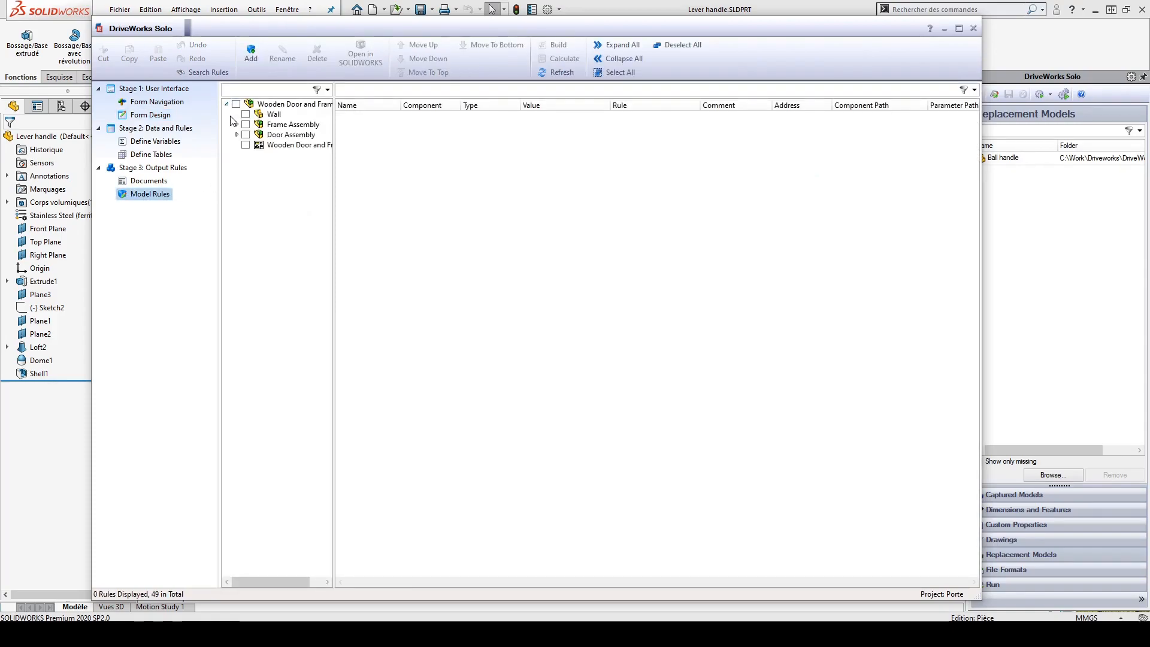
left_click(236, 134)
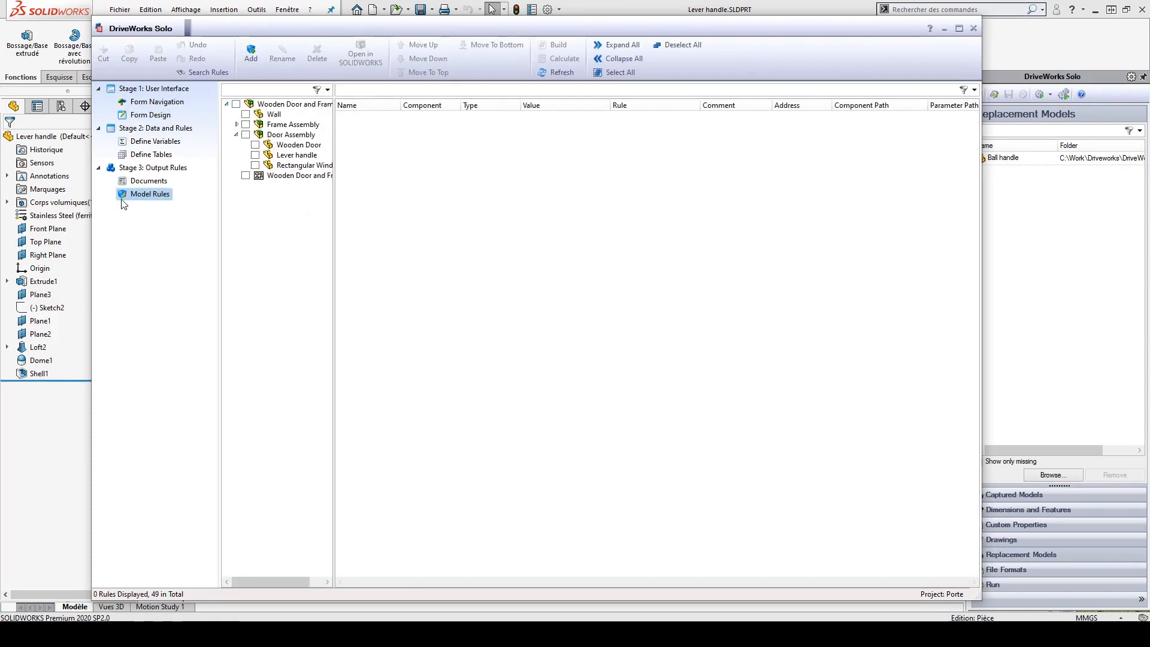
left_click(255, 155)
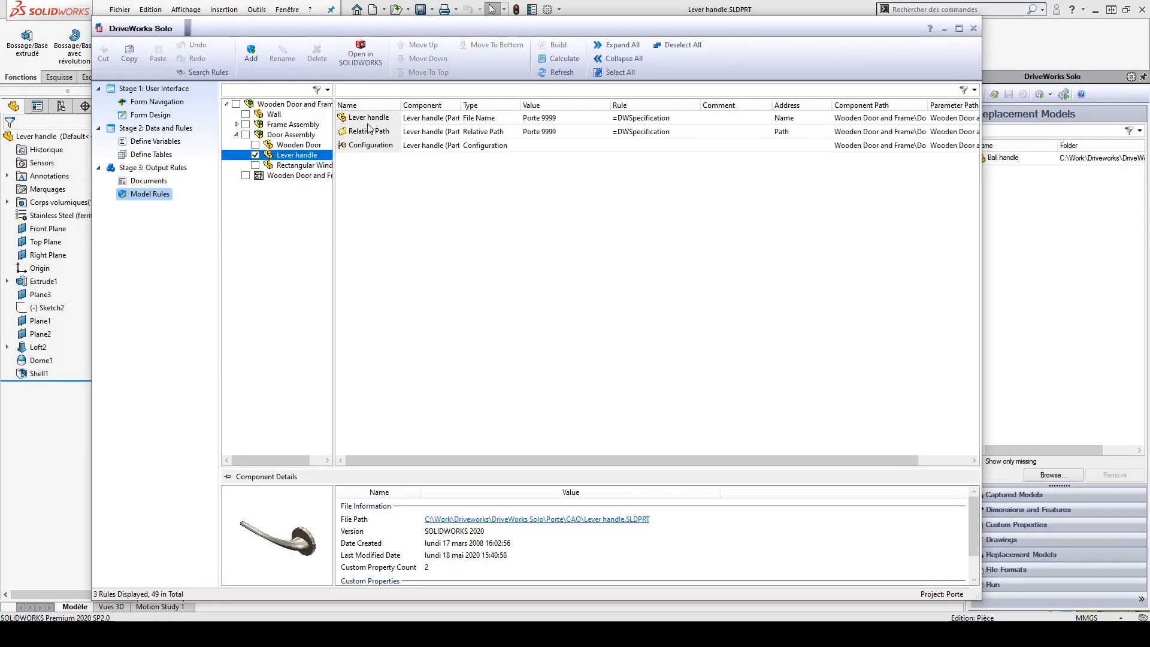
left_click(343, 90)
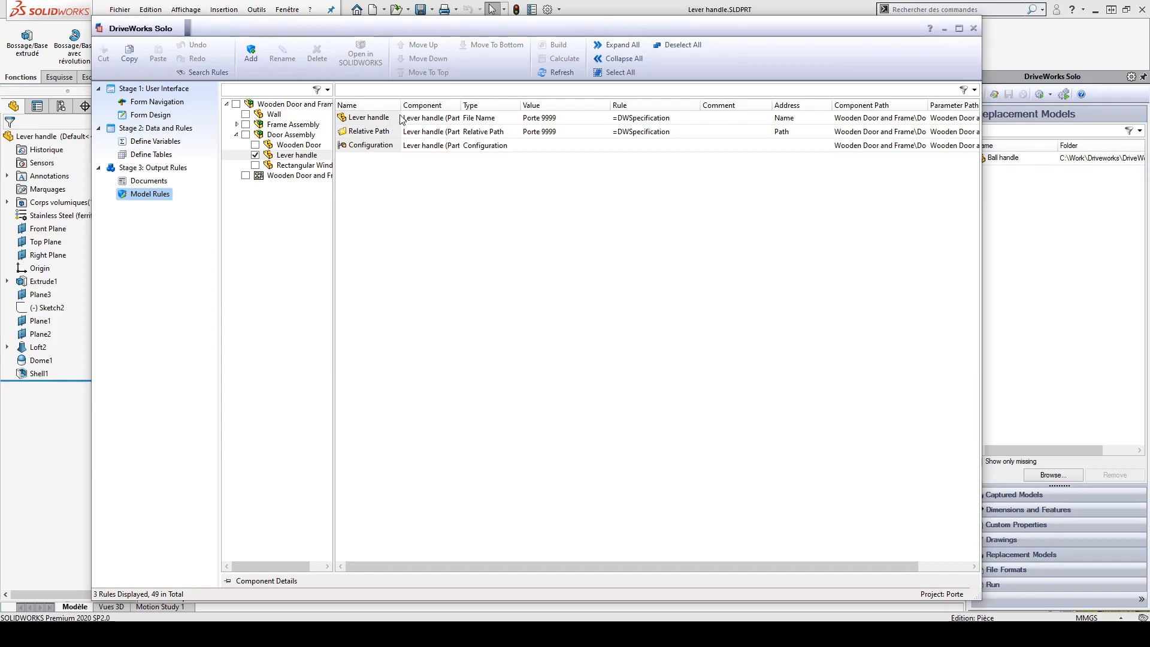
- Open the Lever handle file name rule with its whole expression selected and check the special variables offered as quick text
left_click(453, 122)
double_click(454, 122)
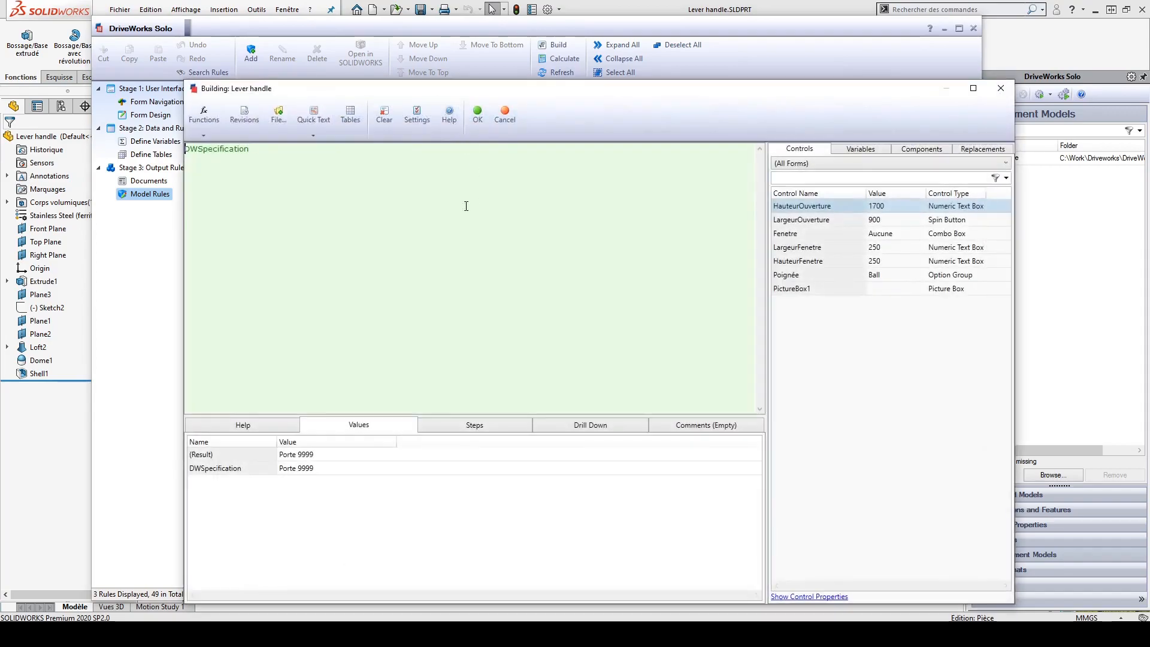
key("ctrl+a")
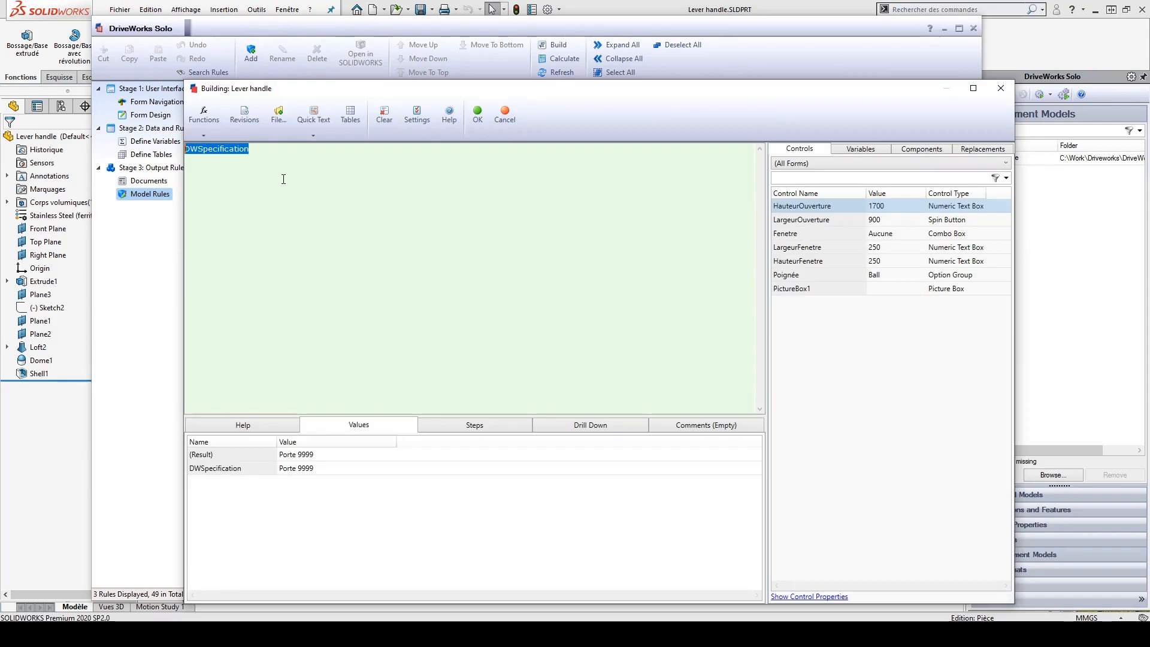
left_click(313, 136)
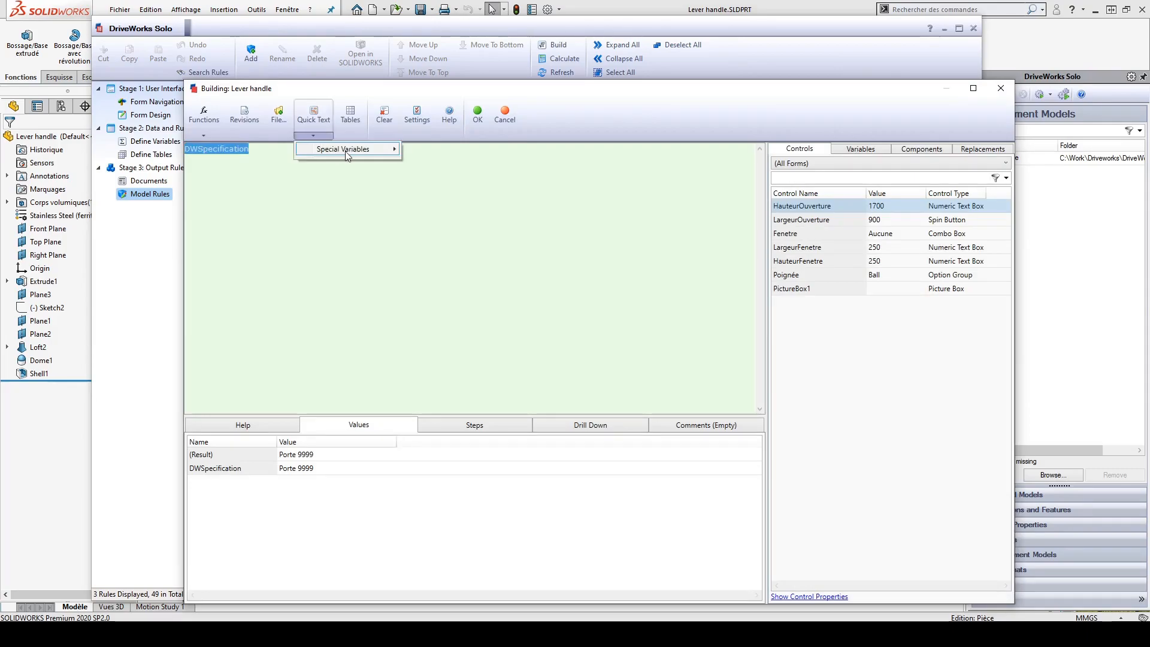
mouse_move(354, 149)
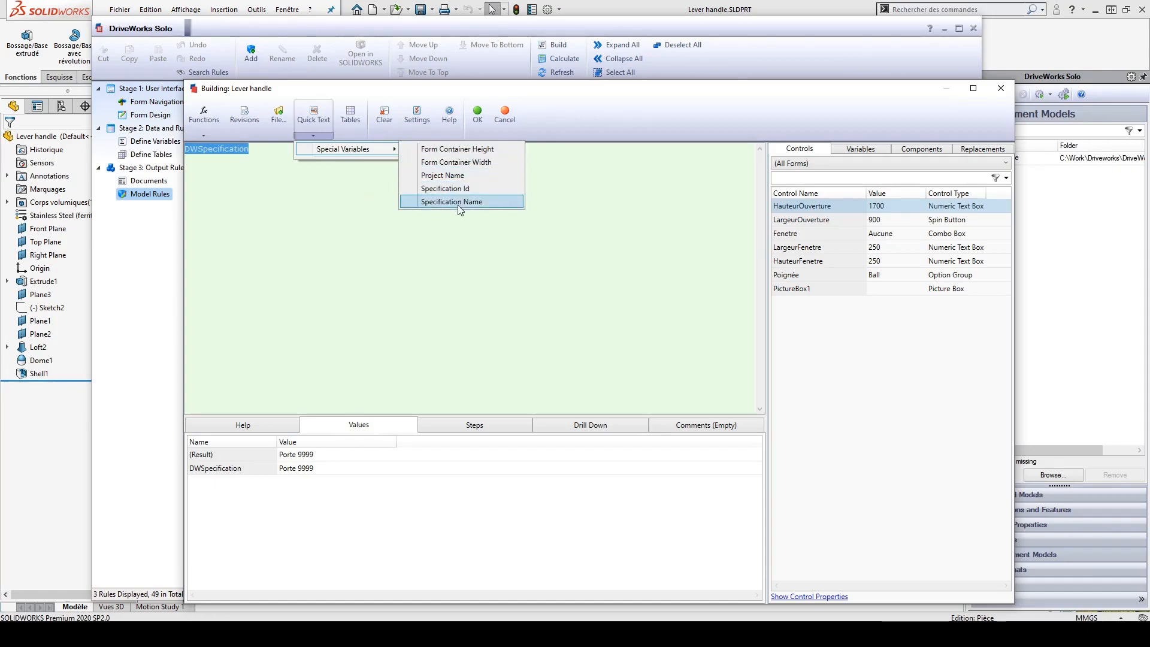
left_click(386, 214)
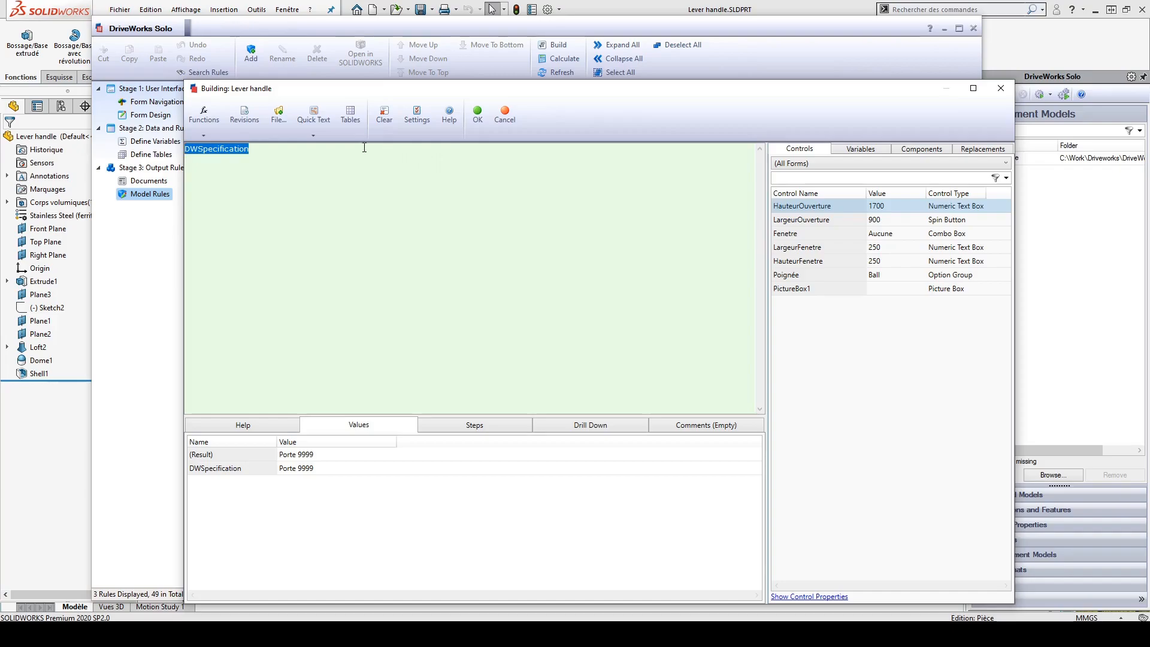
- Start an If function in the Lever handle rule with the condition PoignéeReturn = "Lever"
left_click(206, 136)
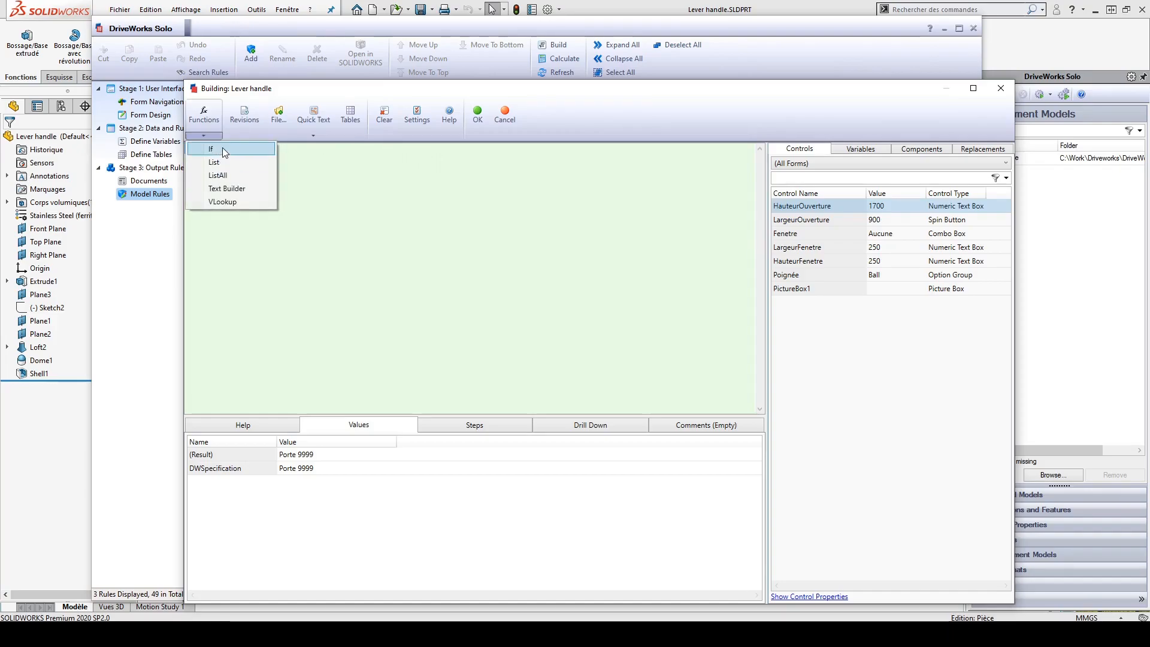
left_click(222, 148)
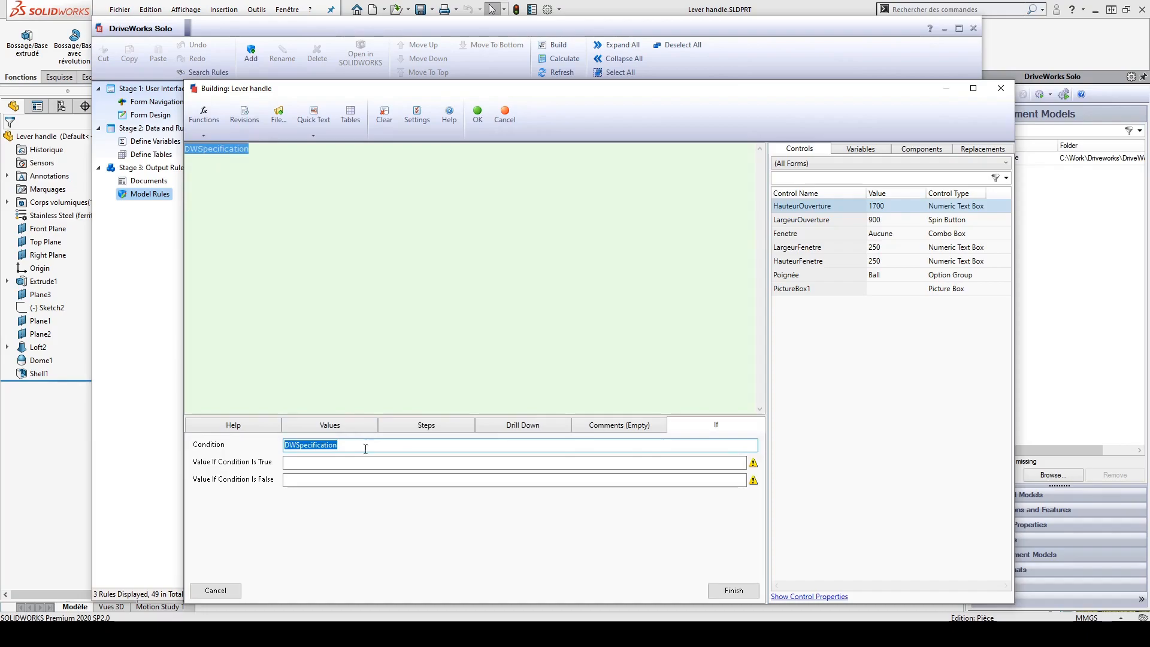
key("BackSpace")
double_click(810, 275)
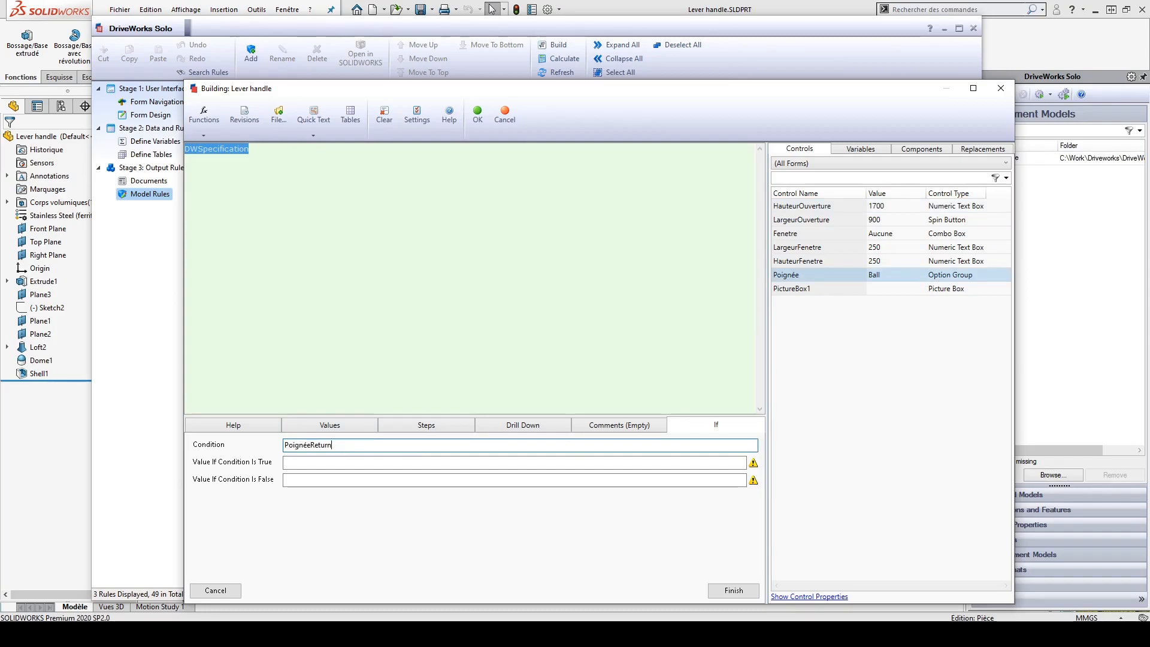
type("= \"Lever")
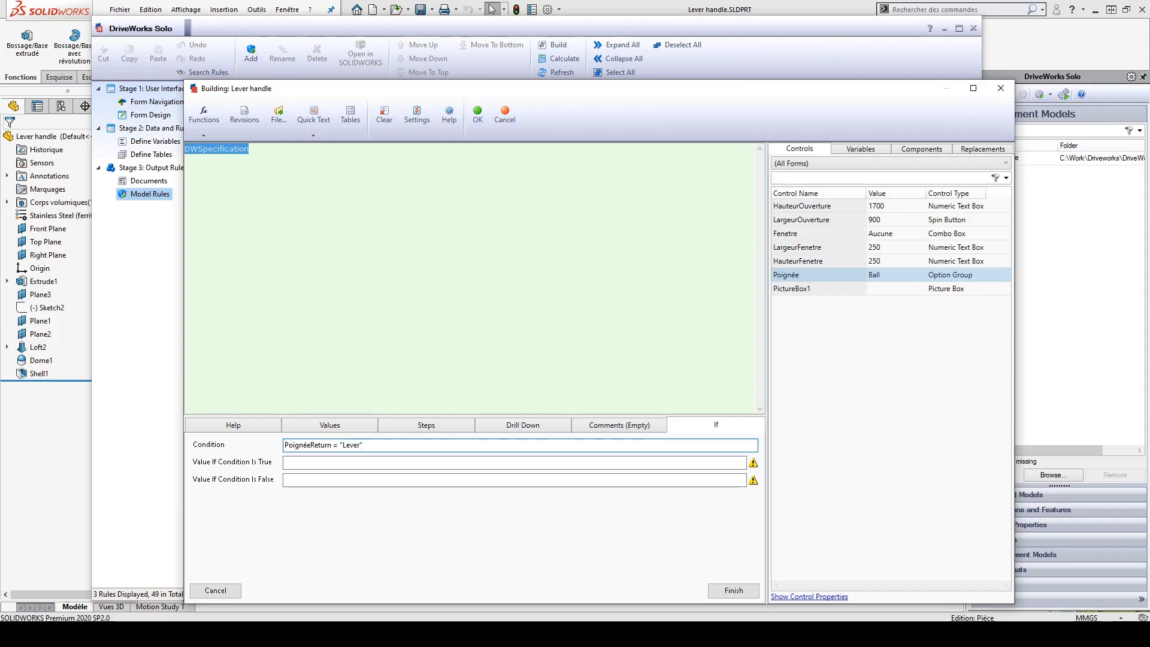
- Set the value returned when the If condition is true to DWSpecification
left_click(318, 460)
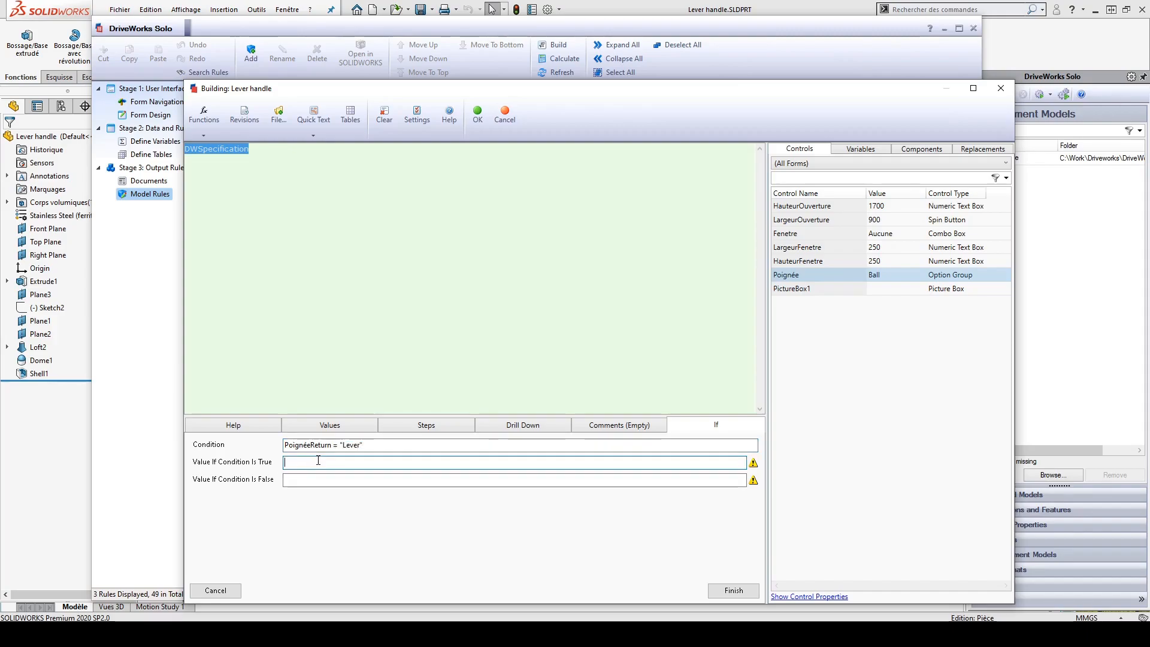
type("DWspe")
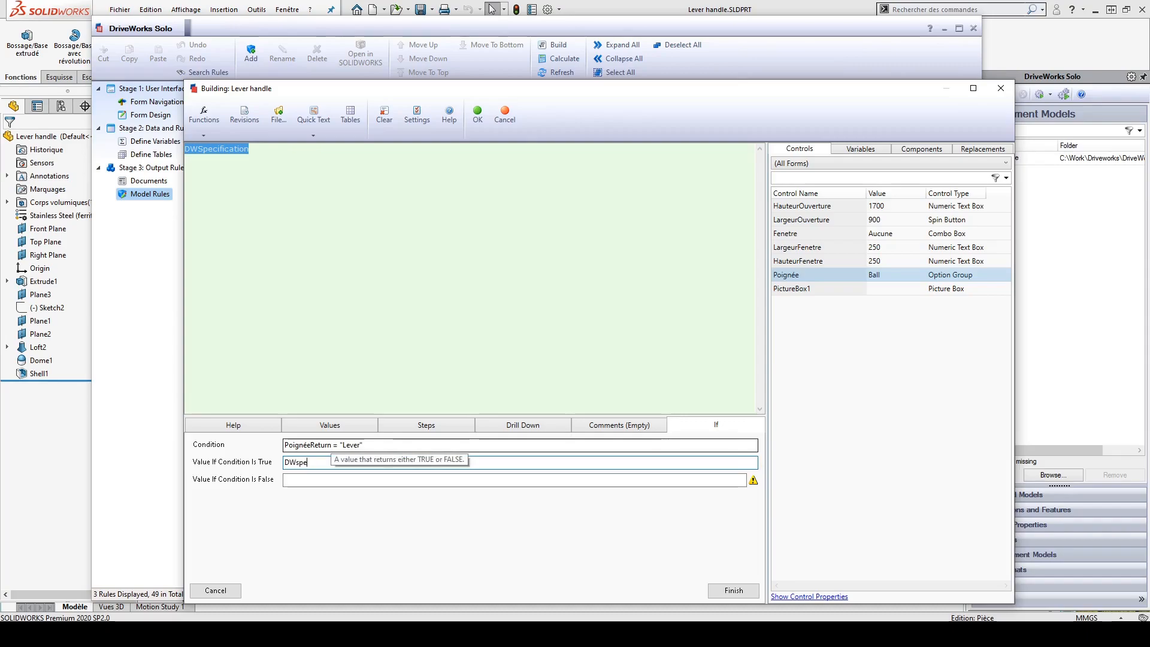
type("cification")
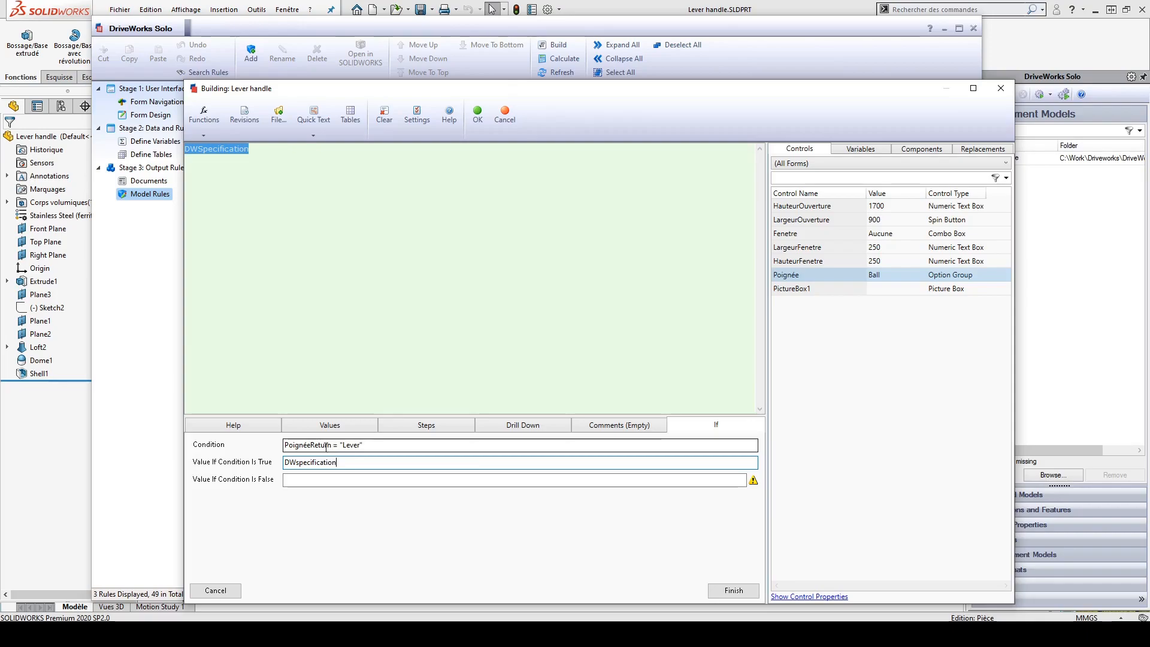
type("S")
- Use the Ball handle replacement model as the value returned when the If condition is false
left_click(312, 478)
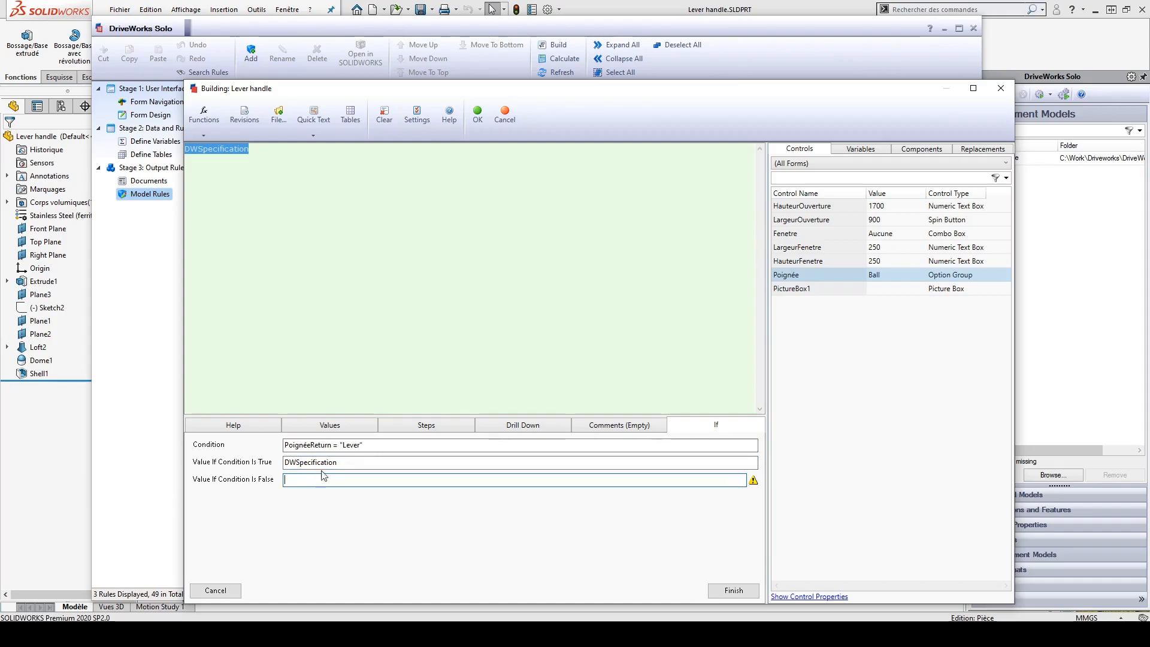
double_click(352, 444)
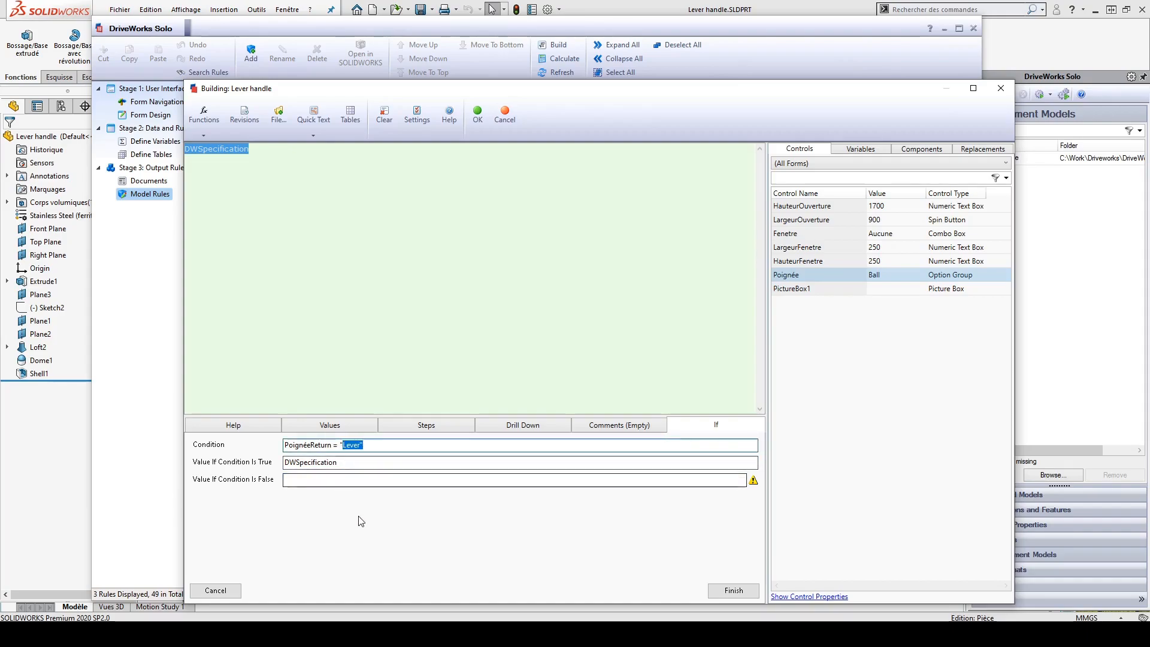
left_click(336, 480)
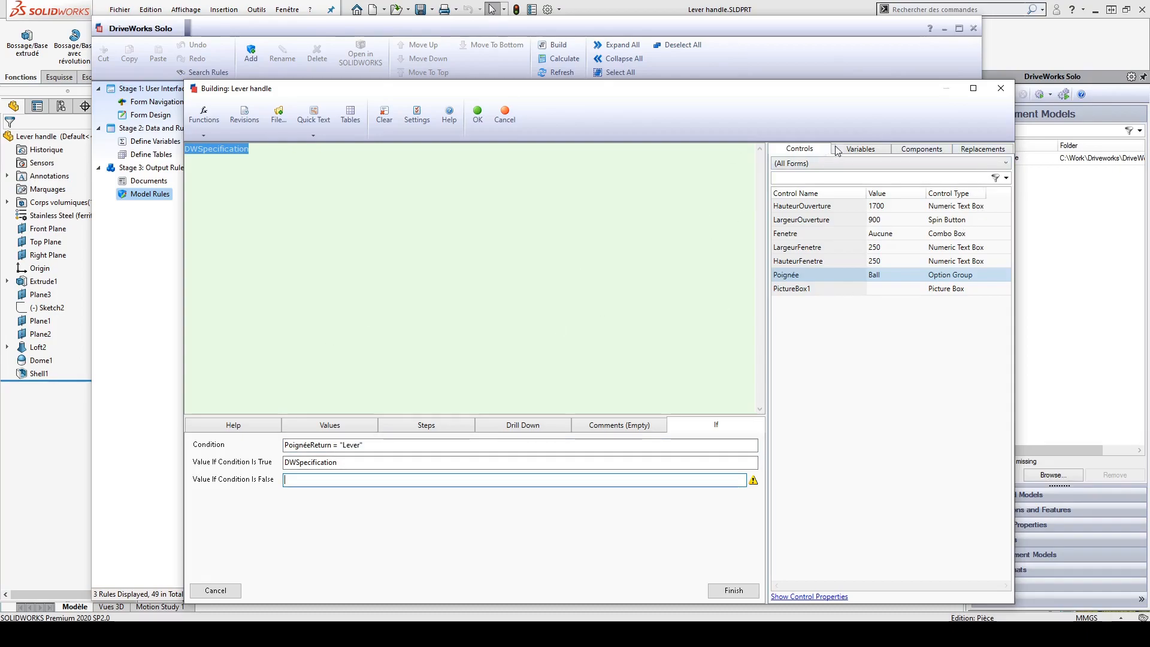
left_click(967, 151)
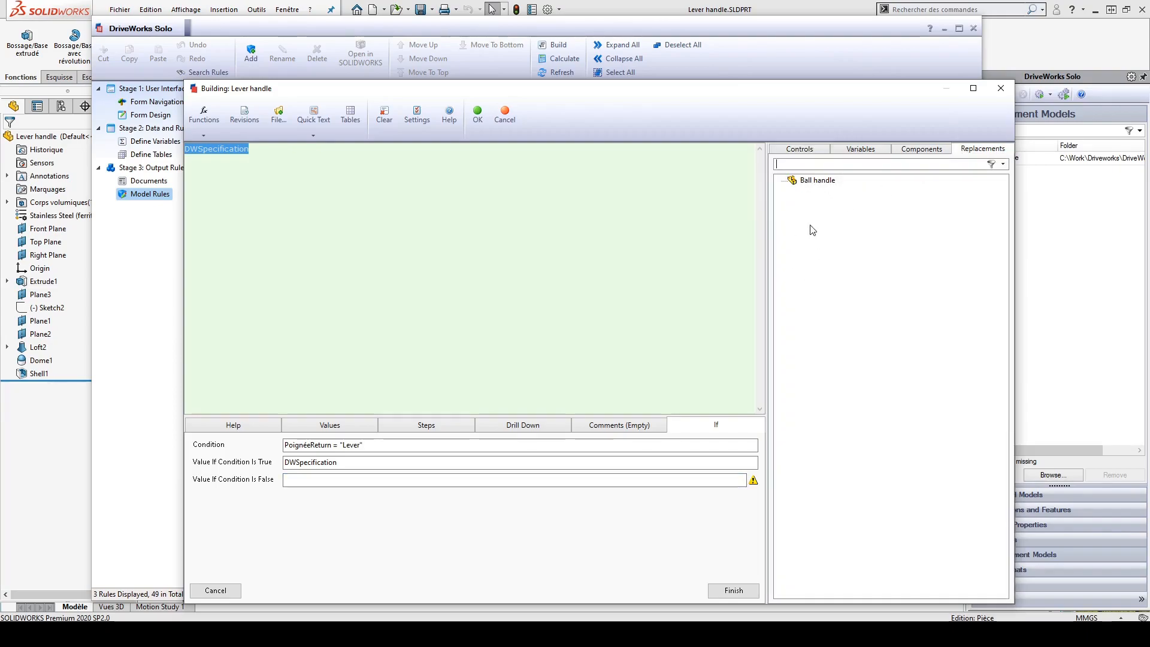
double_click(805, 183)
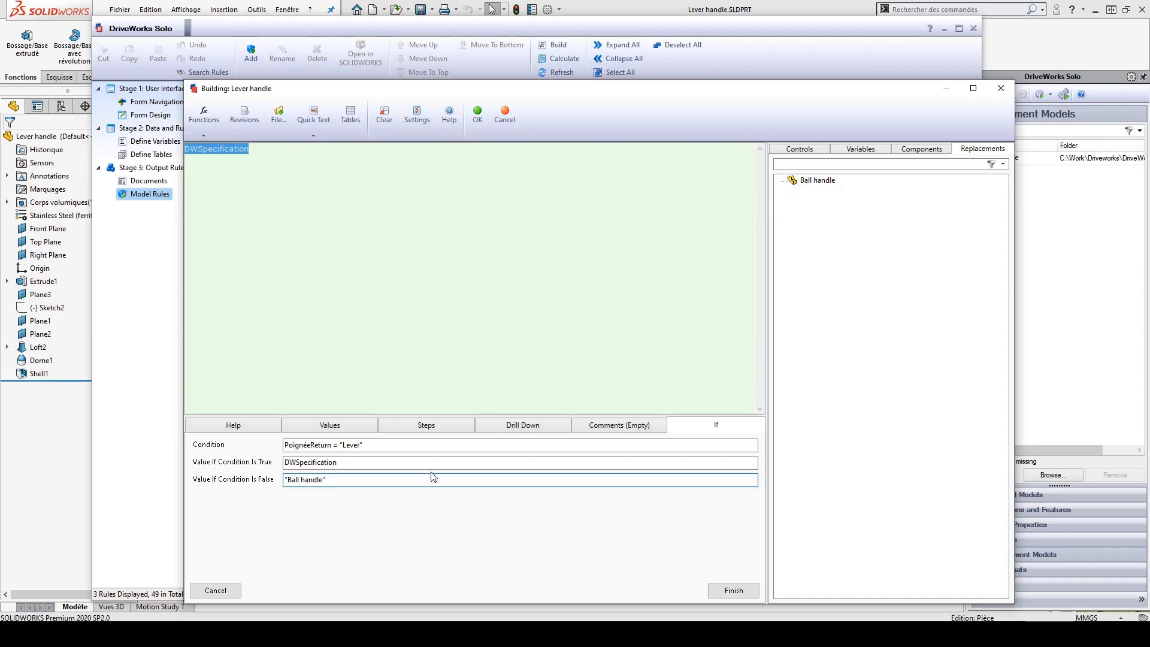
- Finish the If function, accept the Lever handle file name rule and widen the Rule column in the model rules list
left_click_drag(352, 479, 283, 479)
left_click(357, 478)
left_click(752, 592)
left_click_drag(360, 149, 407, 149)
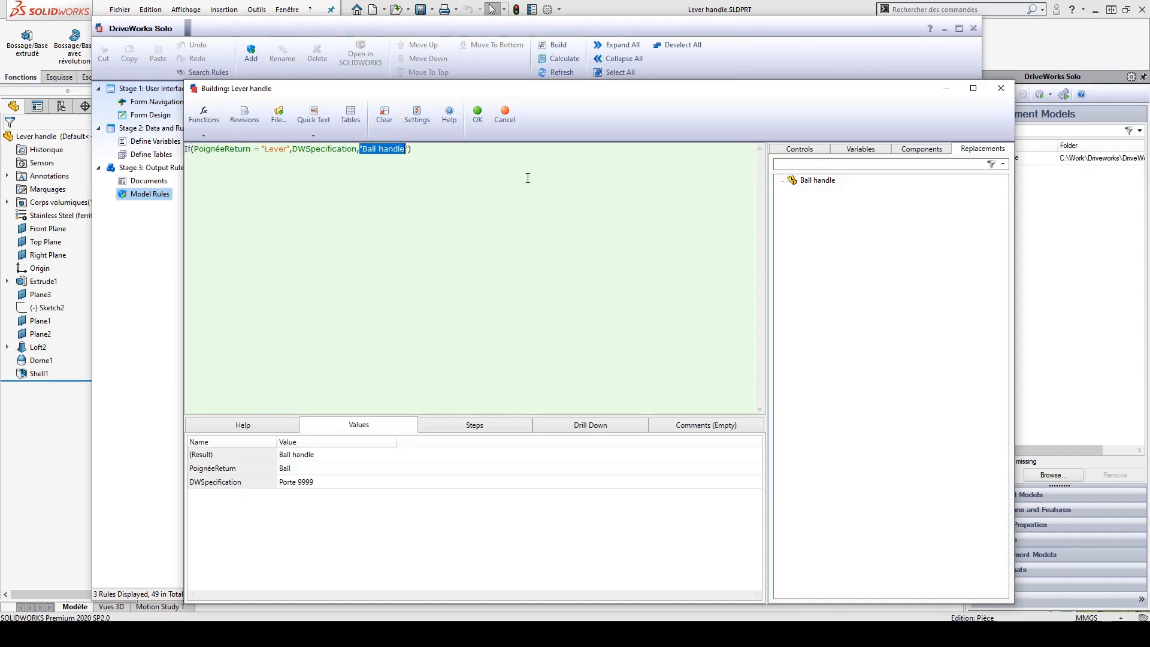
left_click(407, 148)
left_click_drag(407, 148, 358, 150)
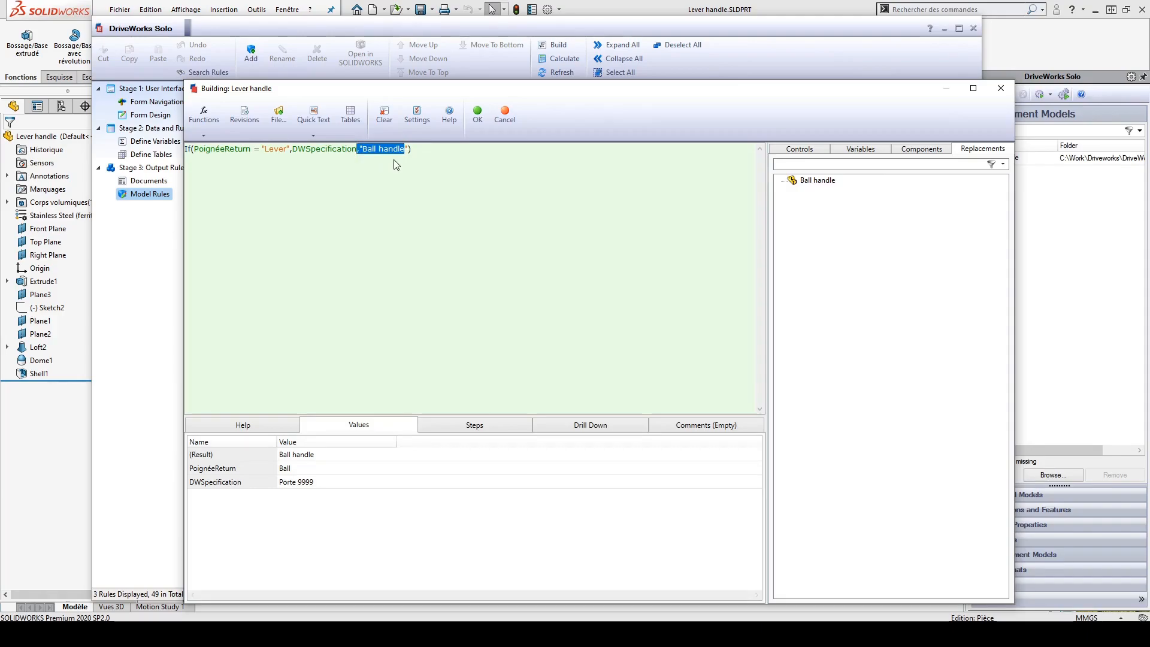
left_click(478, 116)
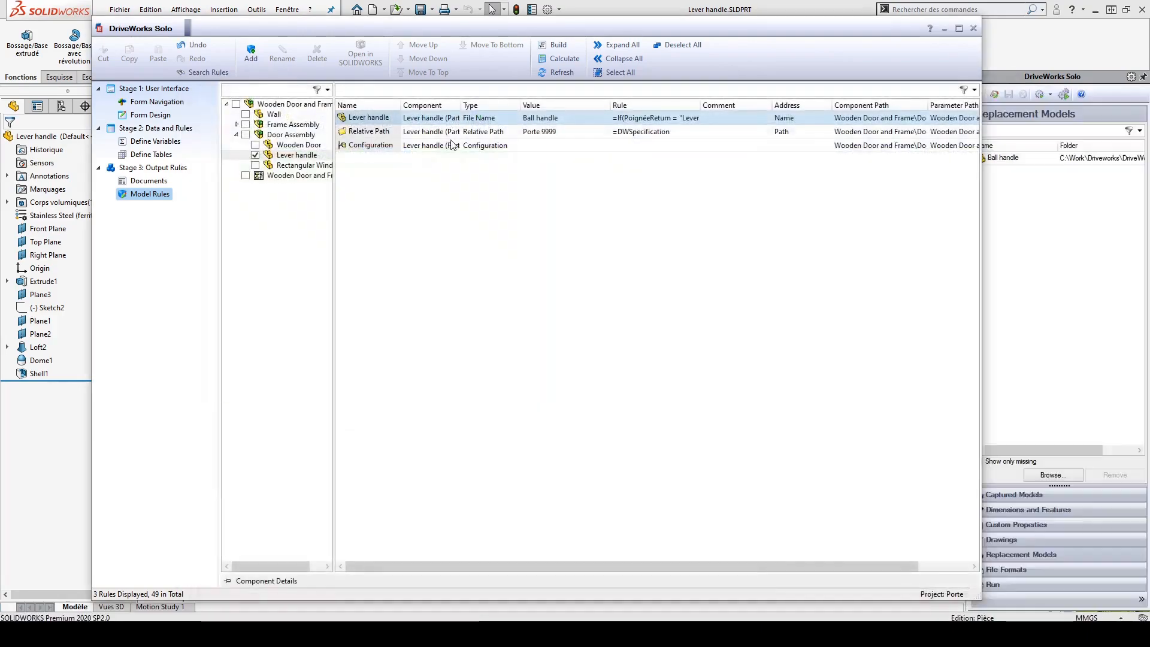
left_click_drag(700, 105, 748, 107)
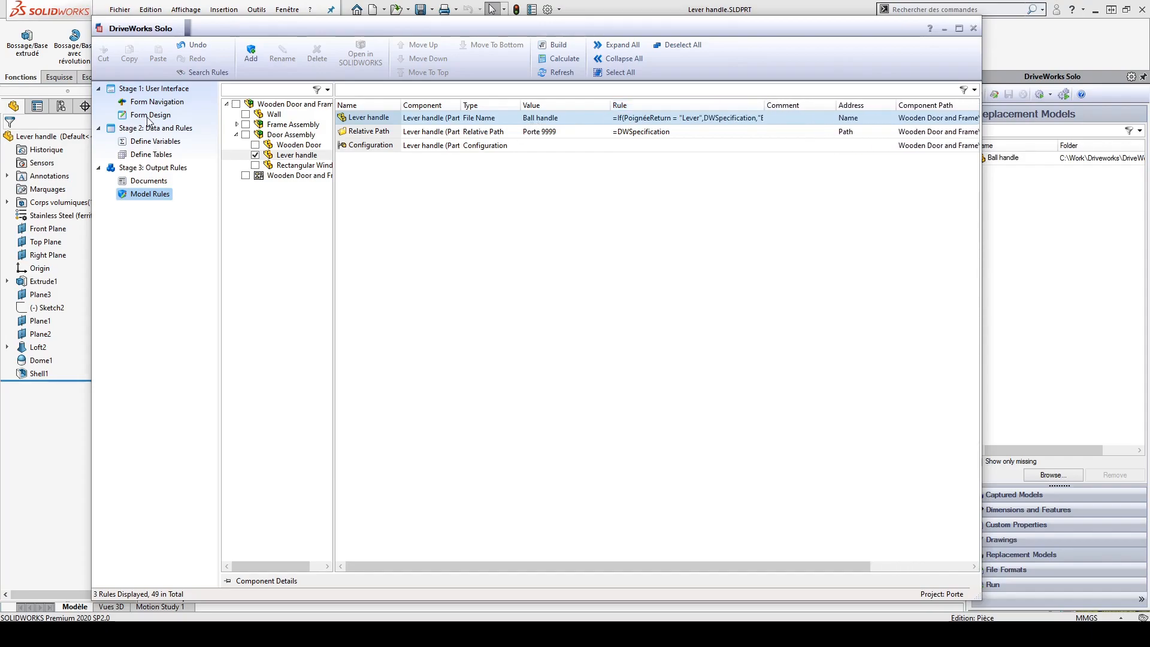
- Test the form with the Poignée option set to Lever and return to the model rules
left_click(149, 115)
left_click(251, 70)
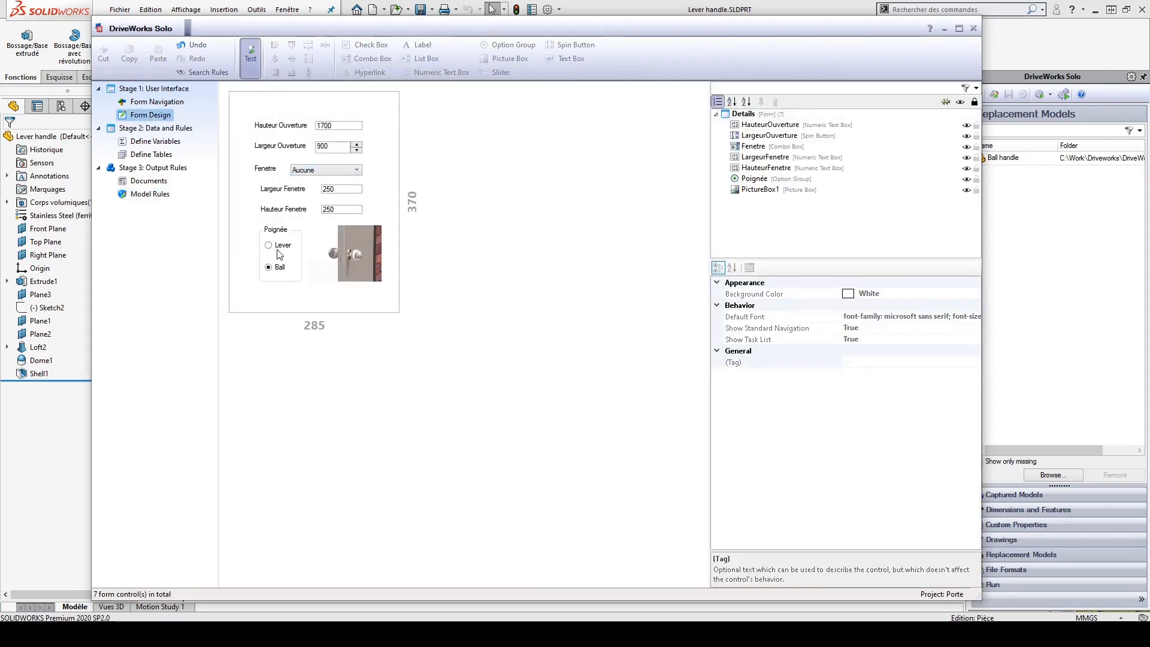
left_click(149, 194)
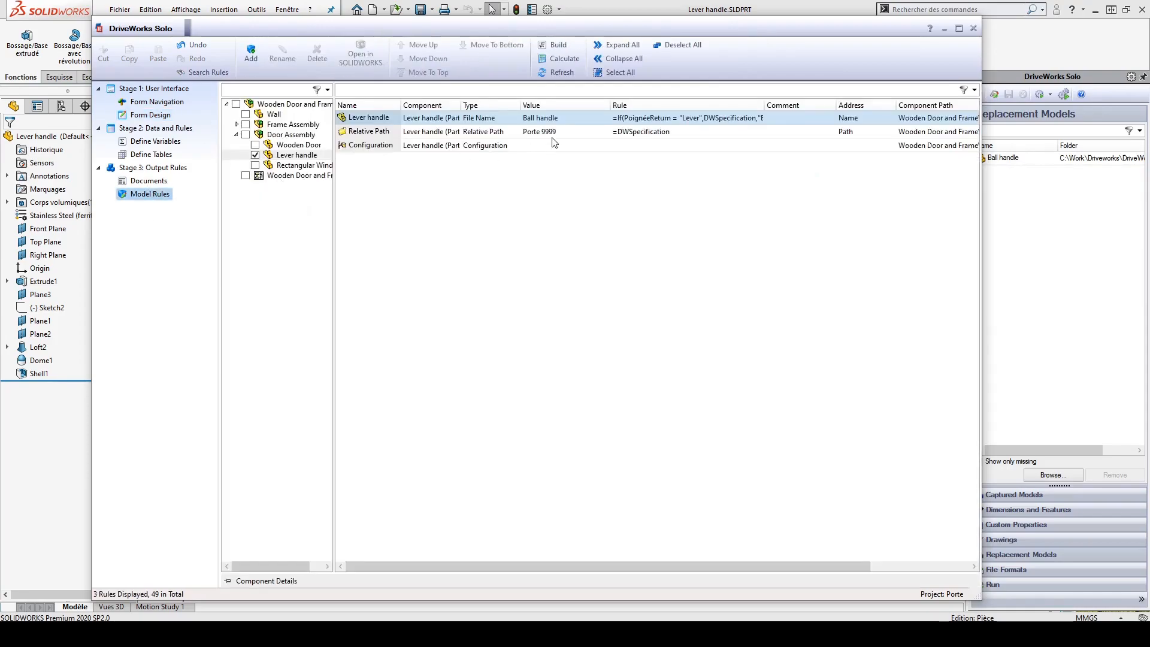
- Examine how the Lever handle If rule evaluates, checking its values and drill-down elements, and close the rule builder
double_click(646, 120)
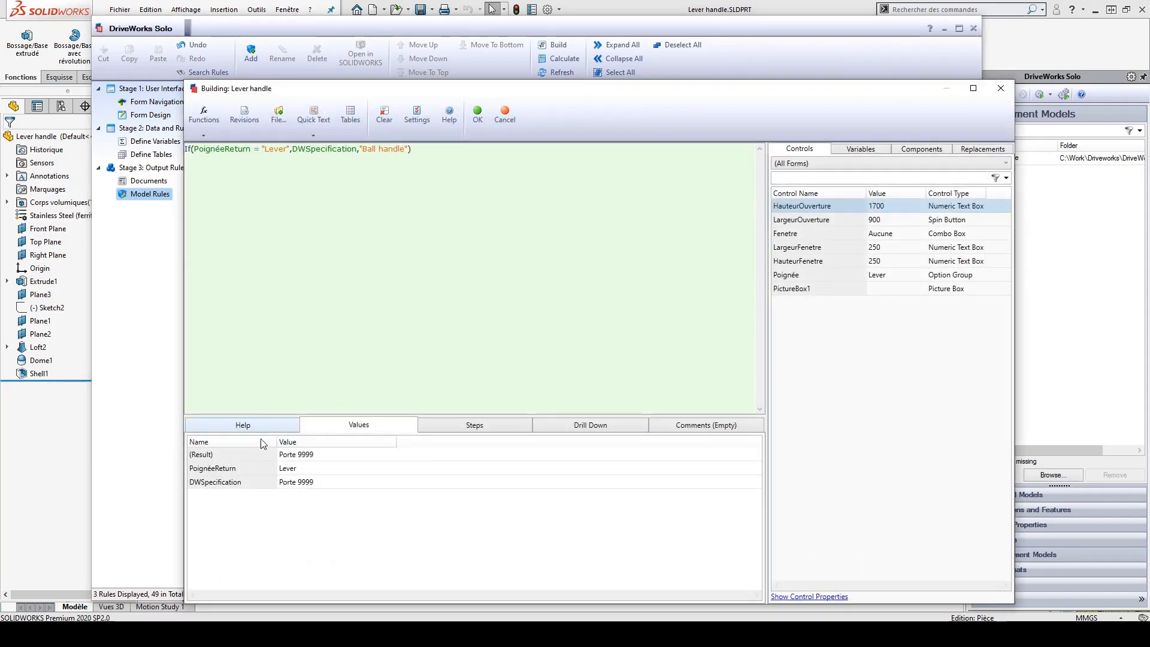
left_click(298, 469)
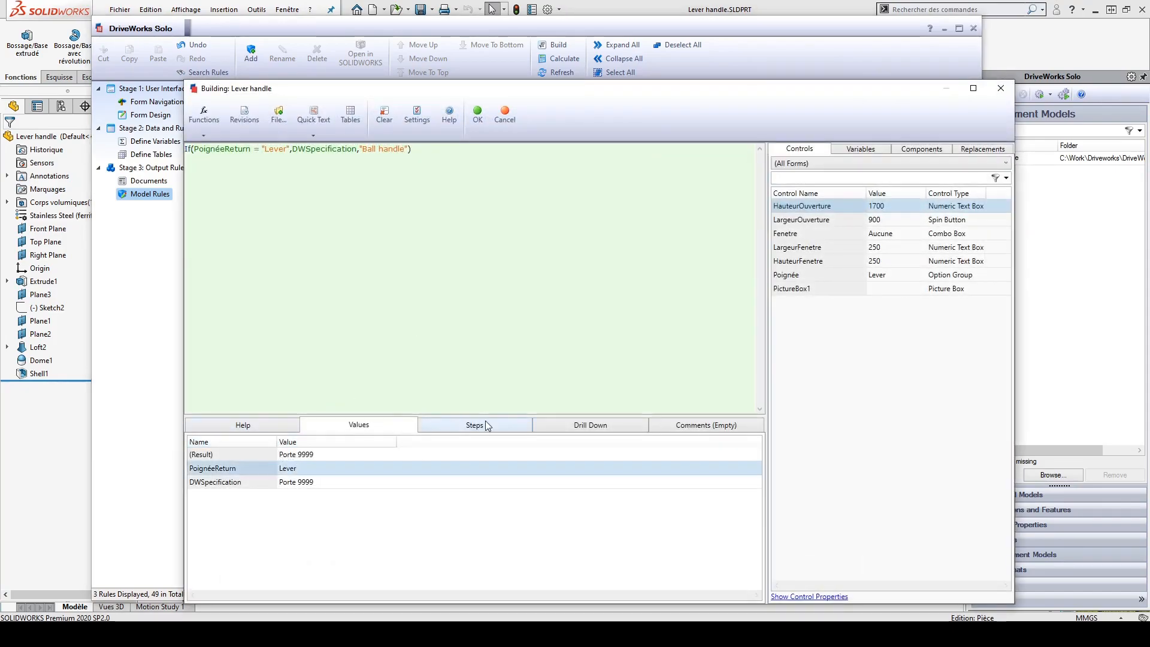
left_click(621, 427)
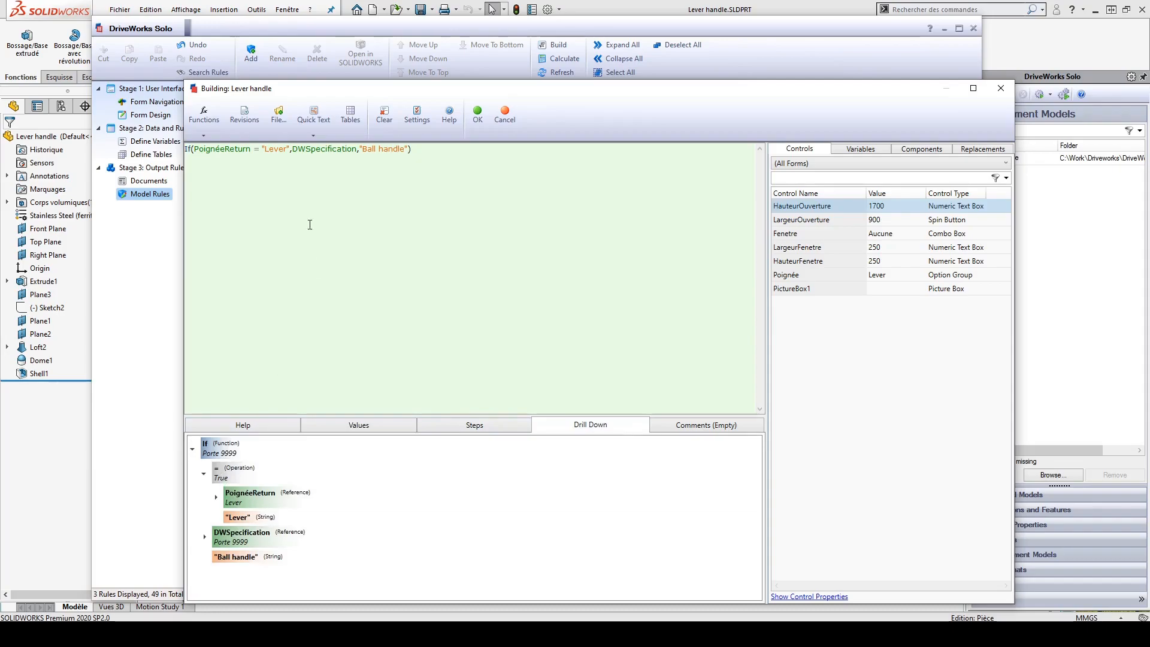
left_click(249, 517)
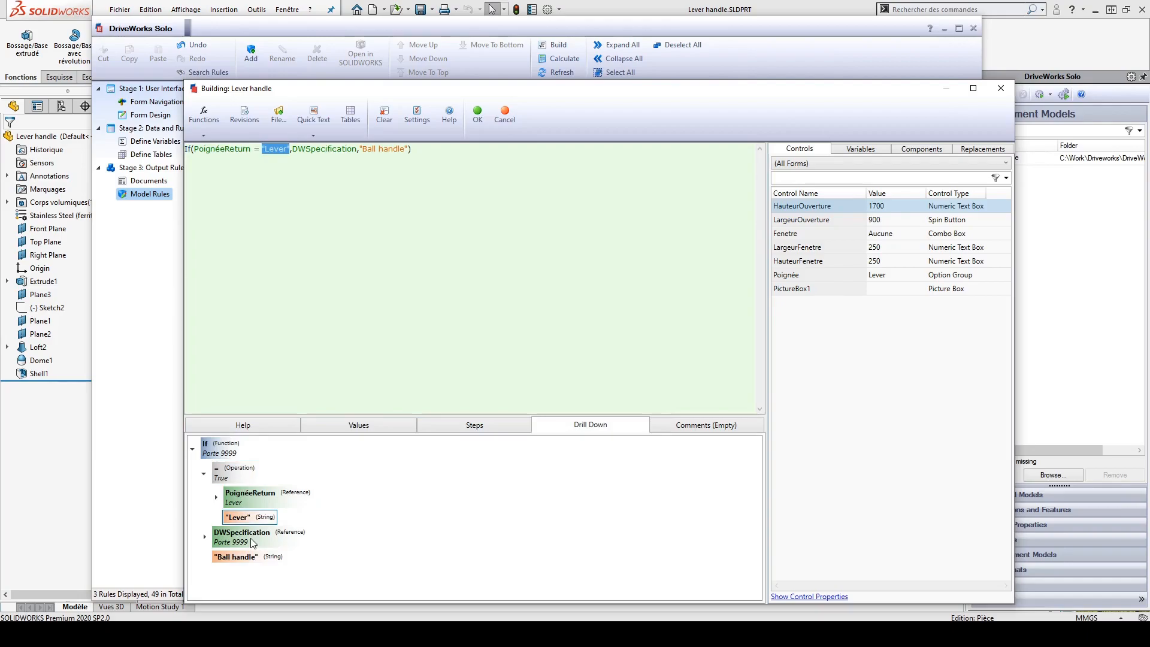
left_click(250, 537)
left_click(229, 454)
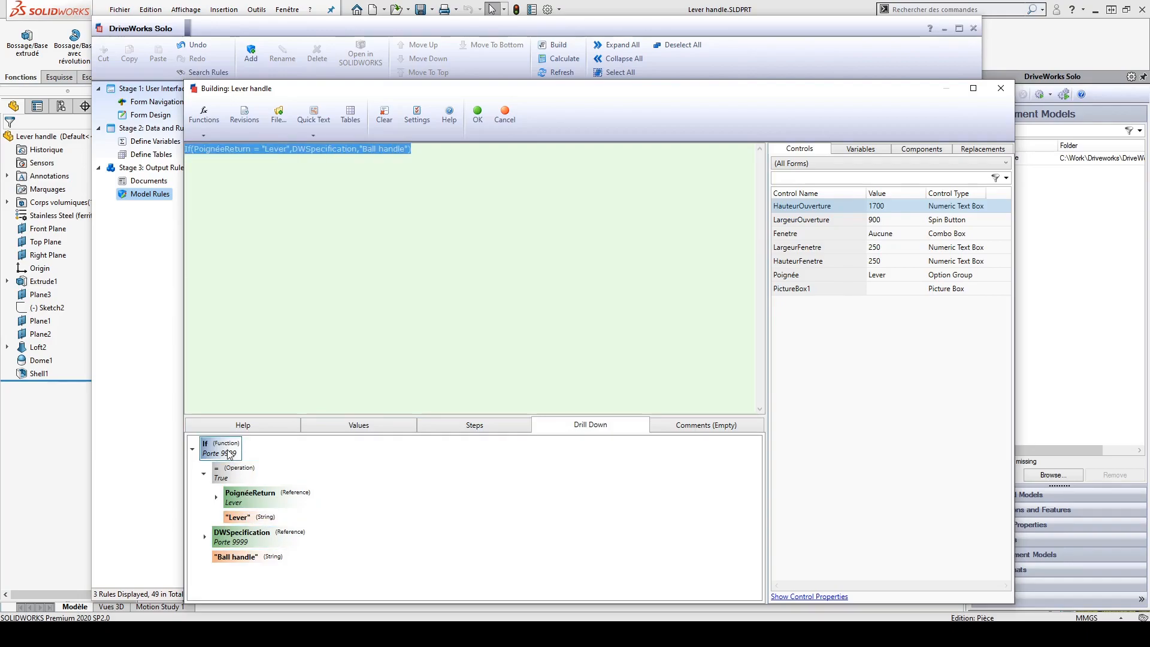
left_click(247, 541)
left_click(477, 117)
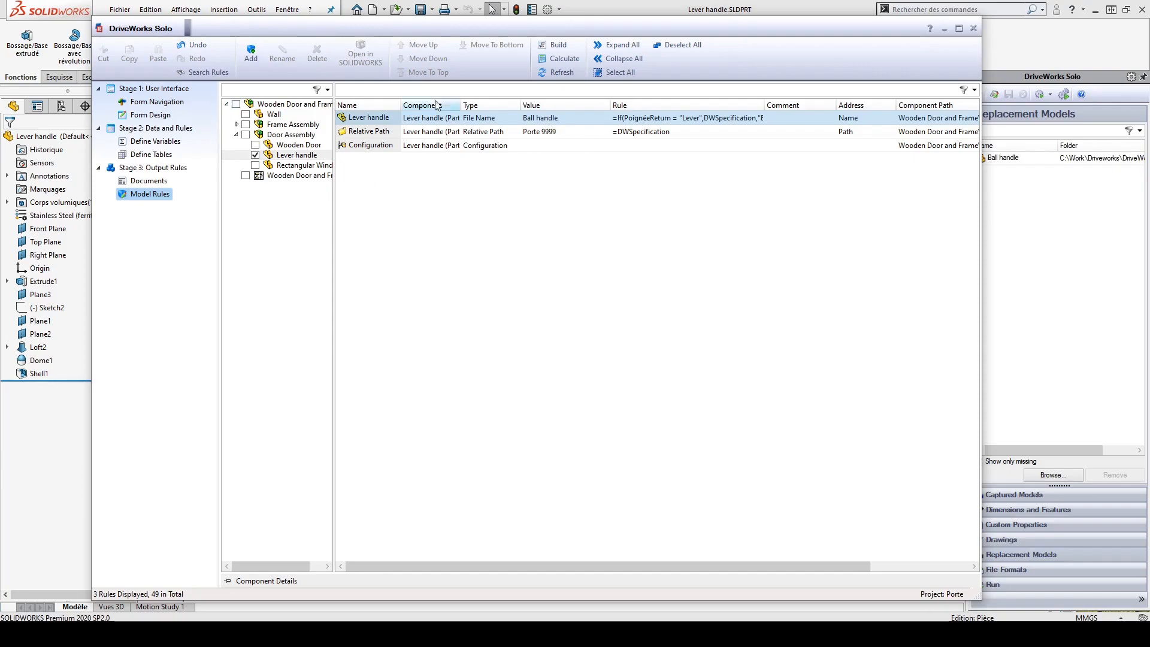
- Refresh the model rules and redisplay the Lever handle component's rules to update the file name value
left_click(549, 73)
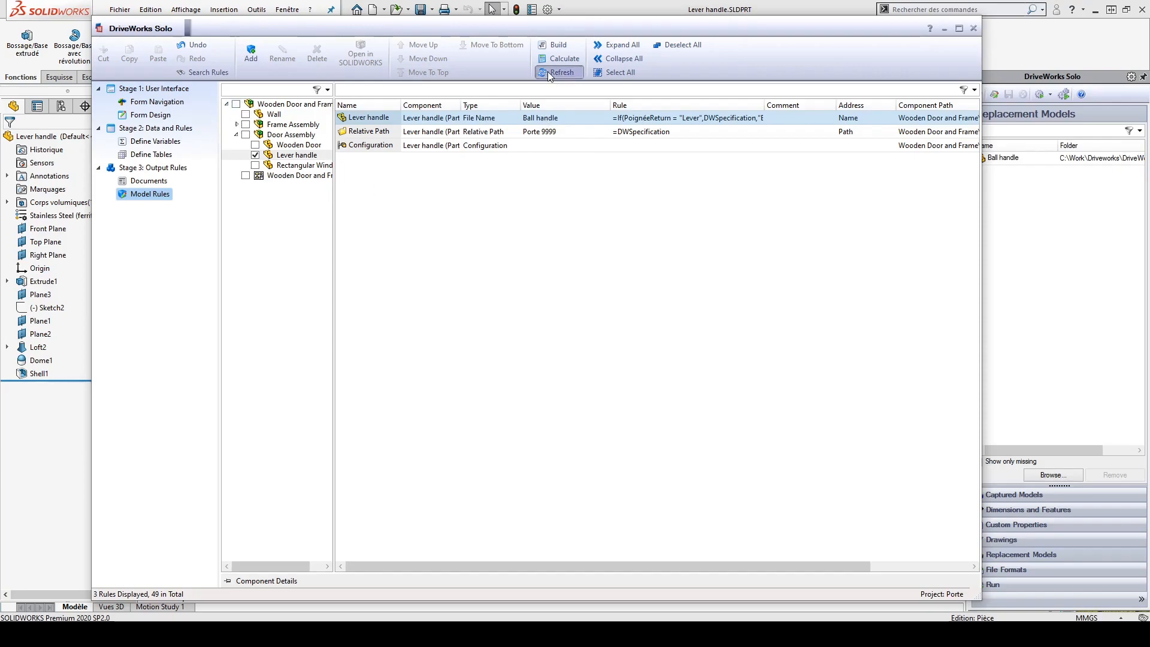
left_click(237, 135)
left_click(255, 154)
left_click(552, 120)
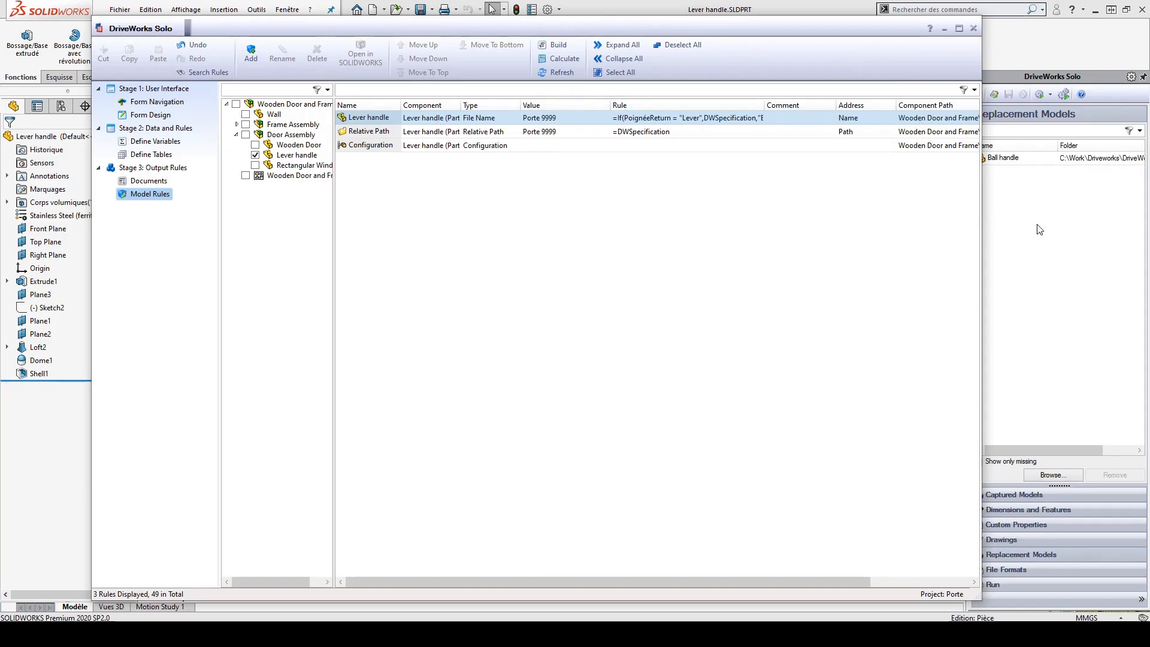
- Close the project designer, save the project and close the Lever handle part to return to the Wooden Door and Frame assembly
left_click(973, 28)
left_click(1008, 94)
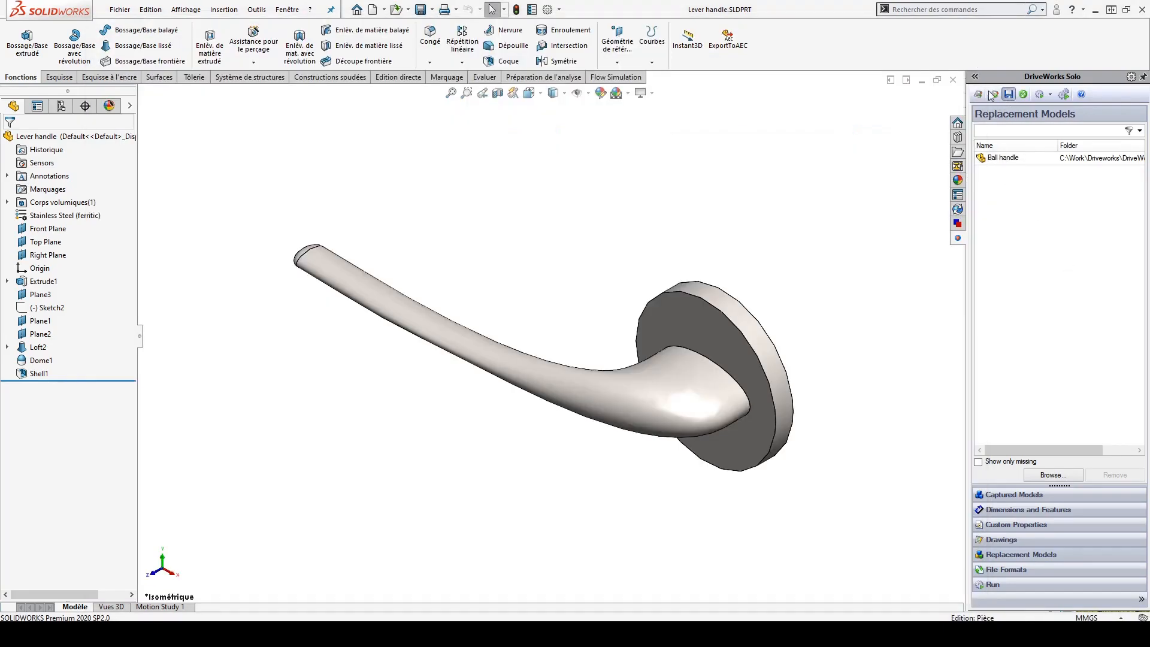
left_click(952, 80)
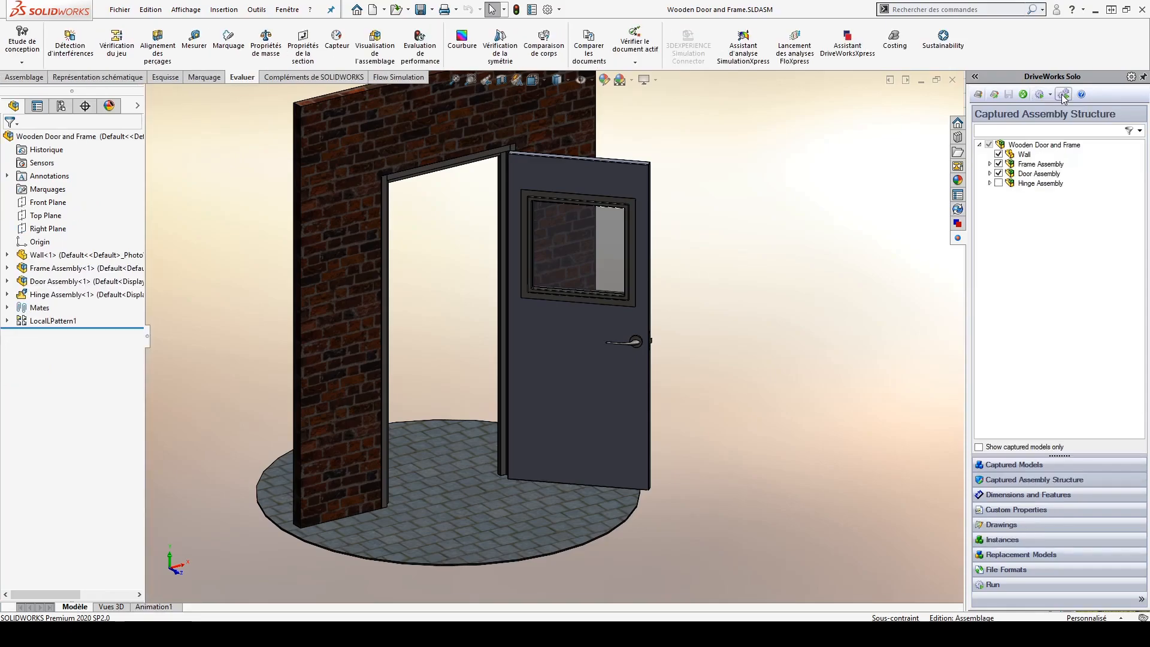
- Run the project with the Poignée option set to Ball and inspect the handle on the generated door
left_click(1040, 95)
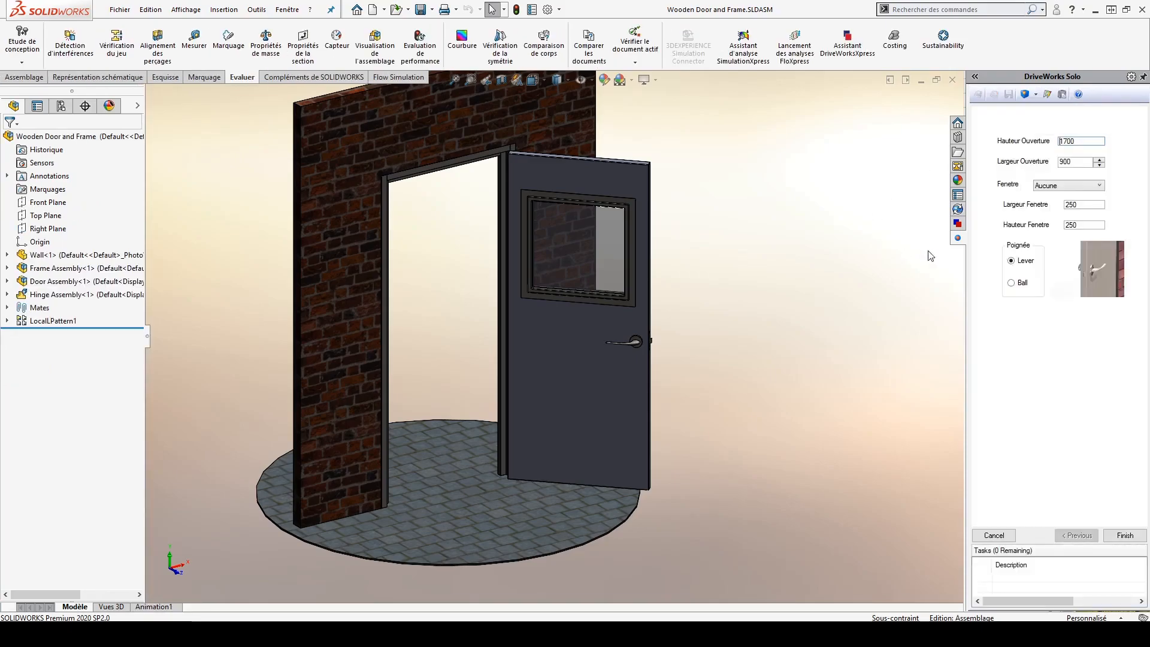
left_click(1011, 282)
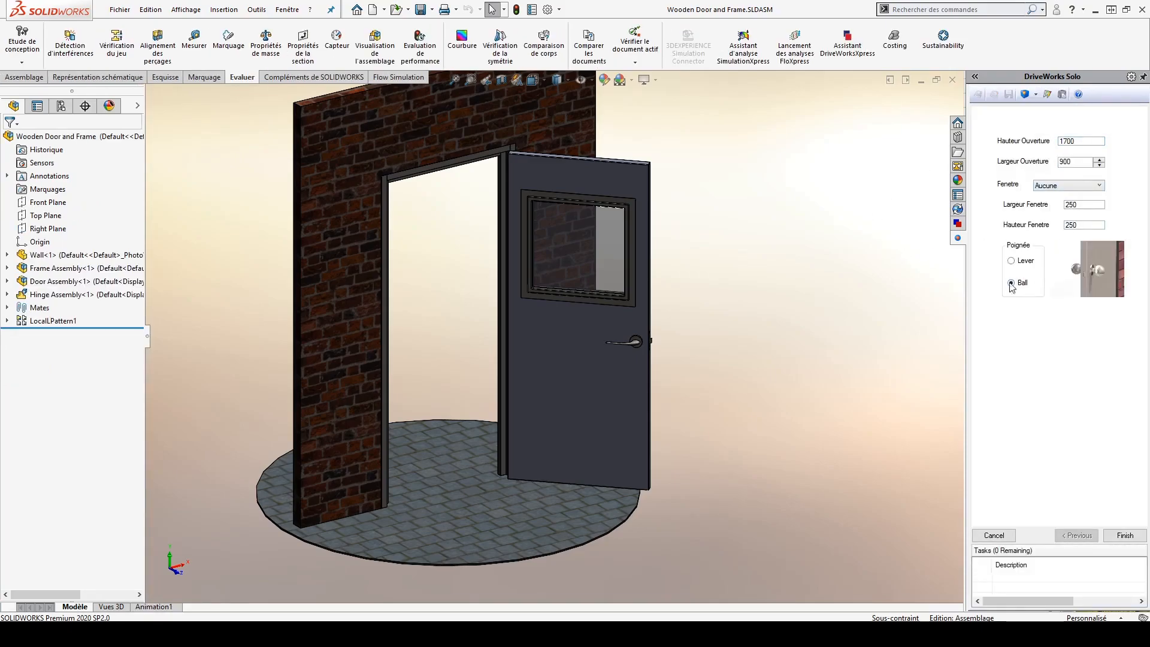
left_click(1020, 96)
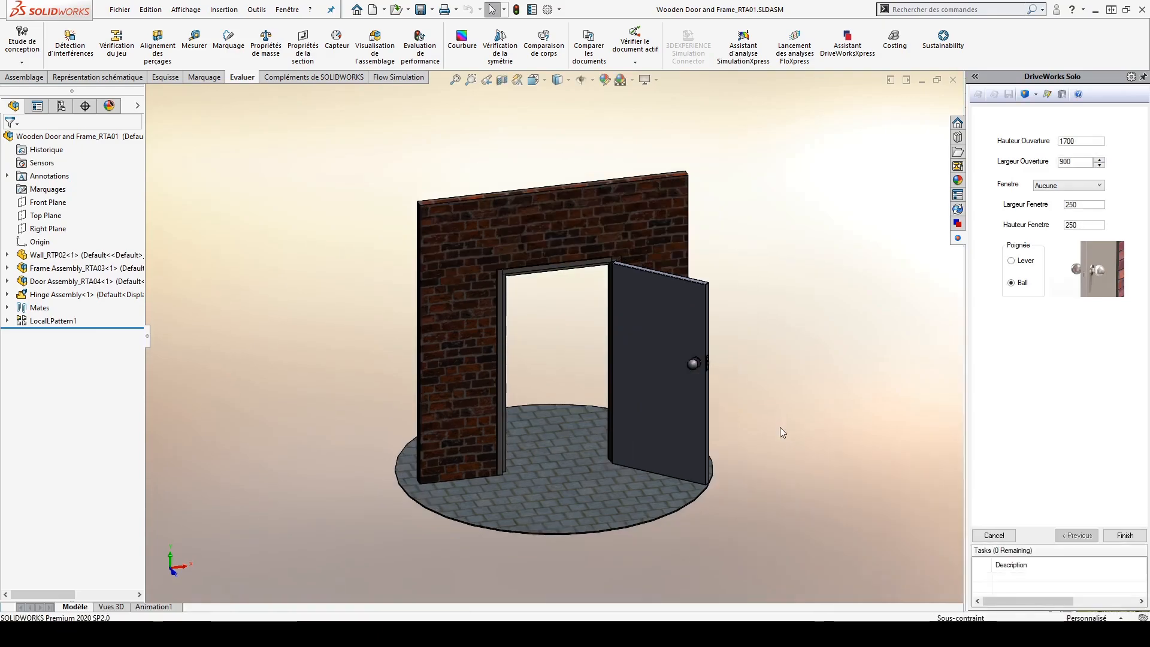
scroll(698, 359, "down", 10)
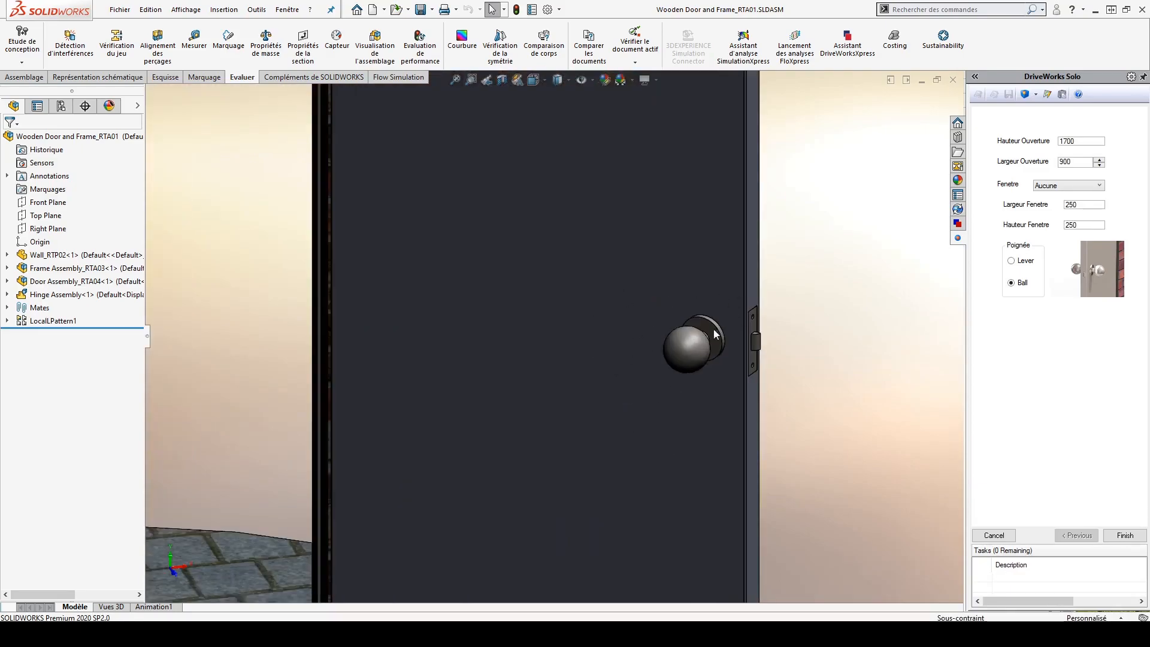
key("f")
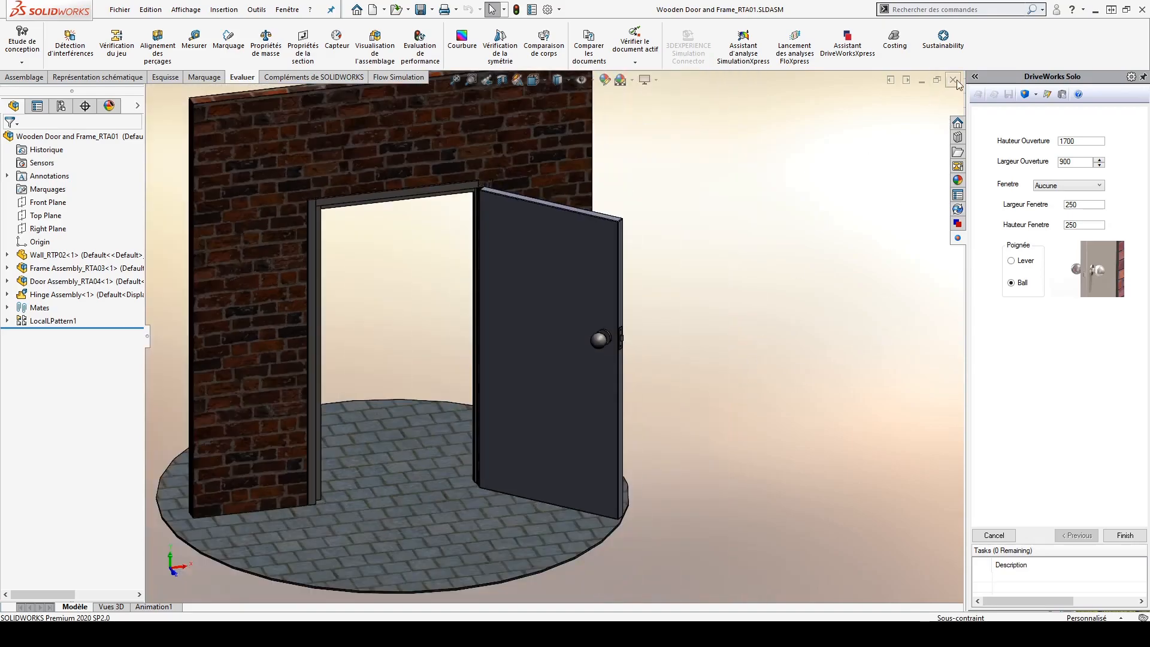
- Close the generated assembly and its specification form, and reopen the project for editing
left_click(953, 80)
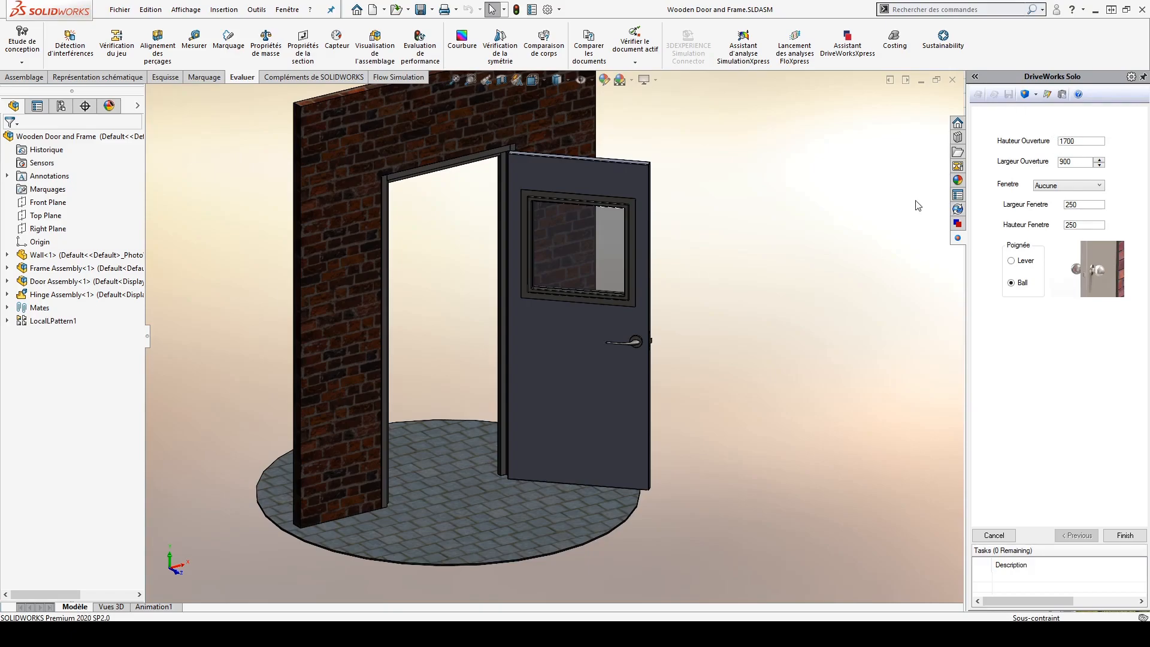
left_click(1003, 535)
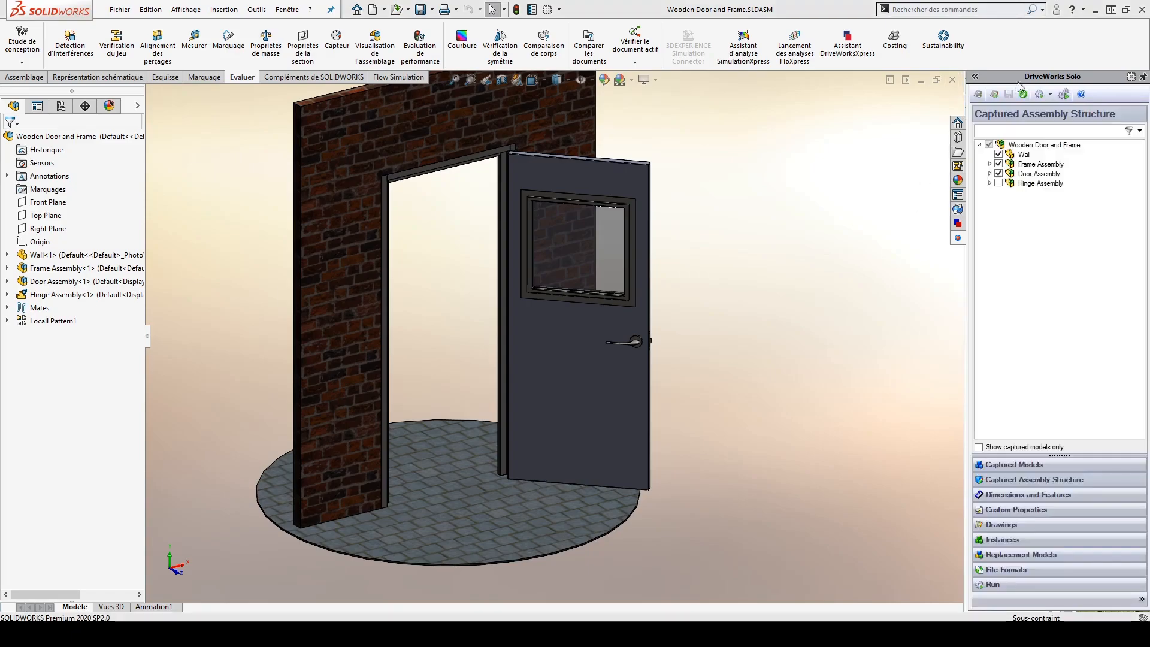
left_click(993, 95)
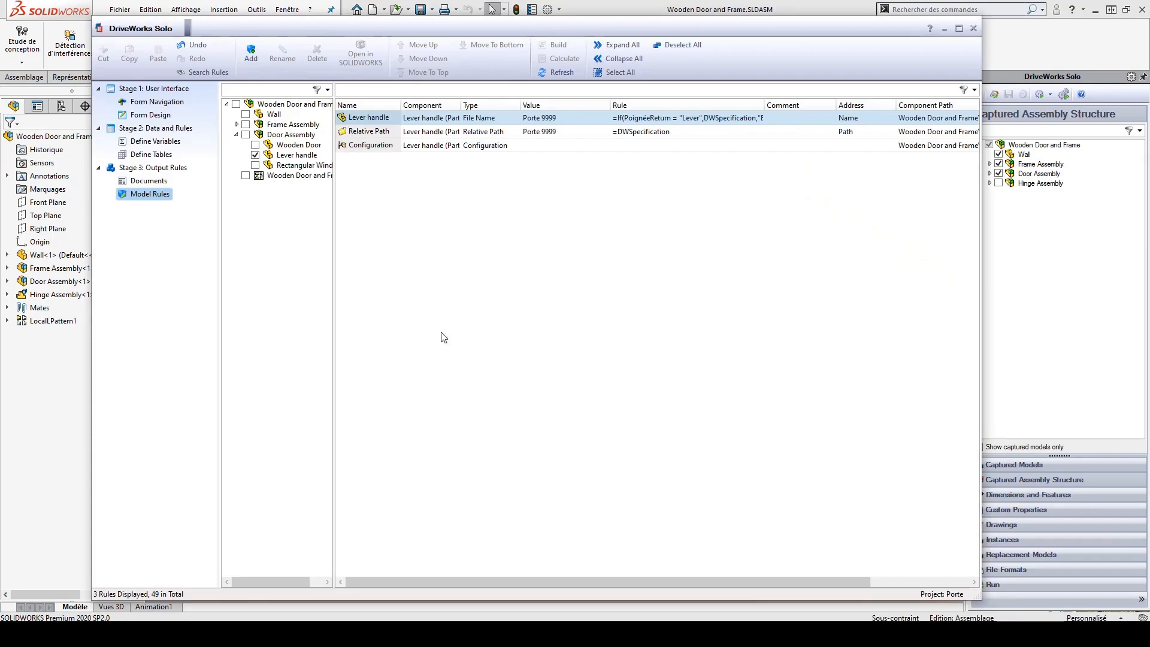
- Create a Simple Table named ExternalData in the project's data tables
left_click(155, 143)
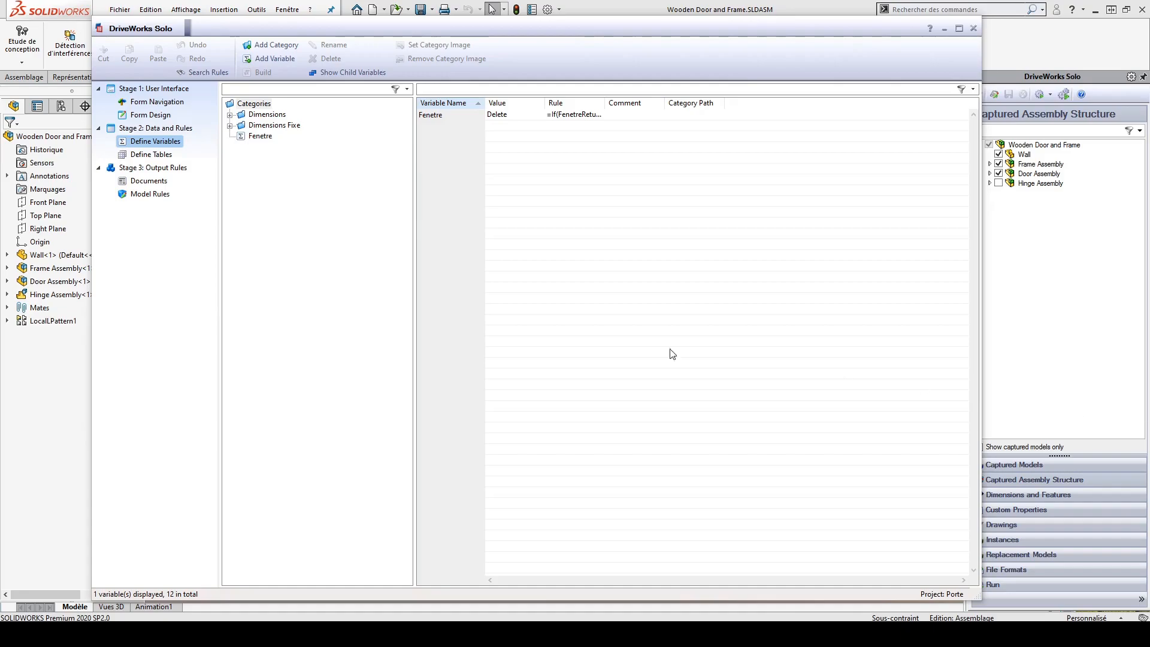
left_click(128, 156)
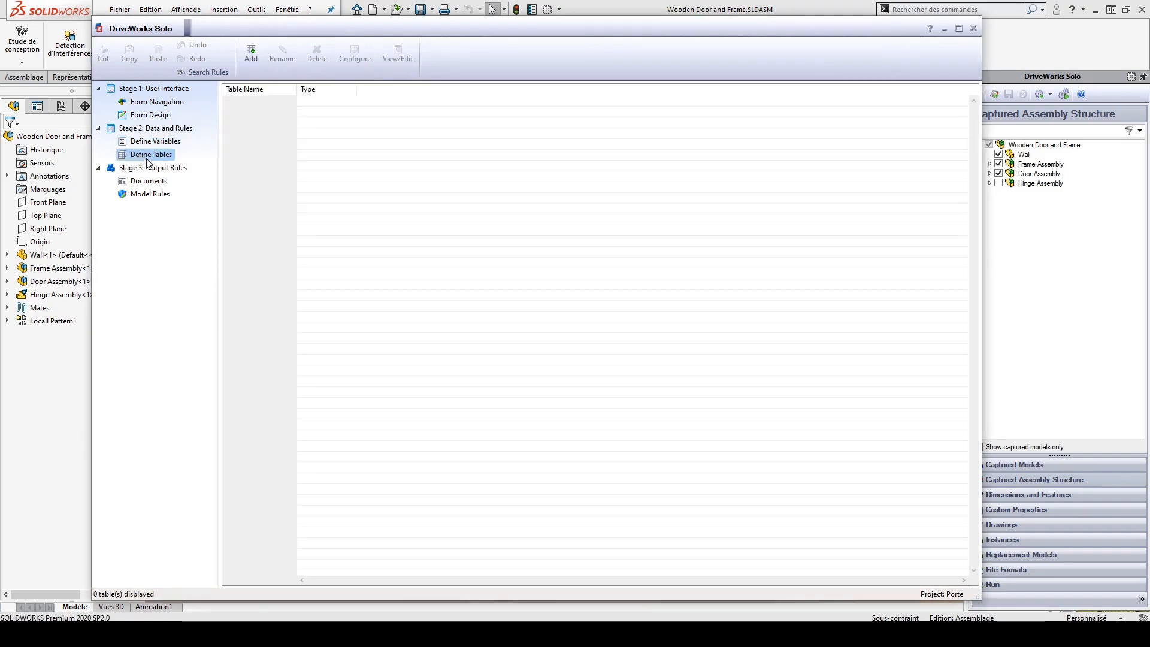
left_click(250, 58)
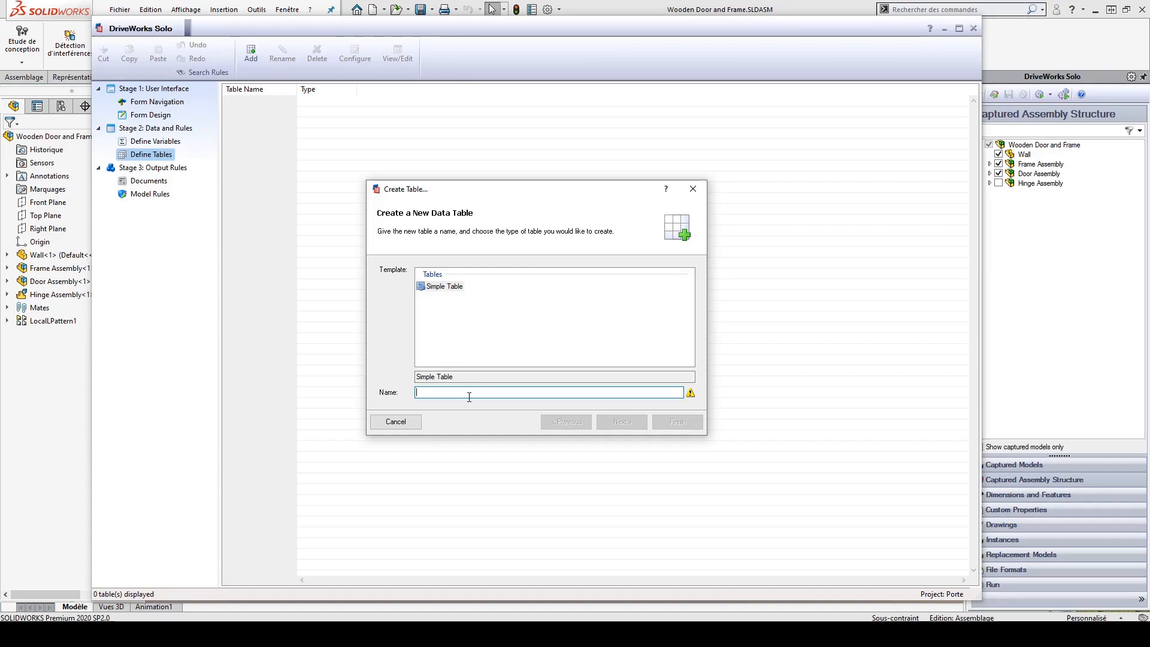
type("Ex")
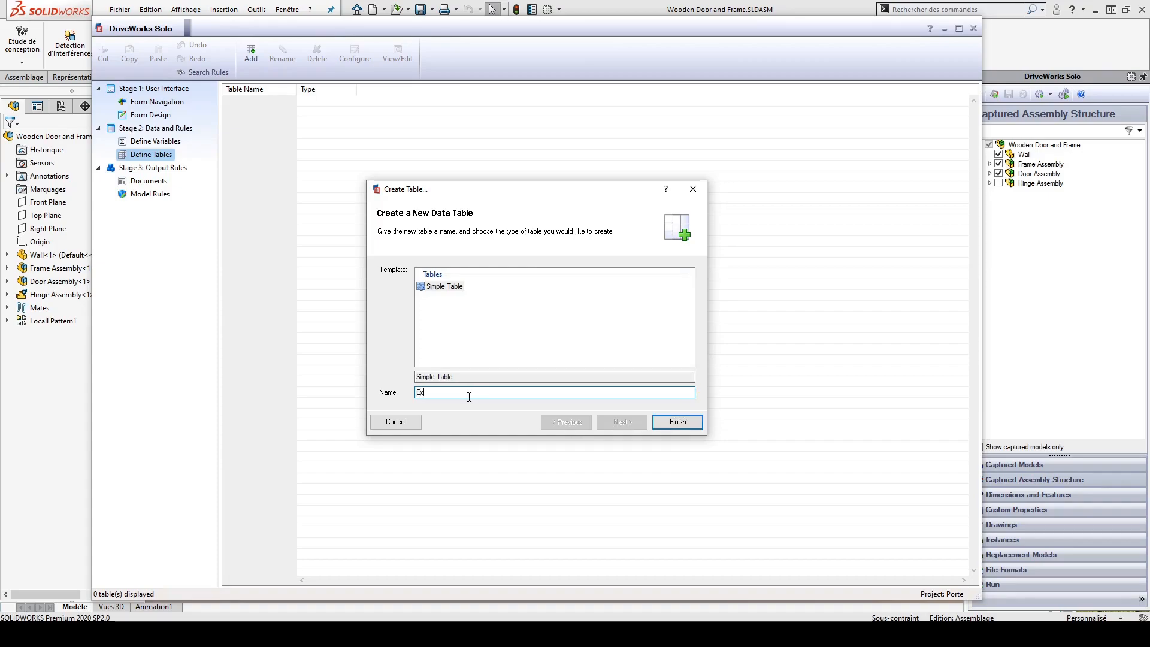
type("ternalData")
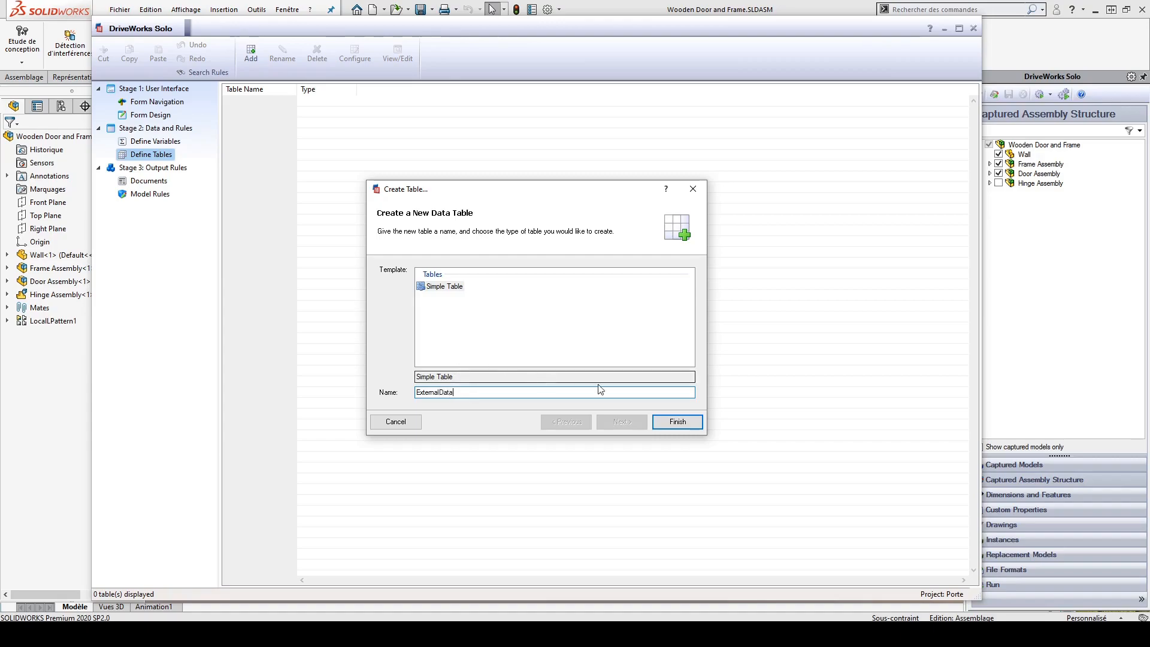
left_click(677, 421)
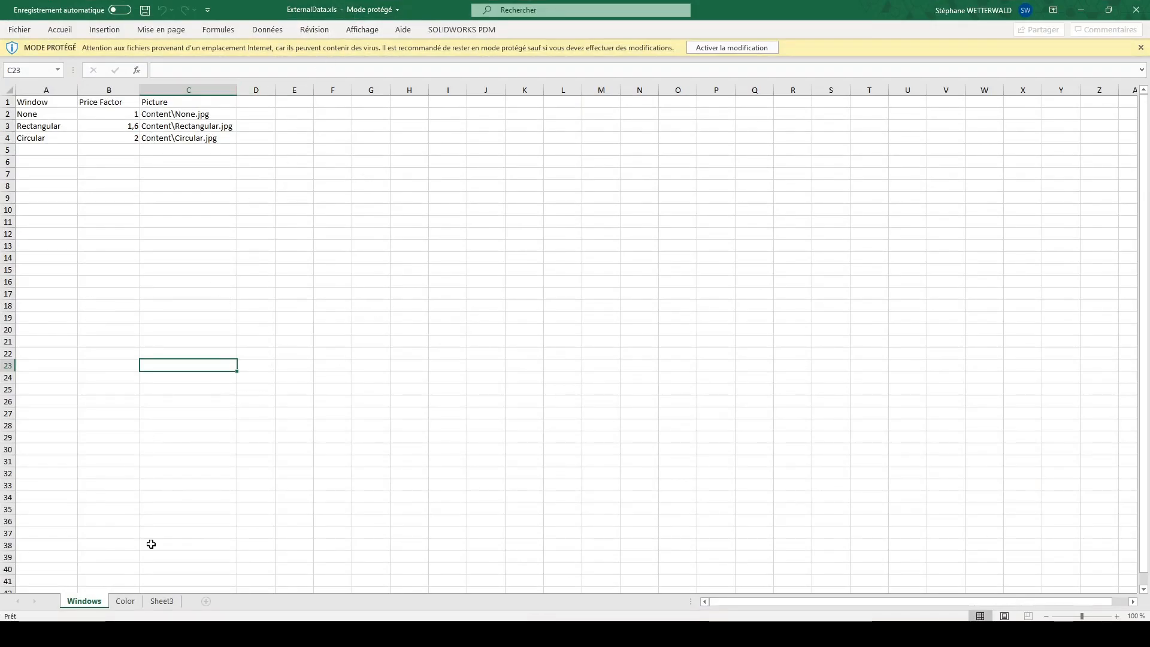
- Switch to Excel and copy the Window, Price Factor and Picture data from the Windows sheet of ExternalData.xls
left_click(190, 142)
key("ctrl+a")
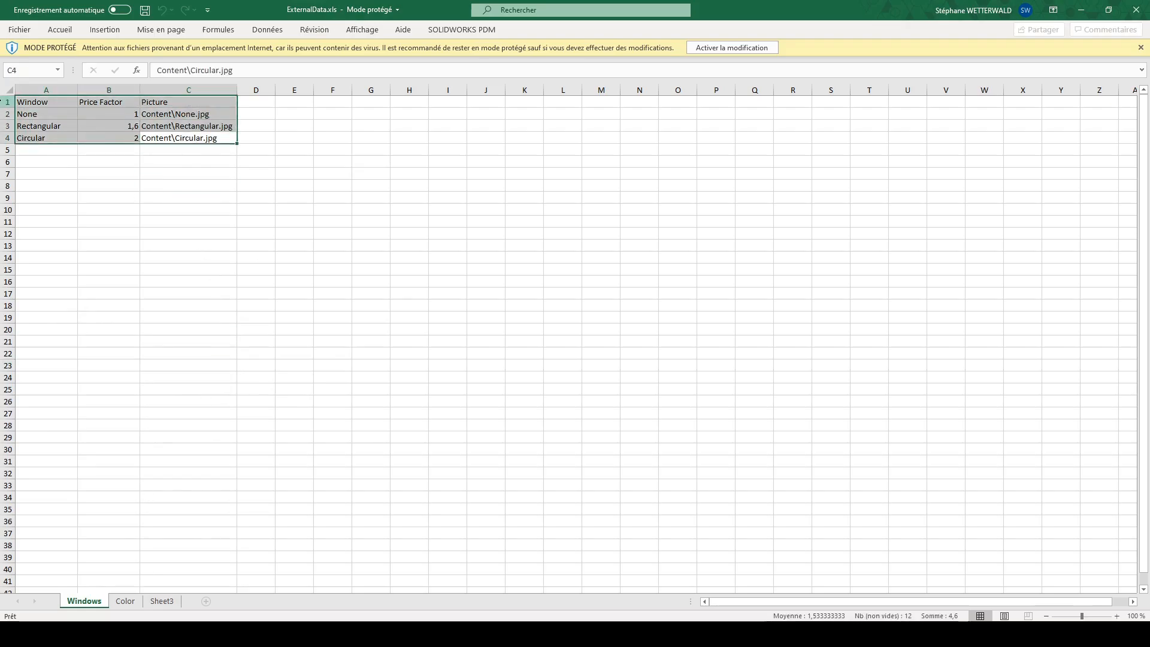
key("ctrl+c")
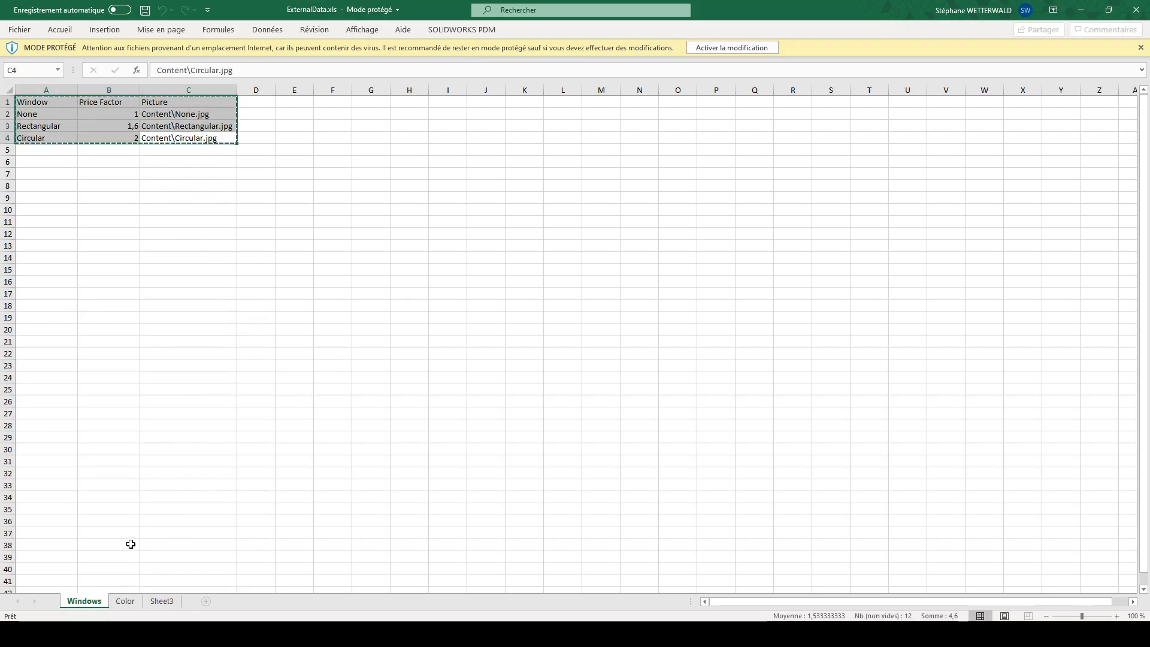
- Examine the colour names and RGB values on the Color sheet and return to the Windows sheet
left_click(125, 600)
left_click(90, 602)
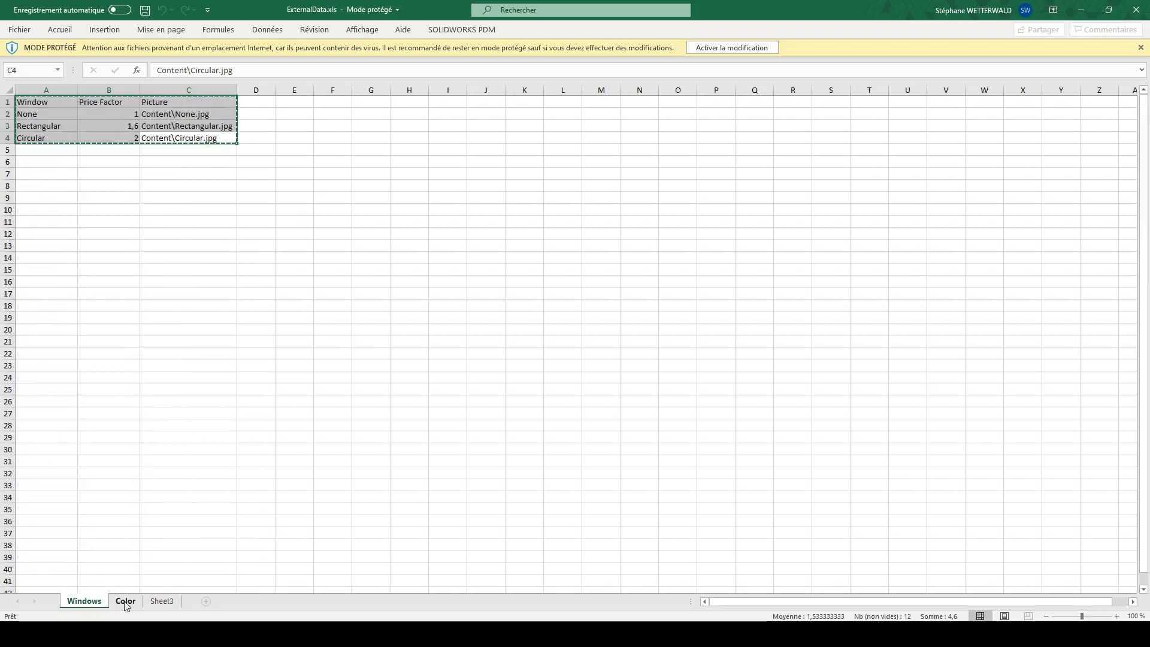
left_click(121, 602)
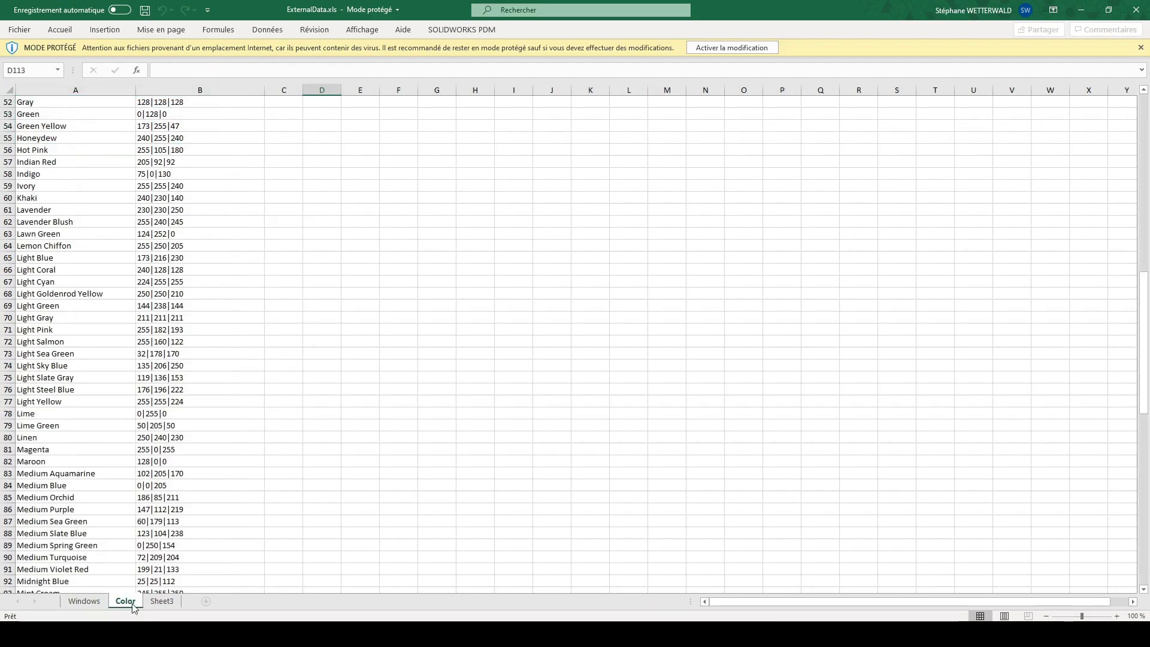
scroll(185, 546, "up", 6)
scroll(145, 467, "up", 11)
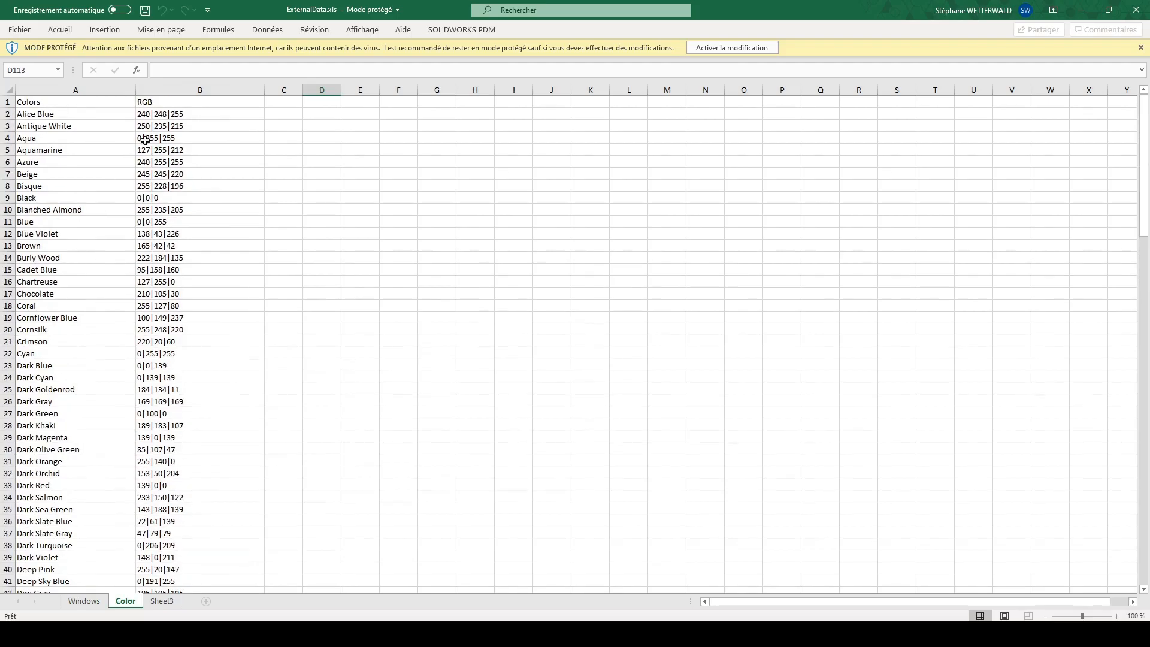
left_click_drag(157, 104, 163, 580)
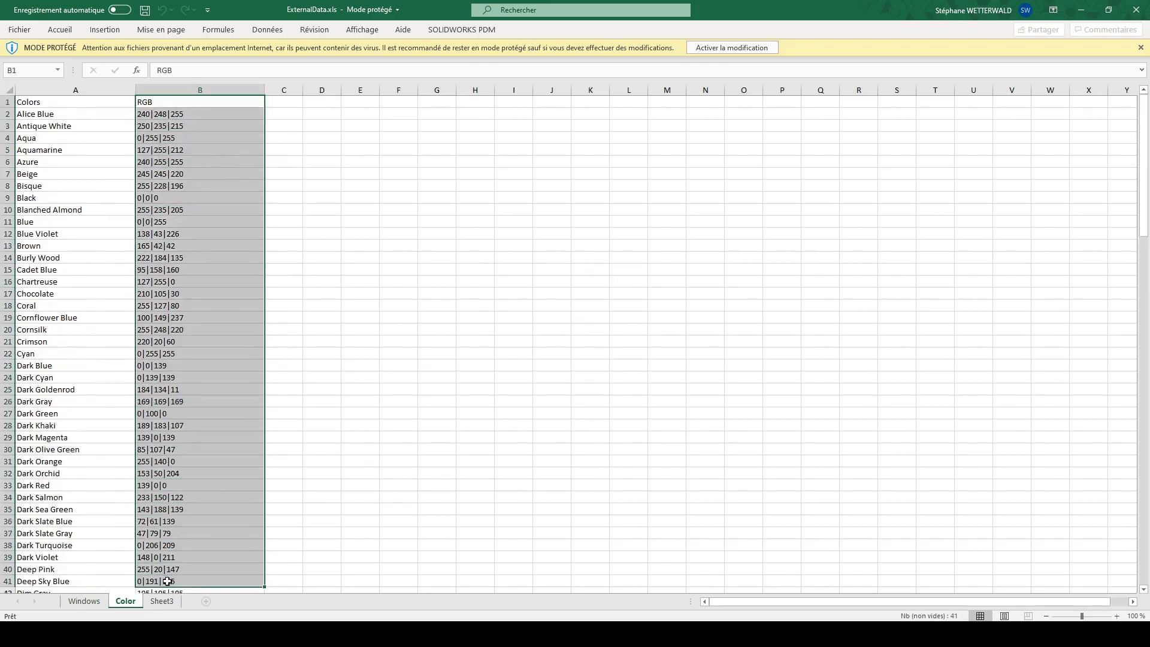
left_click(178, 569)
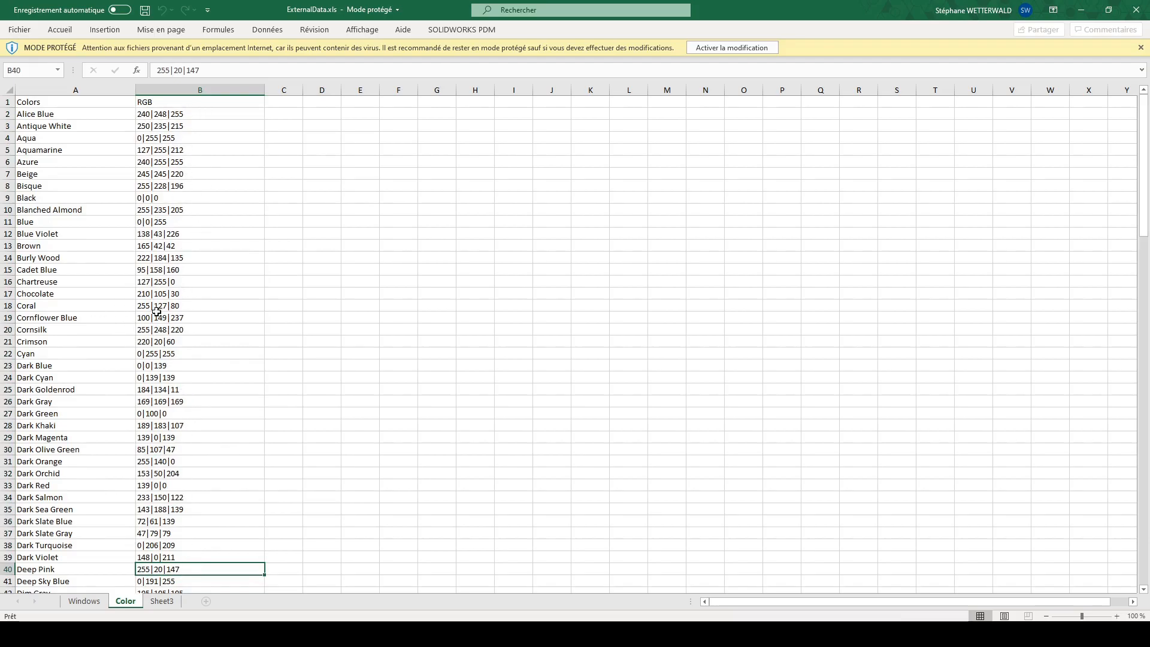
left_click(83, 601)
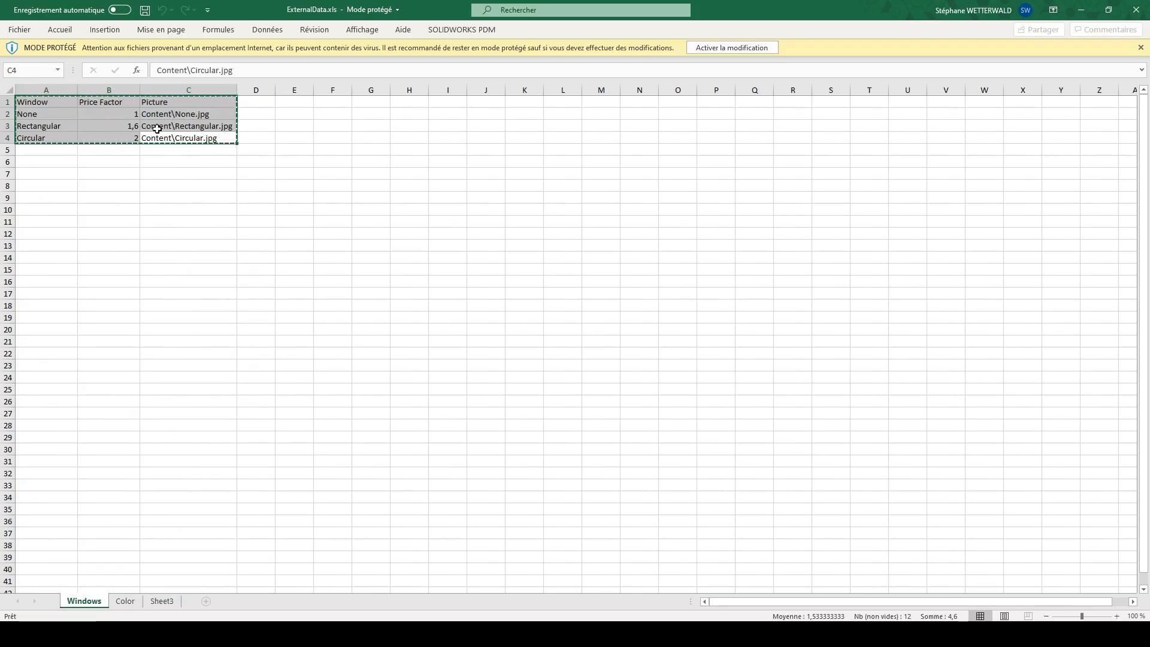
- Switch back to DriveWorks Solo, paste the copied window data into the ExternalData table at A1, and widen its columns
left_click(1085, 12)
left_click(264, 97)
key("ctrl+v")
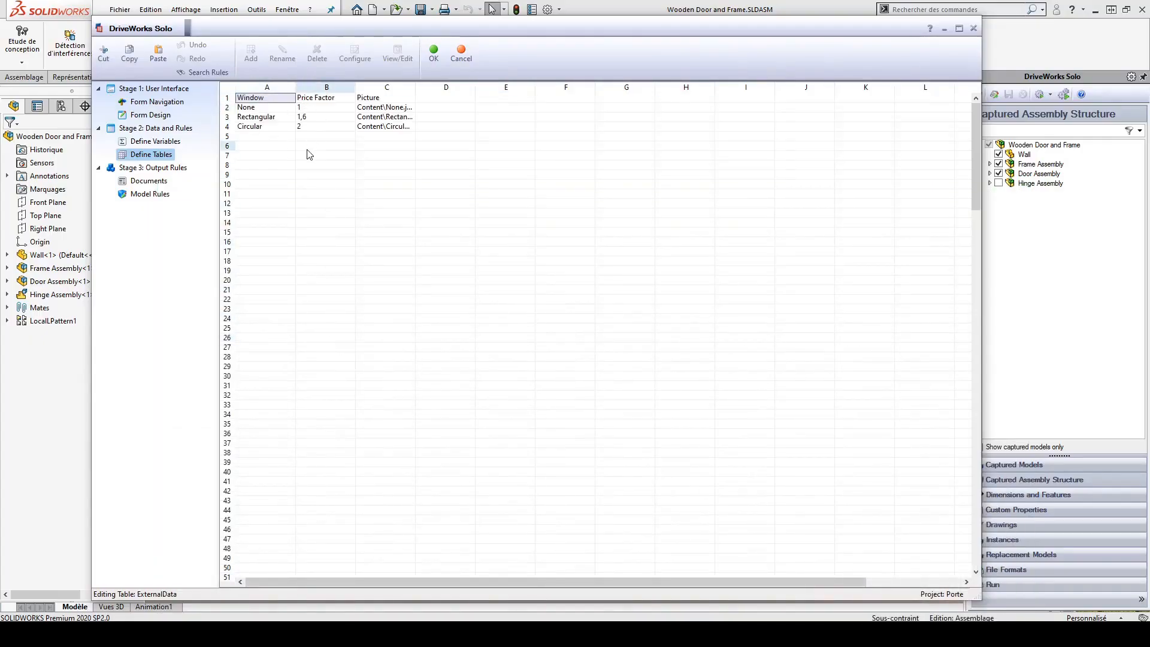
left_click_drag(355, 86, 306, 87)
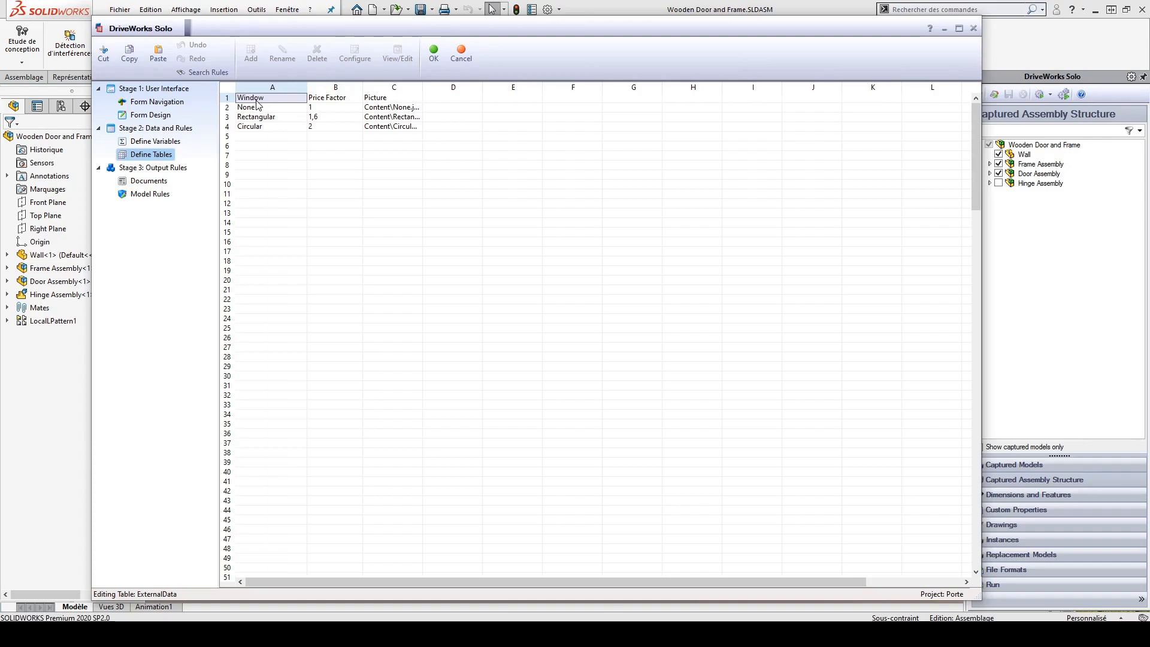
left_click(330, 99)
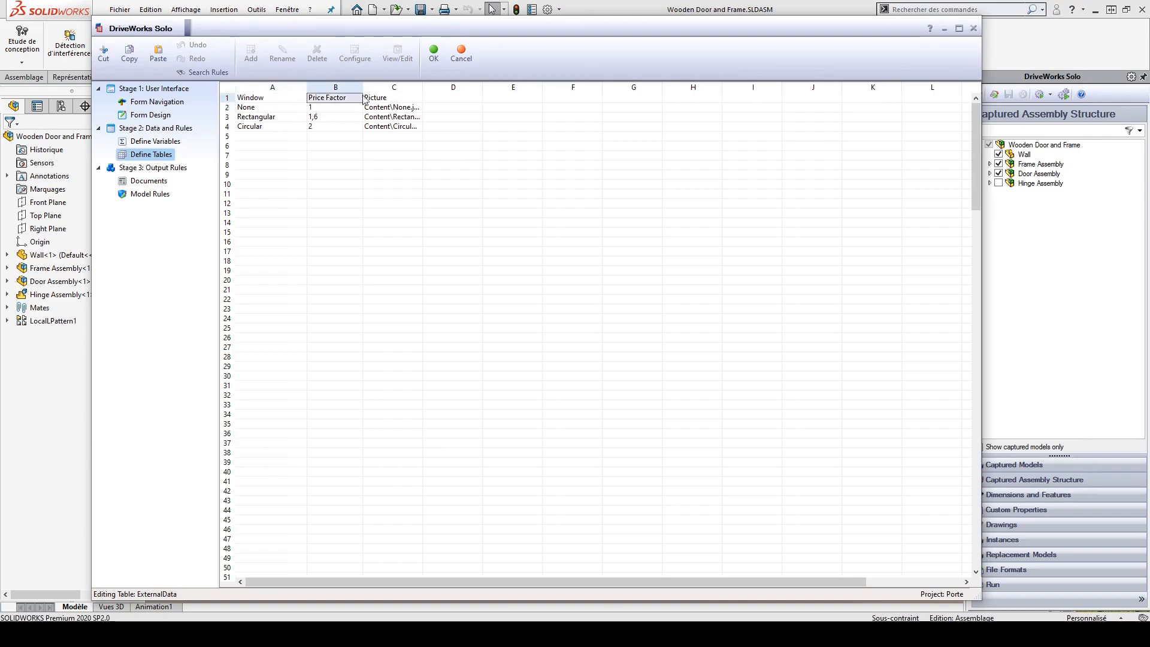
left_click_drag(422, 87, 458, 84)
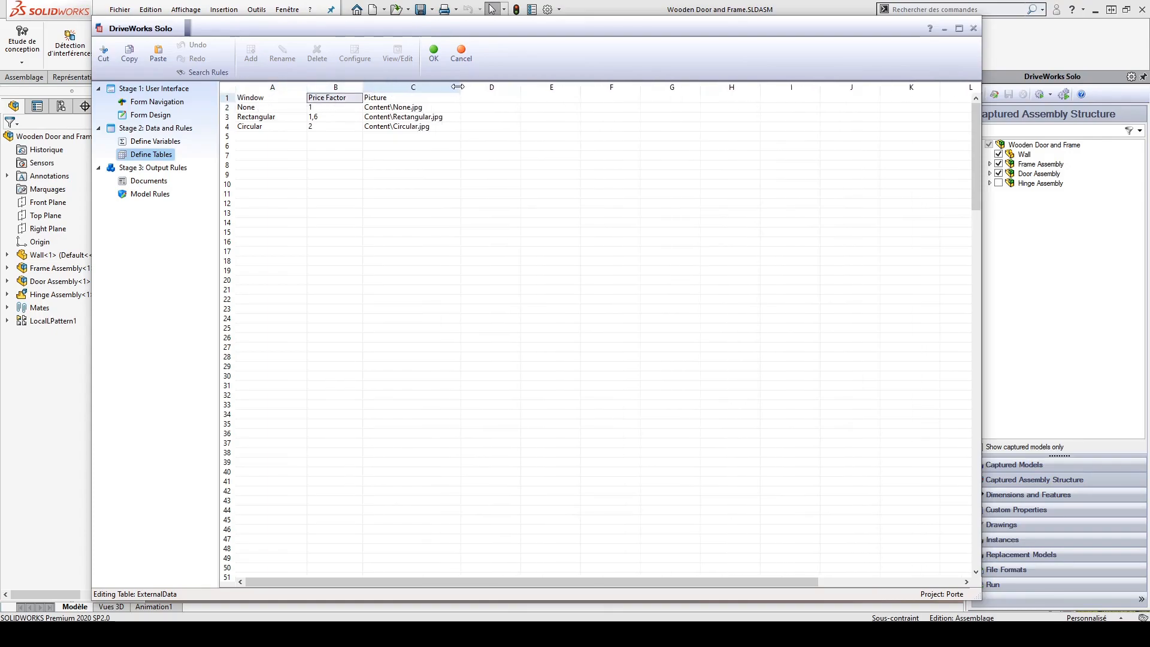
- Review the image paths in the Picture column and accept the ExternalData table
left_click(389, 108)
left_click(391, 118)
left_click(392, 126)
left_click(390, 108)
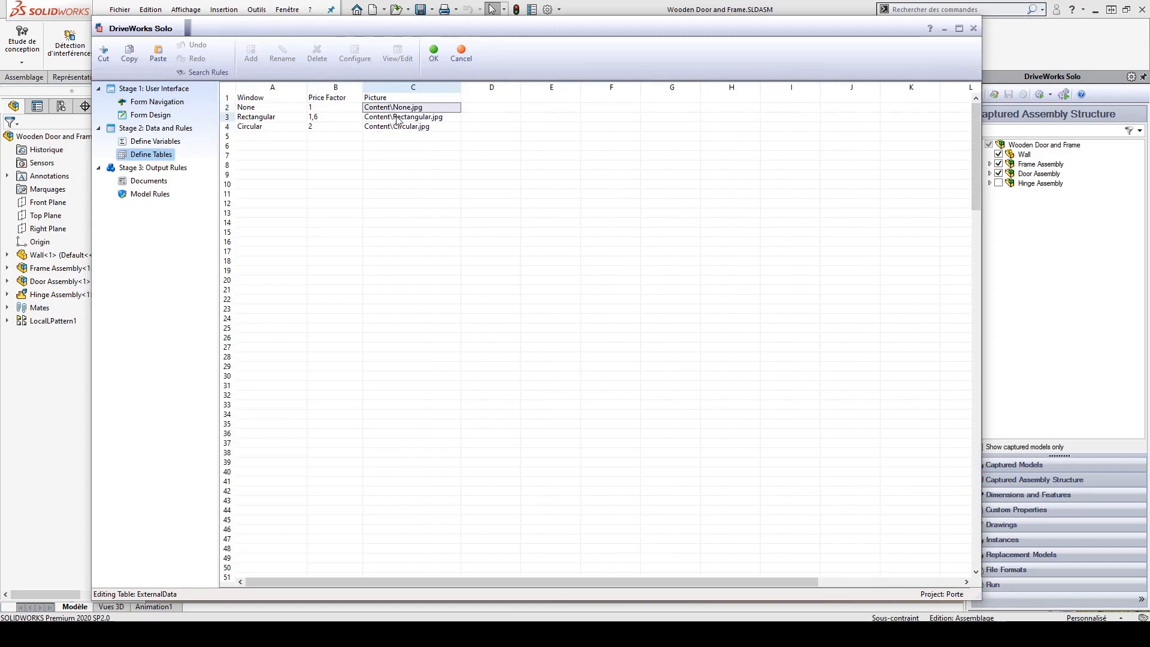
left_click(396, 118)
left_click(403, 127)
left_click(402, 116)
left_click(400, 108)
left_click(433, 58)
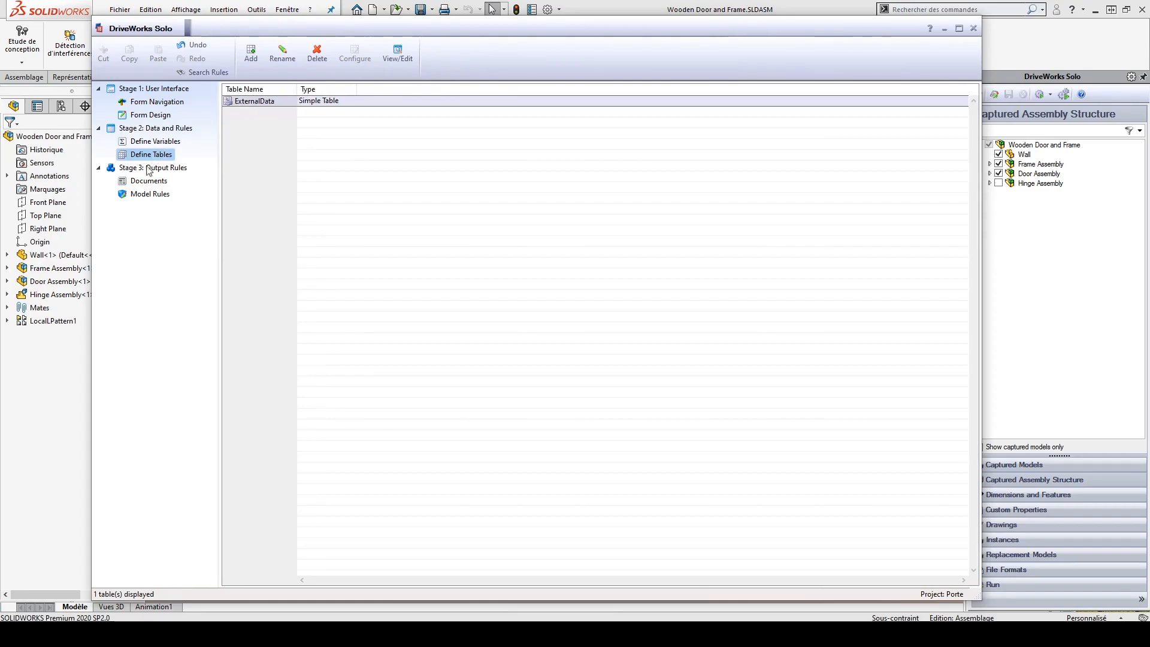
- Open the Items rule of the Fenetre combo box in the form design and clear its expression
left_click(157, 118)
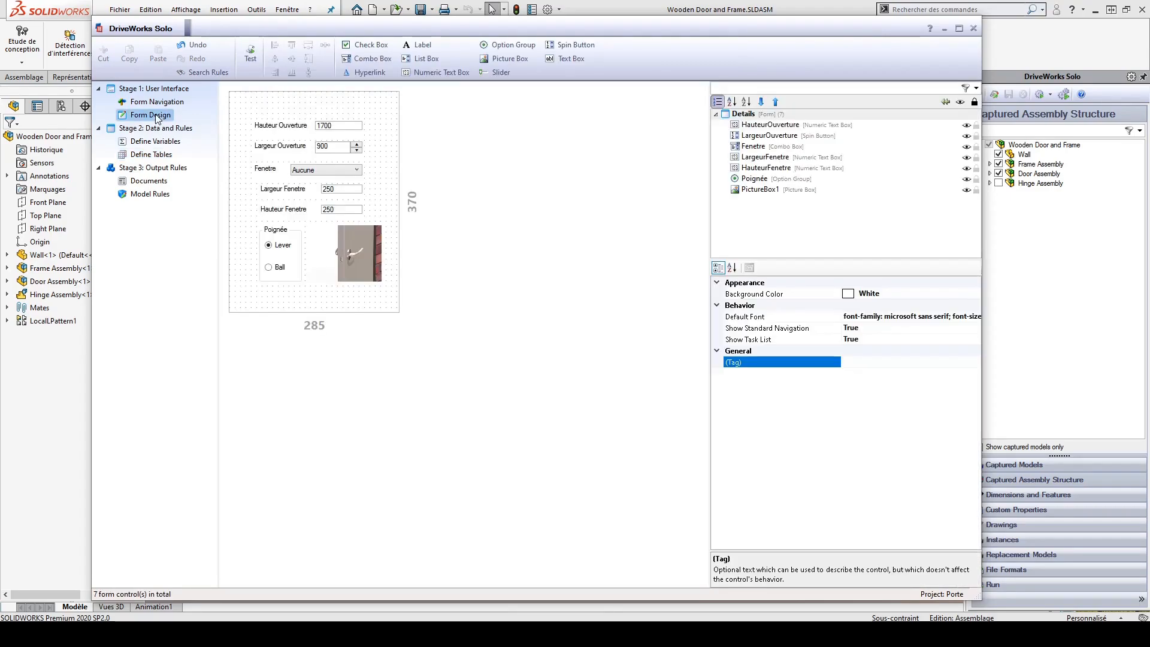
left_click(307, 173)
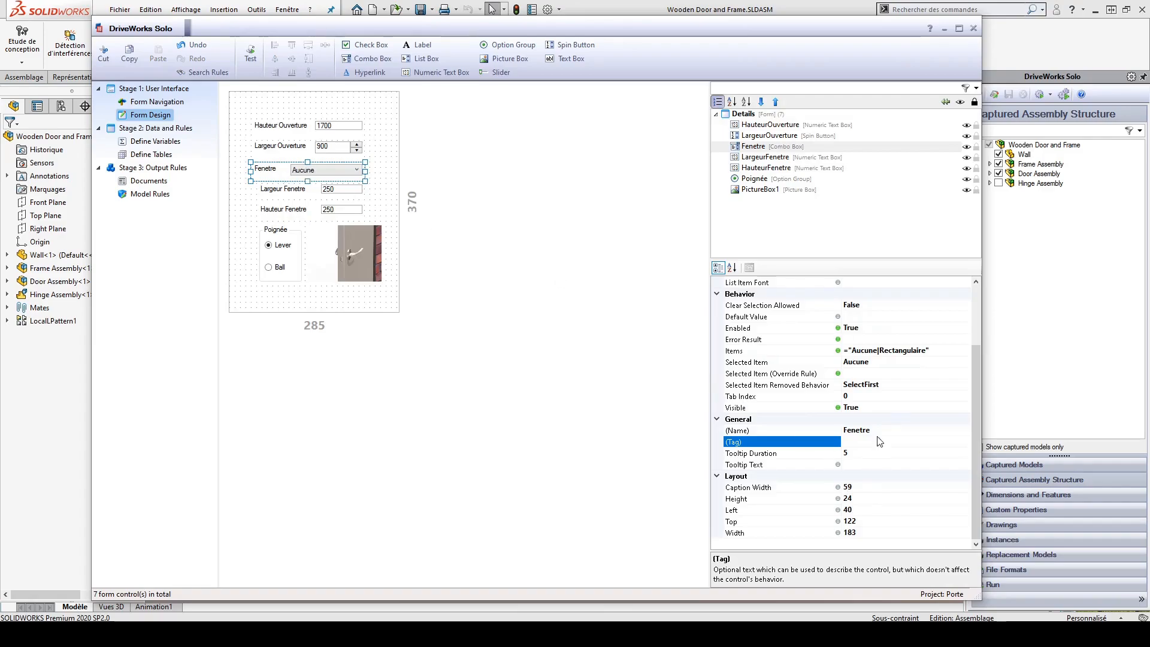
left_click(925, 351)
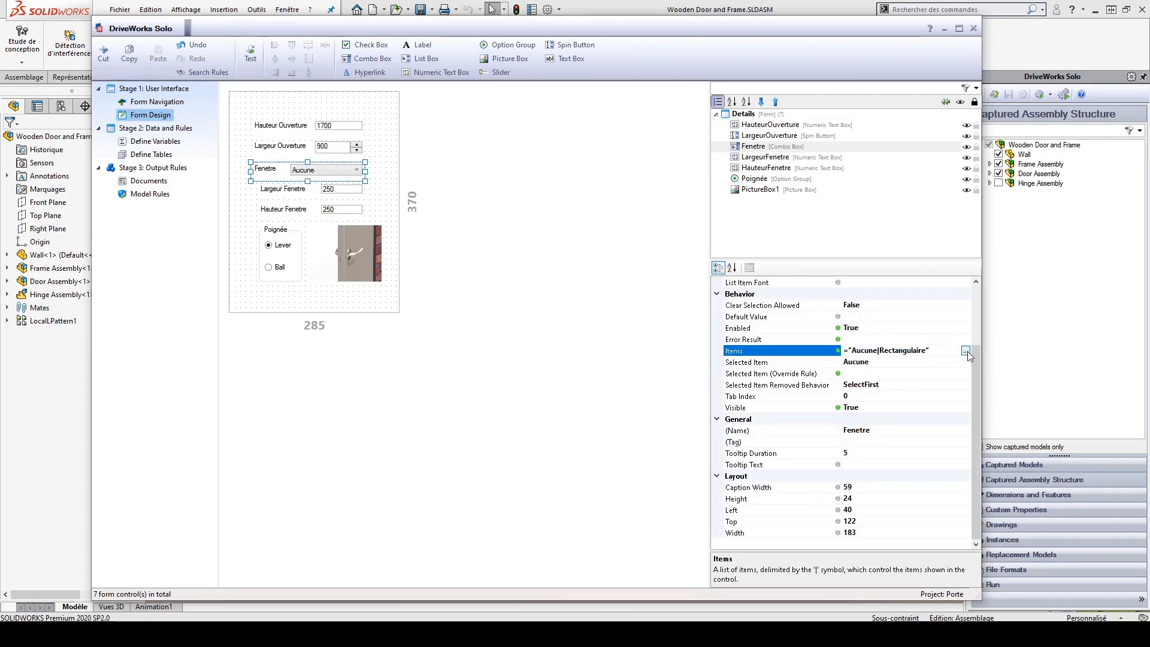
left_click(966, 352)
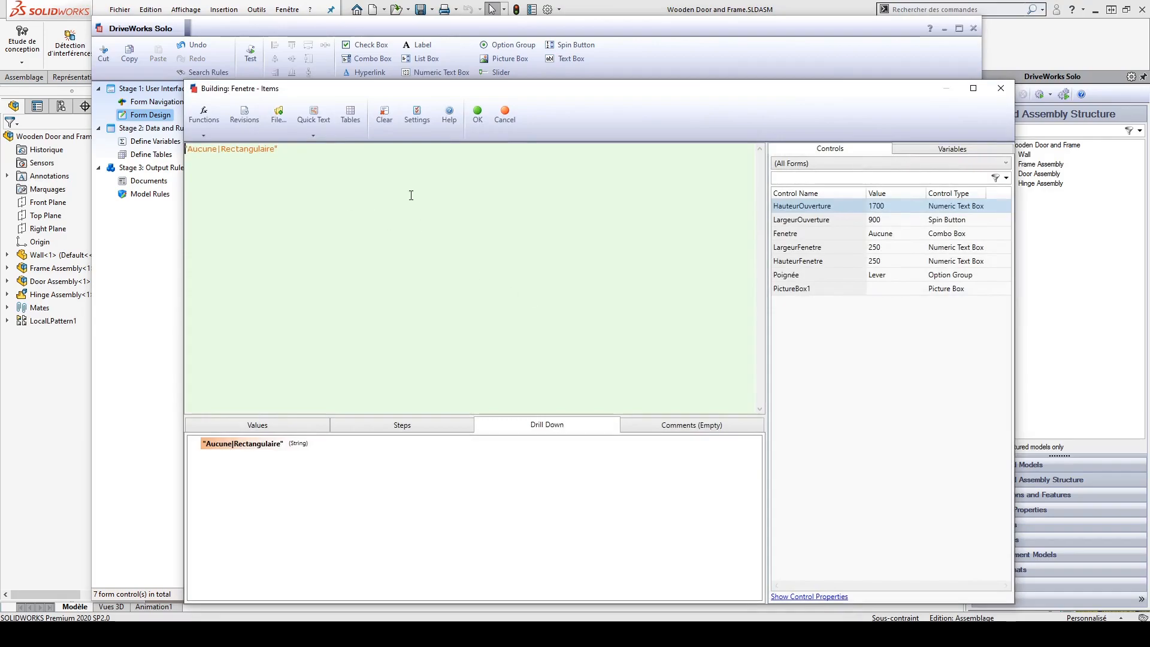
key("ctrl+a")
key("Delete")
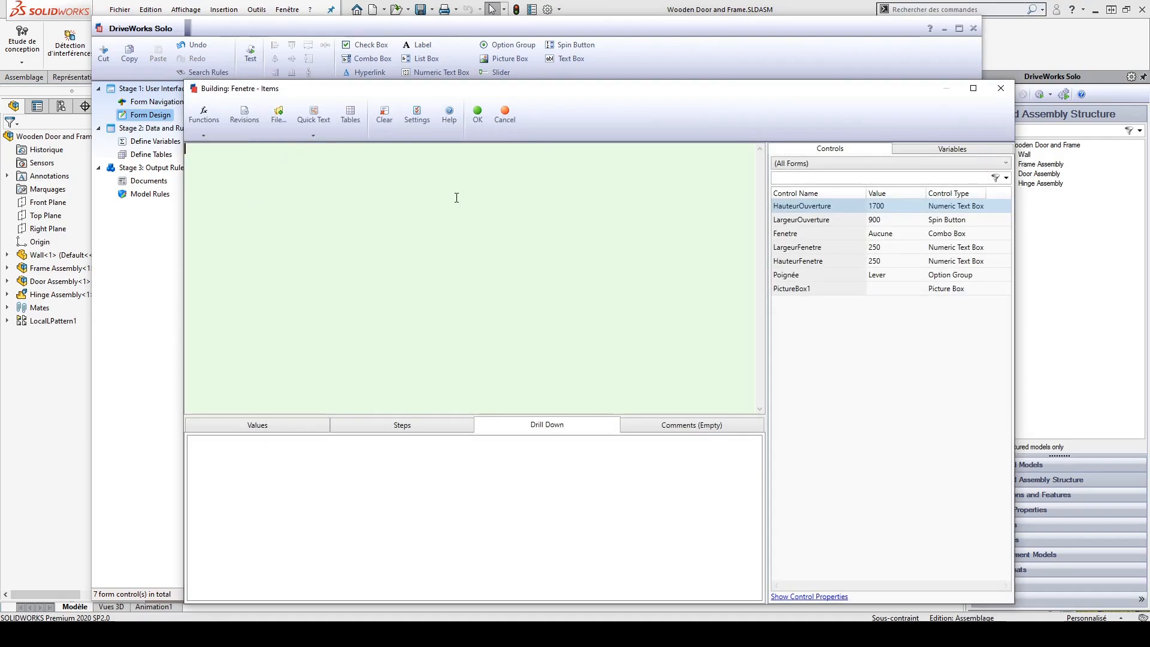
- Build the Fenetre items rule with the ListAll function on the ExternalData table's Window column, and accept the rule
left_click(207, 135)
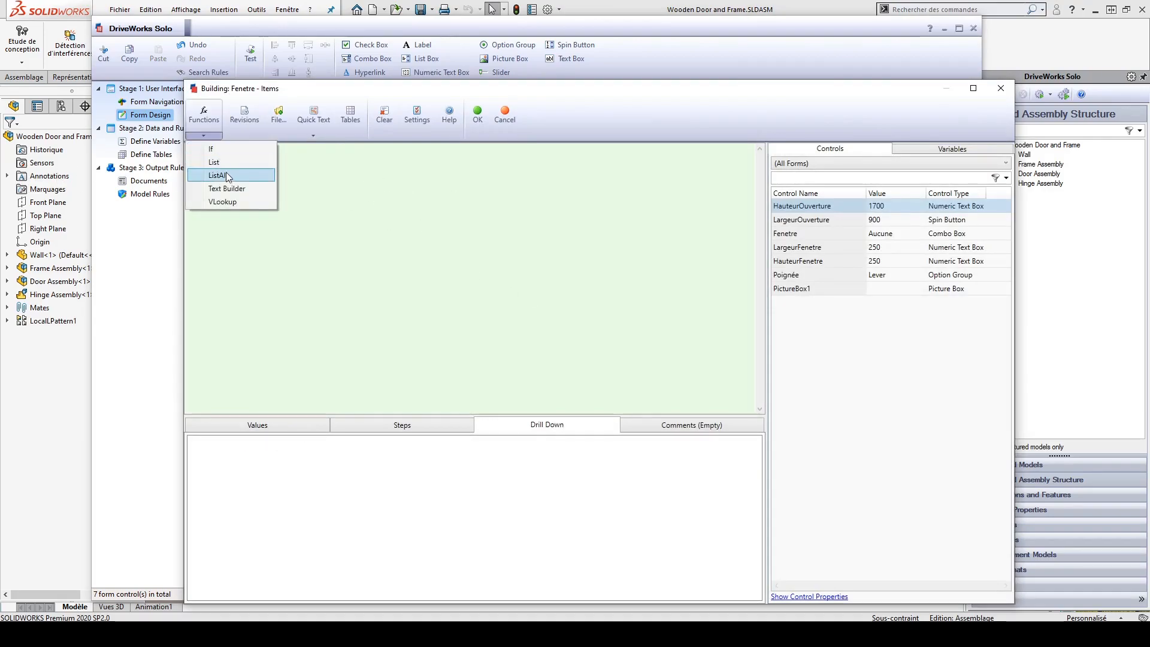
left_click(225, 180)
left_click(308, 463)
left_click(263, 454)
double_click(277, 441)
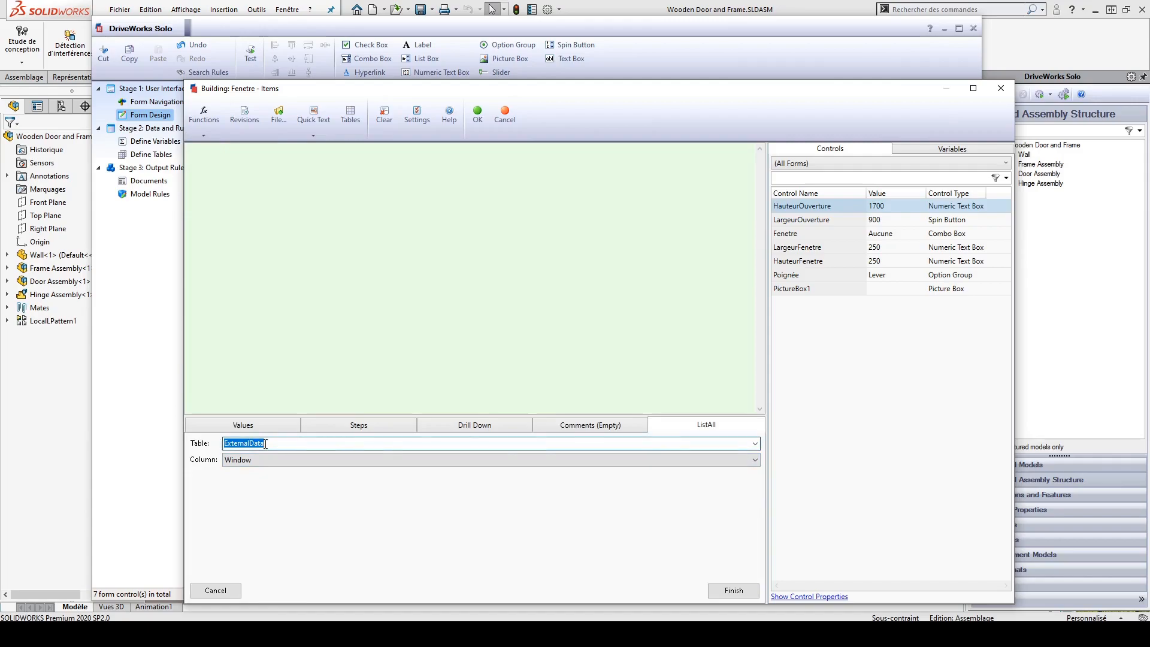
left_click(755, 443)
left_click(239, 456)
left_click(239, 460)
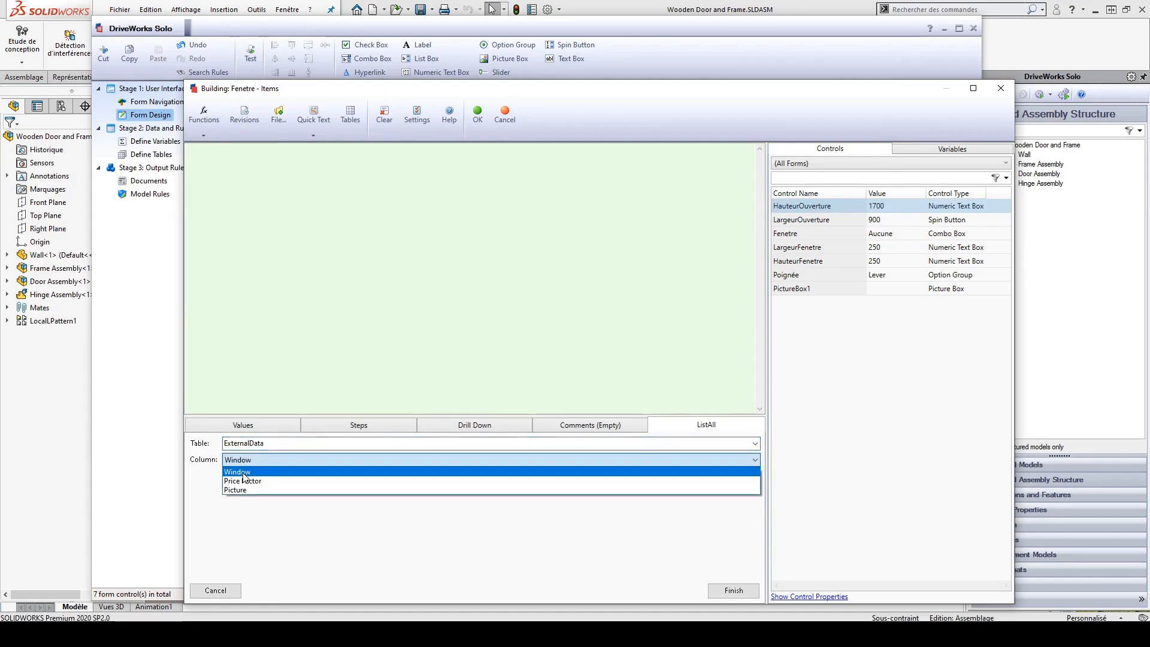
left_click(243, 472)
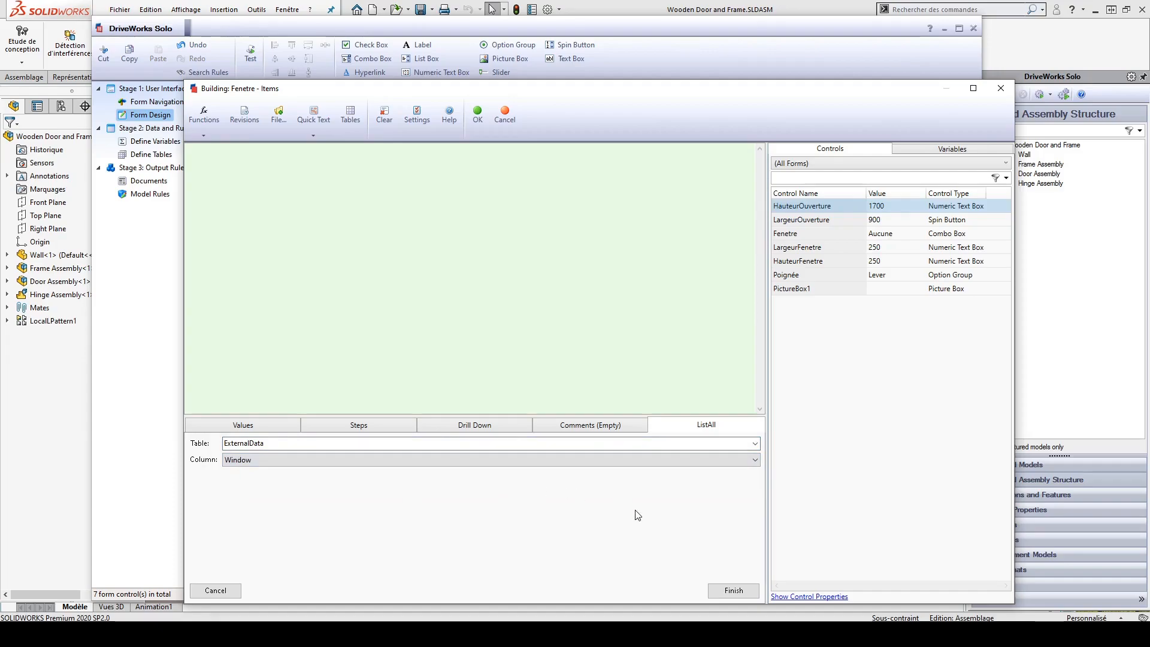
left_click(728, 592)
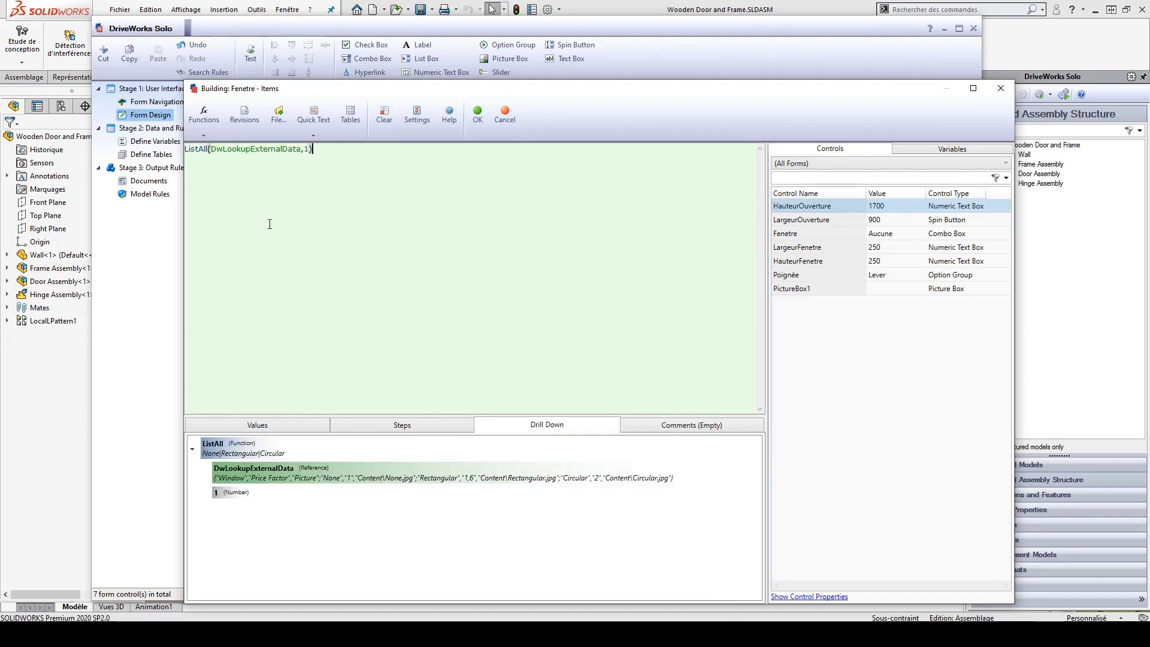
left_click_drag(315, 172, 185, 160)
left_click(469, 264)
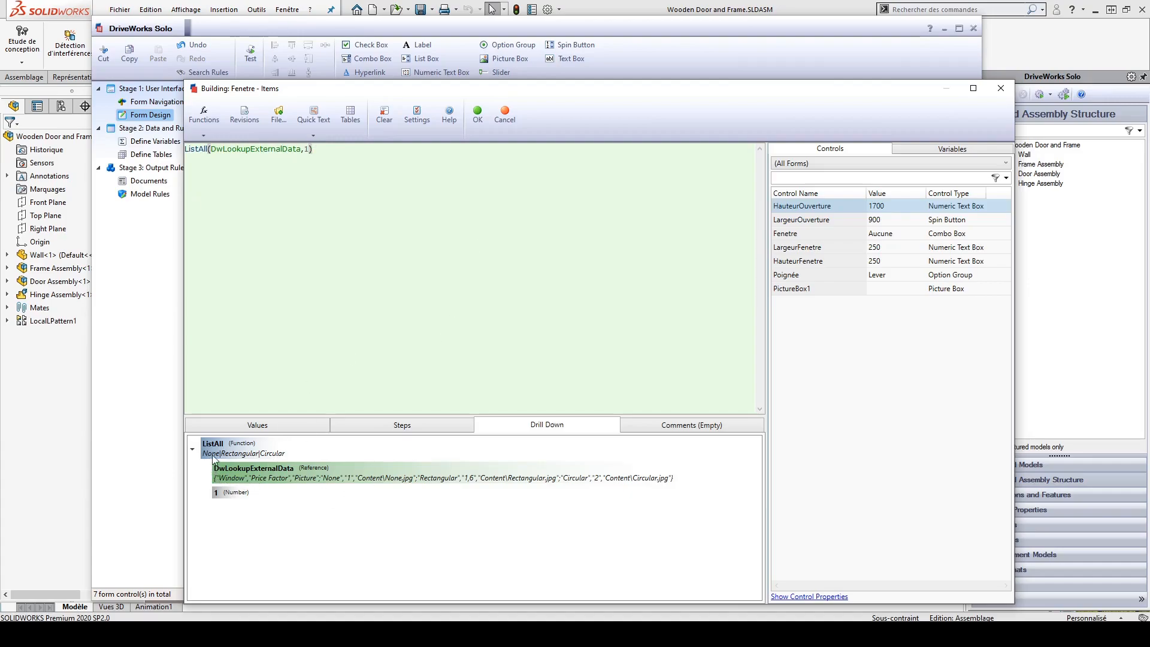
left_click(482, 121)
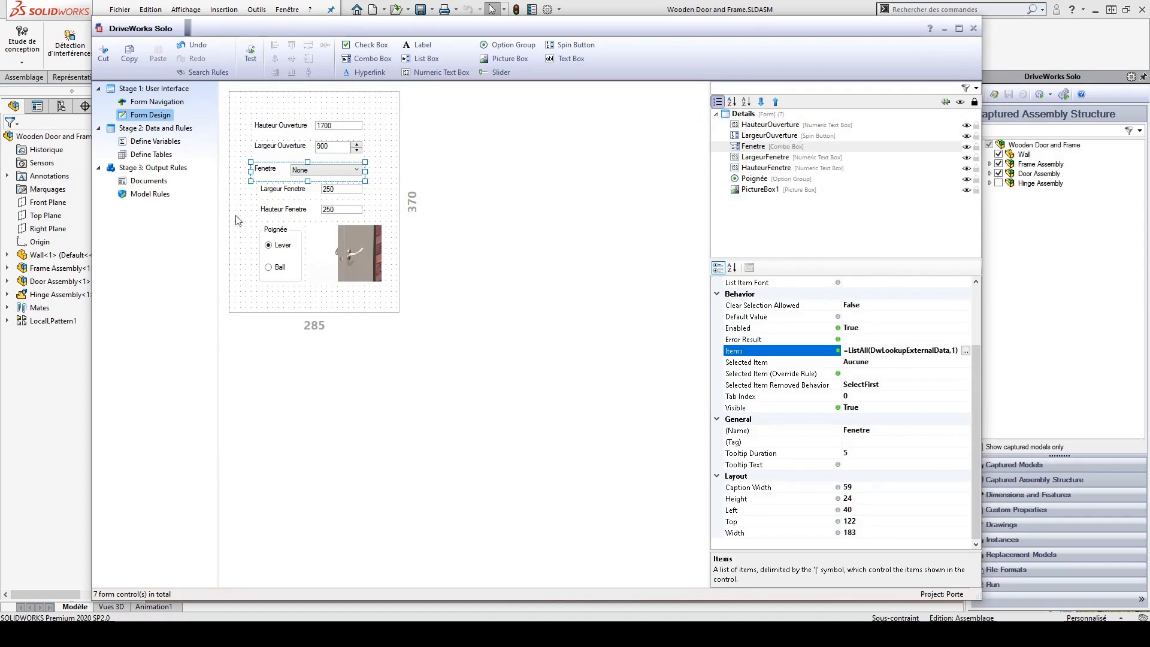
- Locate the Fenetre variable among the project variables and widen the Rule column to show its full expression
left_click(154, 143)
left_click(230, 115)
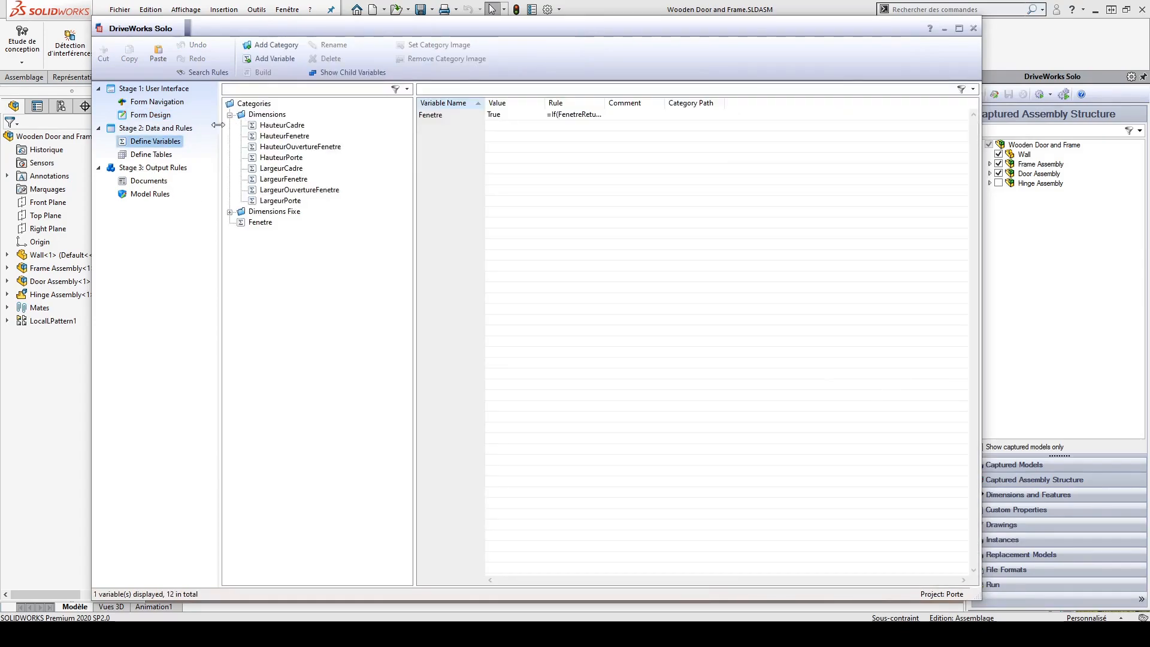
left_click(264, 124)
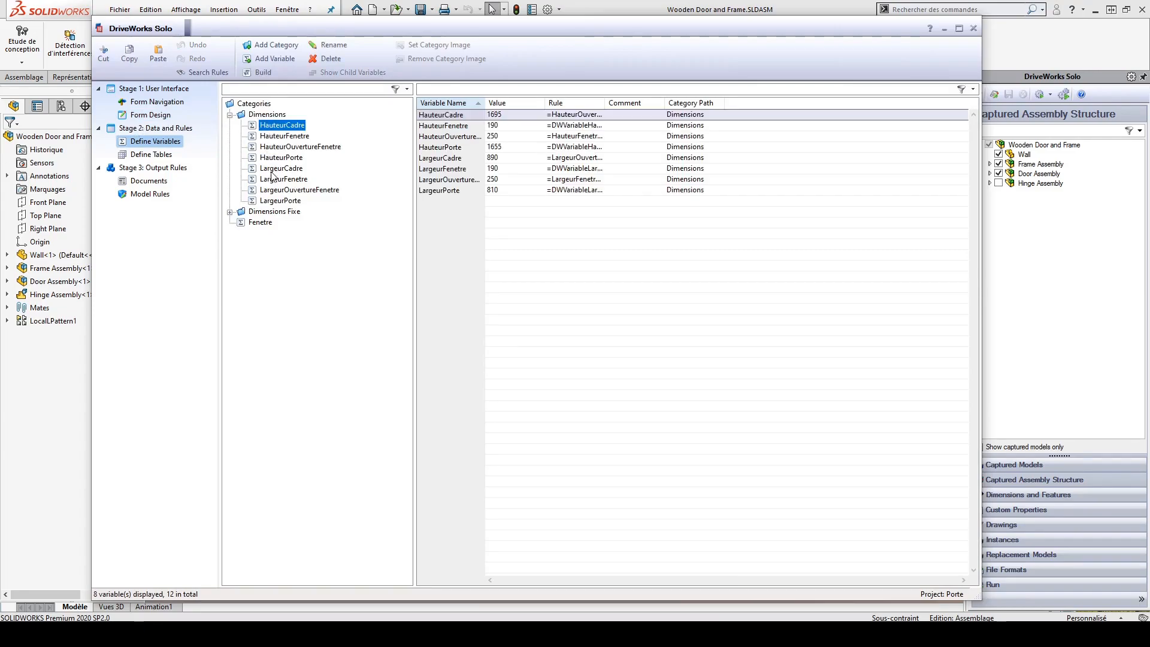
left_click(260, 222)
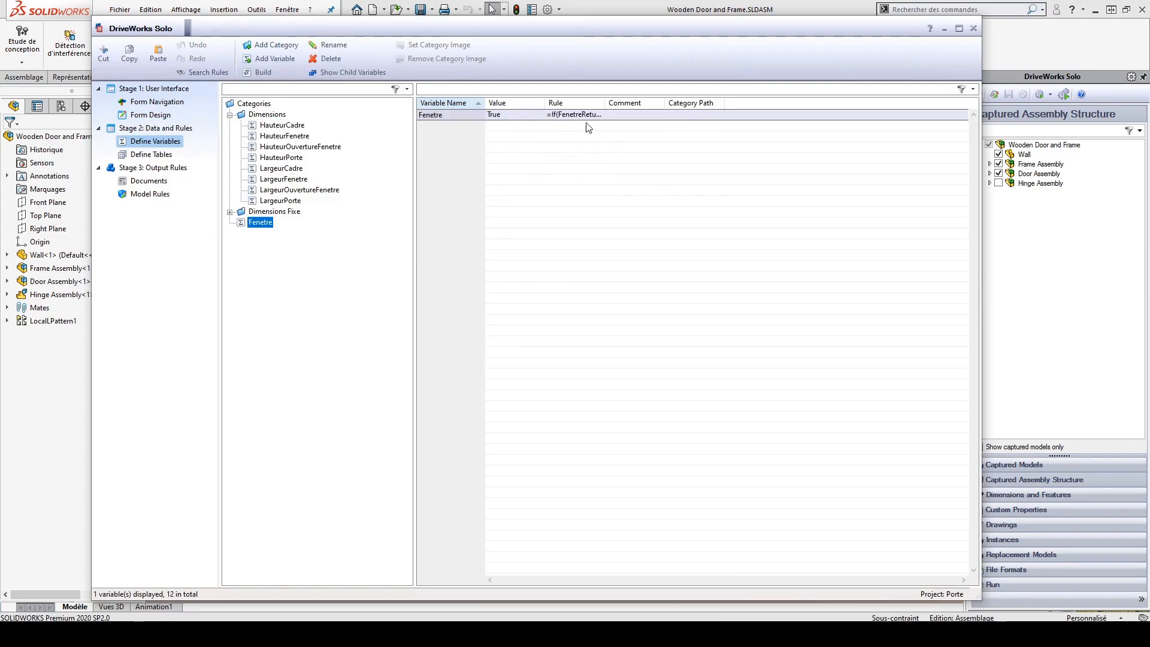
left_click_drag(604, 103, 775, 101)
- Examine the text compared in the Fenetre variable's If rule, cancel the rule builder, and check the Fenetre combo box in the form design
double_click(497, 116)
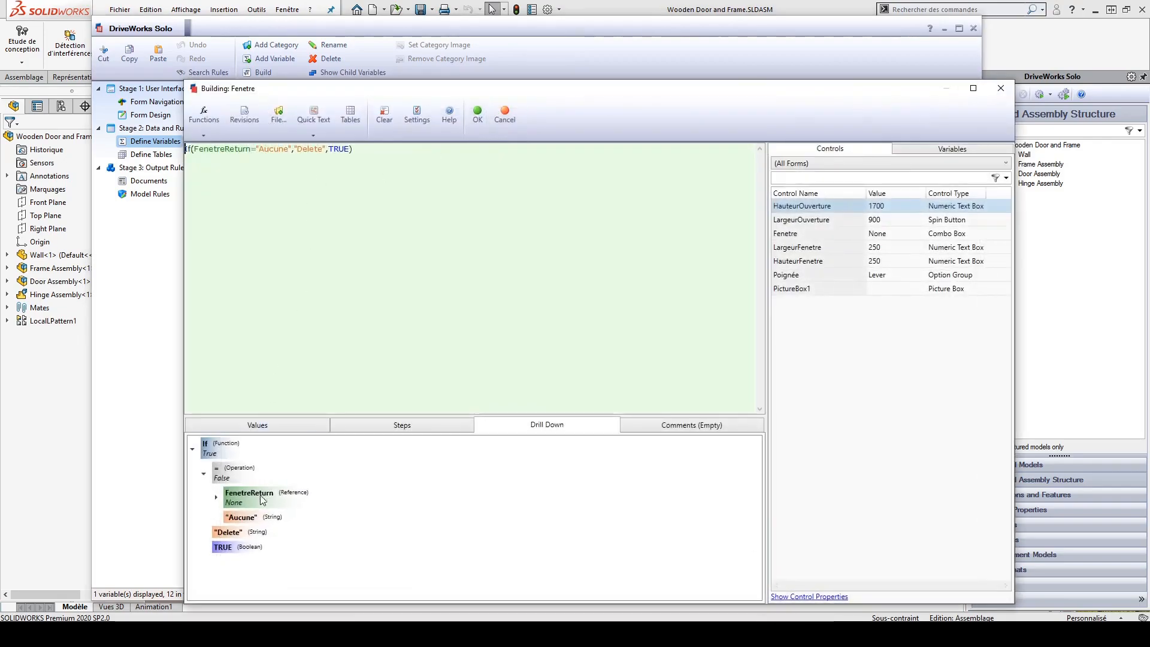
left_click(271, 153)
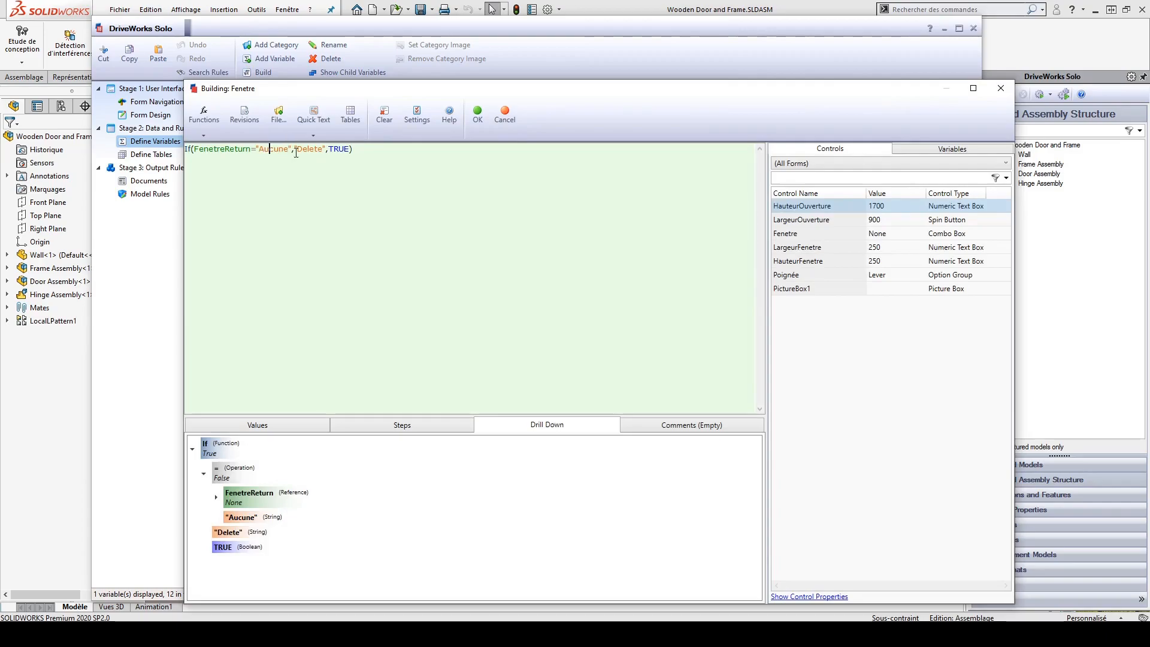
left_click(505, 120)
left_click(144, 116)
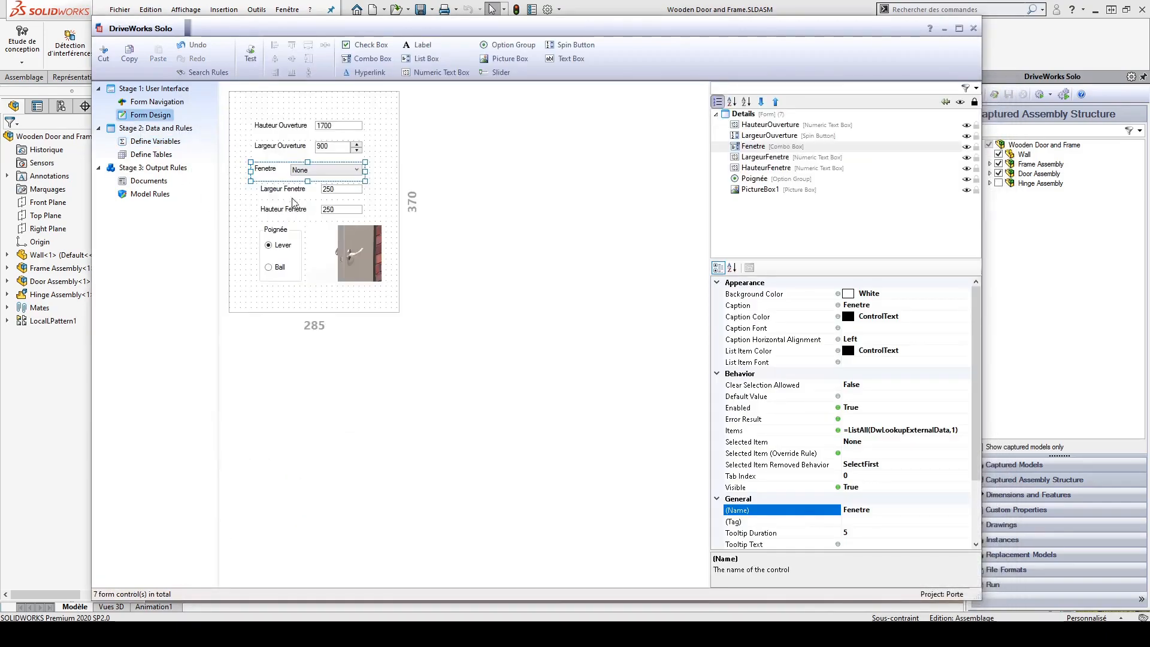
left_click(154, 141)
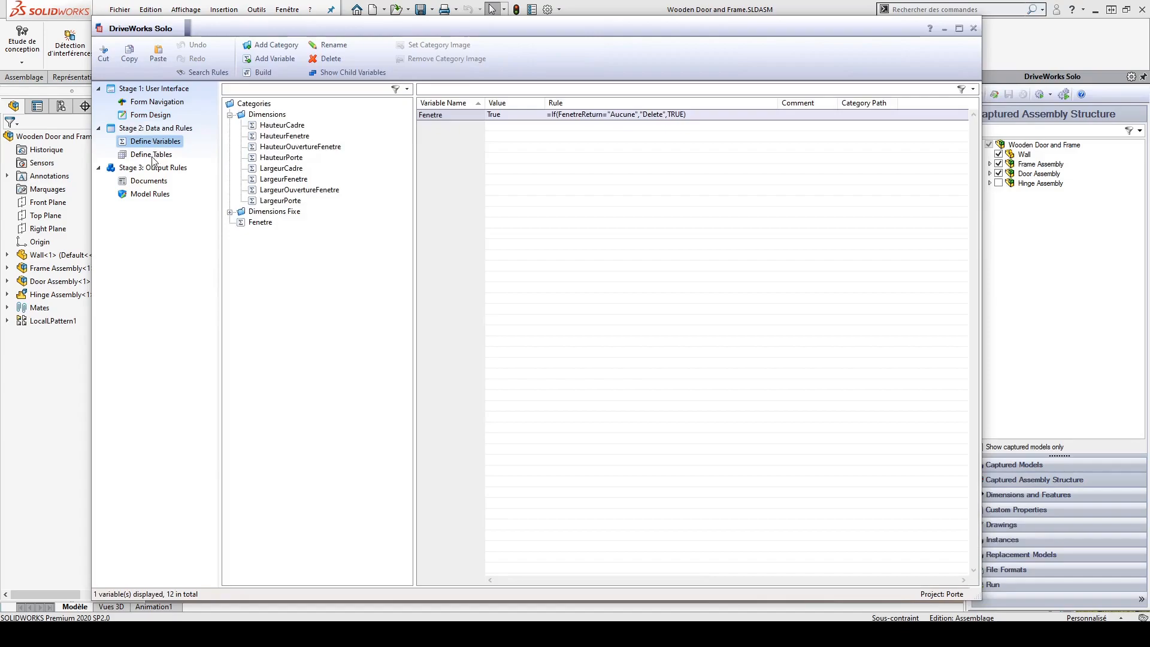
- In the ExternalData table, change the window names in A2, A3 and A4 to Aucune, Rectangulaire and Circulaire
left_click(153, 156)
double_click(289, 106)
left_click(282, 107)
left_click(277, 106)
type("Aucune")
left_click(273, 118)
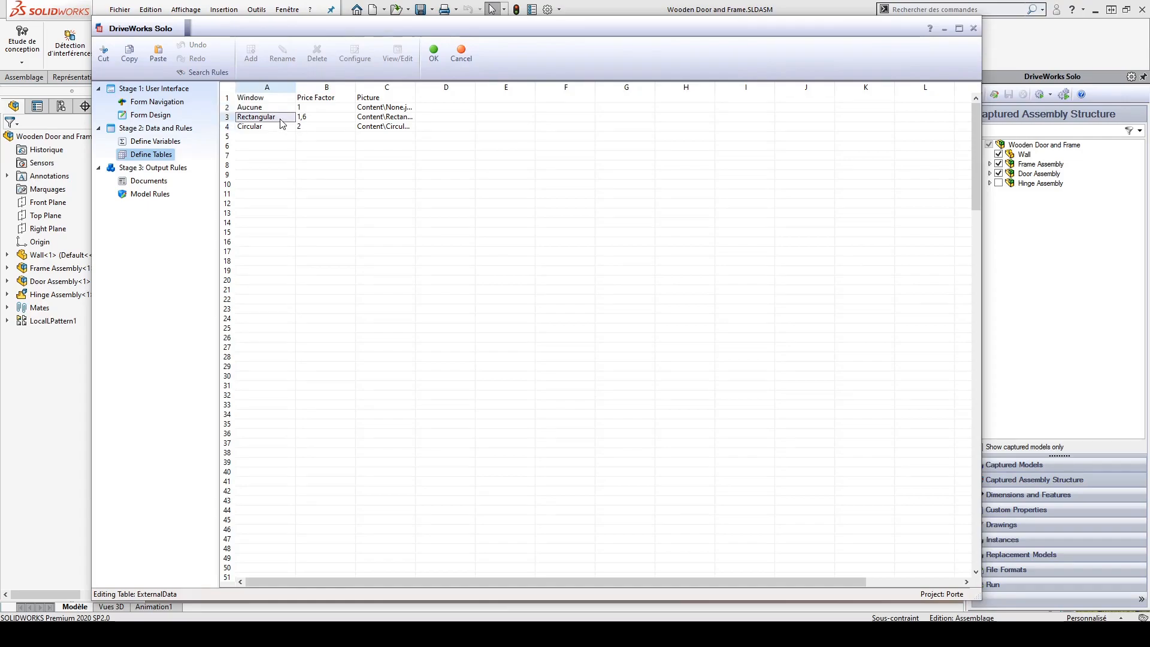
left_click(273, 118)
left_click_drag(279, 119, 269, 119)
left_click(264, 126)
double_click(264, 127)
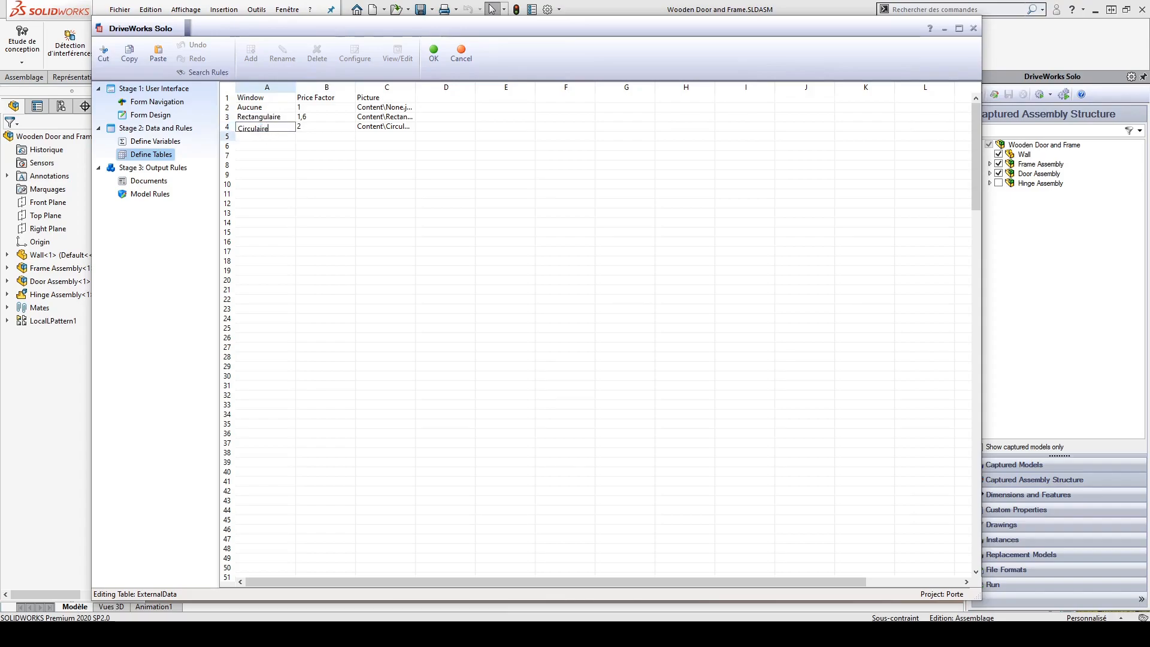
left_click(325, 203)
- Widen the Picture column of the ExternalData table and accept the table edits
left_click_drag(447, 88, 473, 88)
left_click(436, 210)
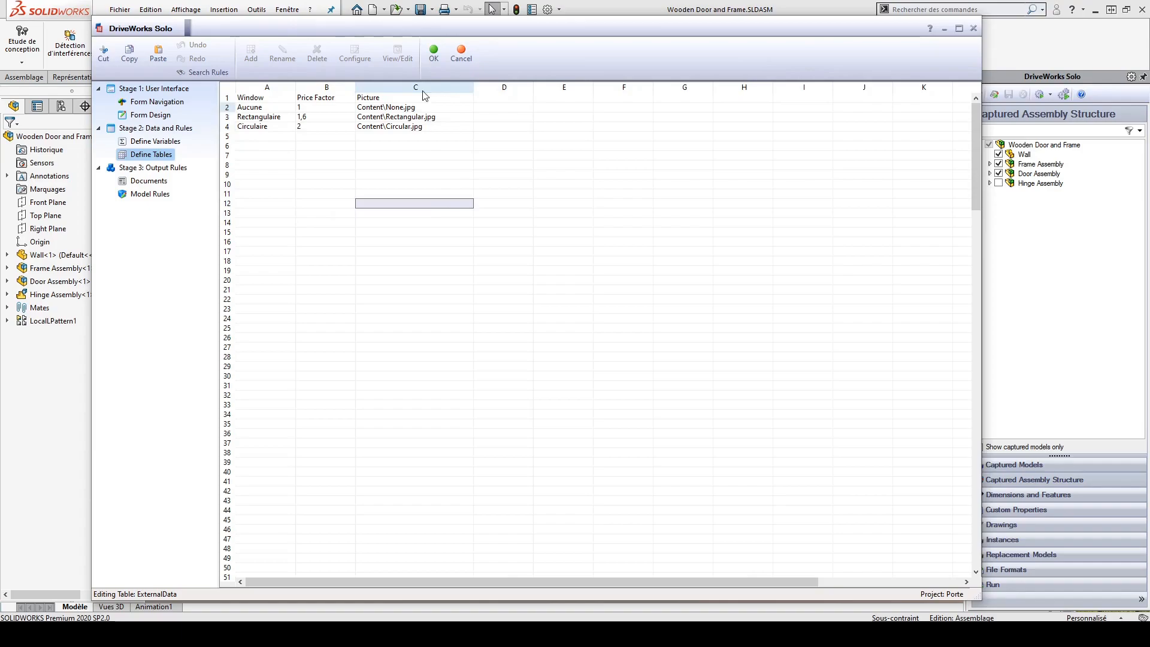
left_click(433, 54)
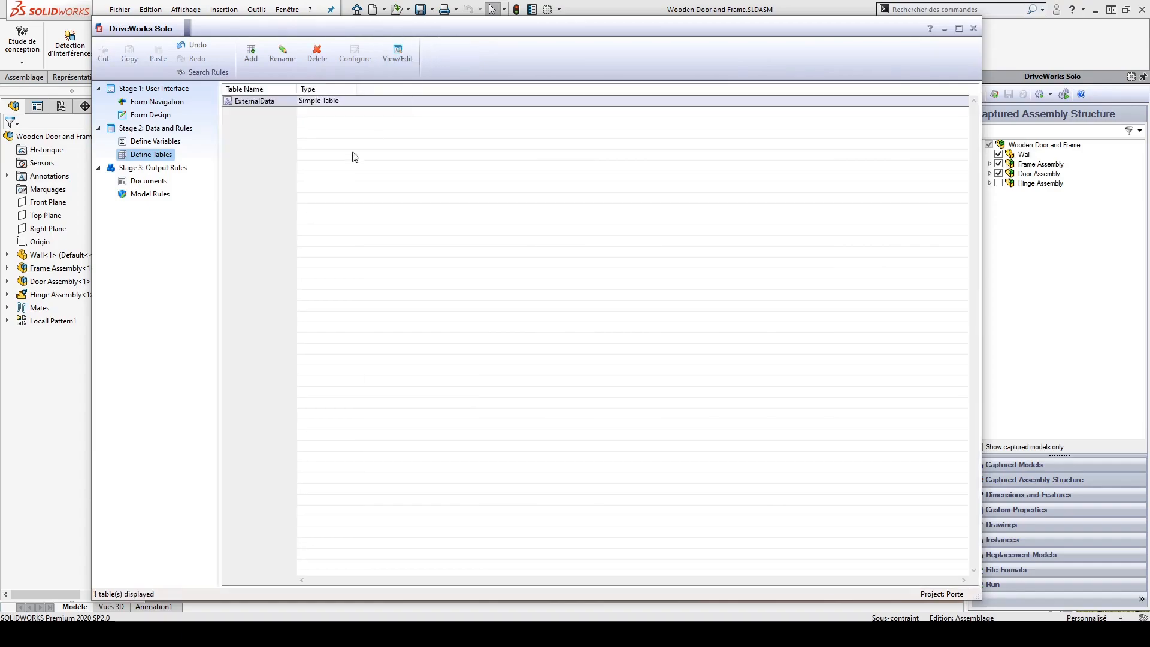
- Add a picture box named PictureBox2 to the form, place it beside the input fields, and open its File Name rule
left_click(150, 114)
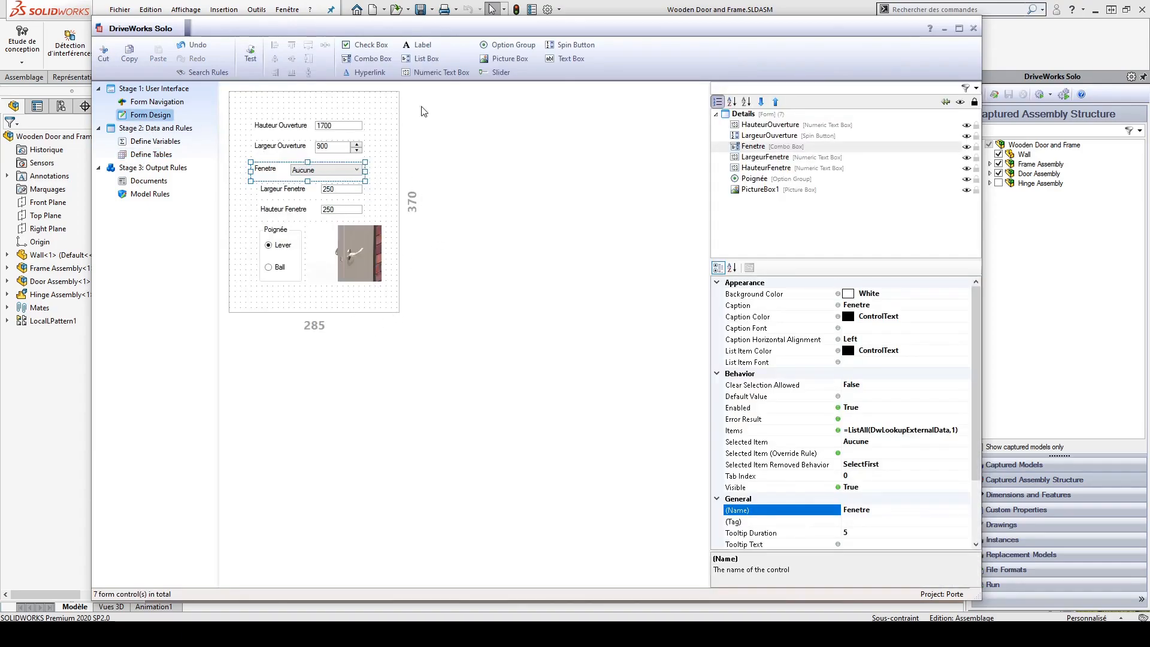
left_click(525, 58)
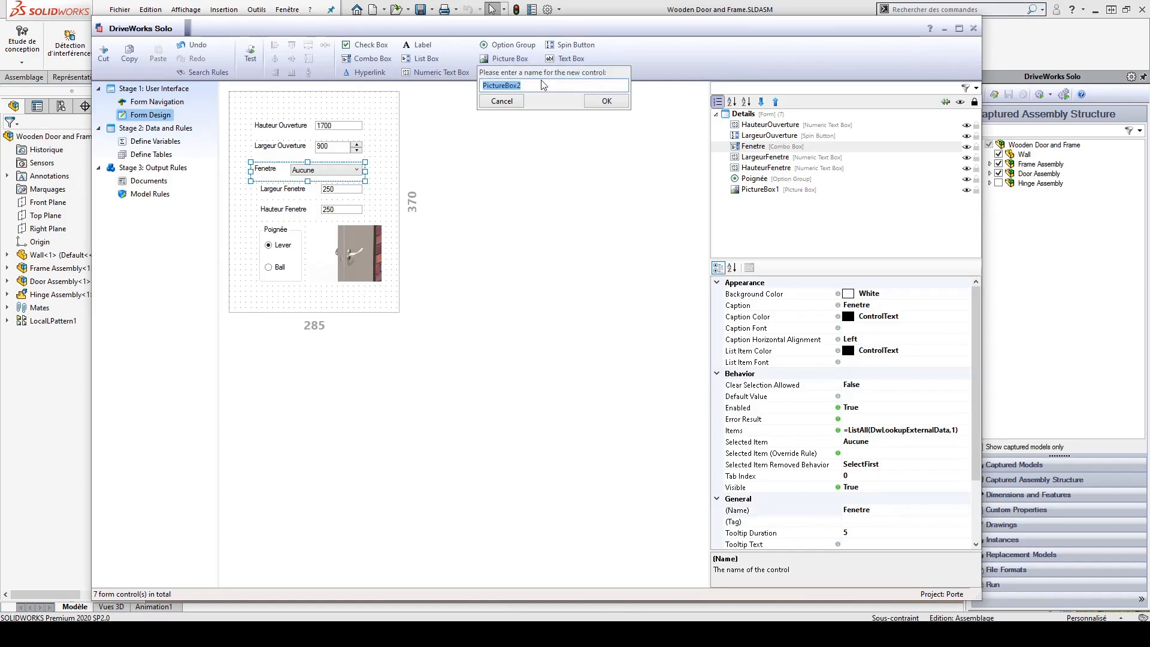
key("Return")
left_click_drag(386, 161, 541, 150)
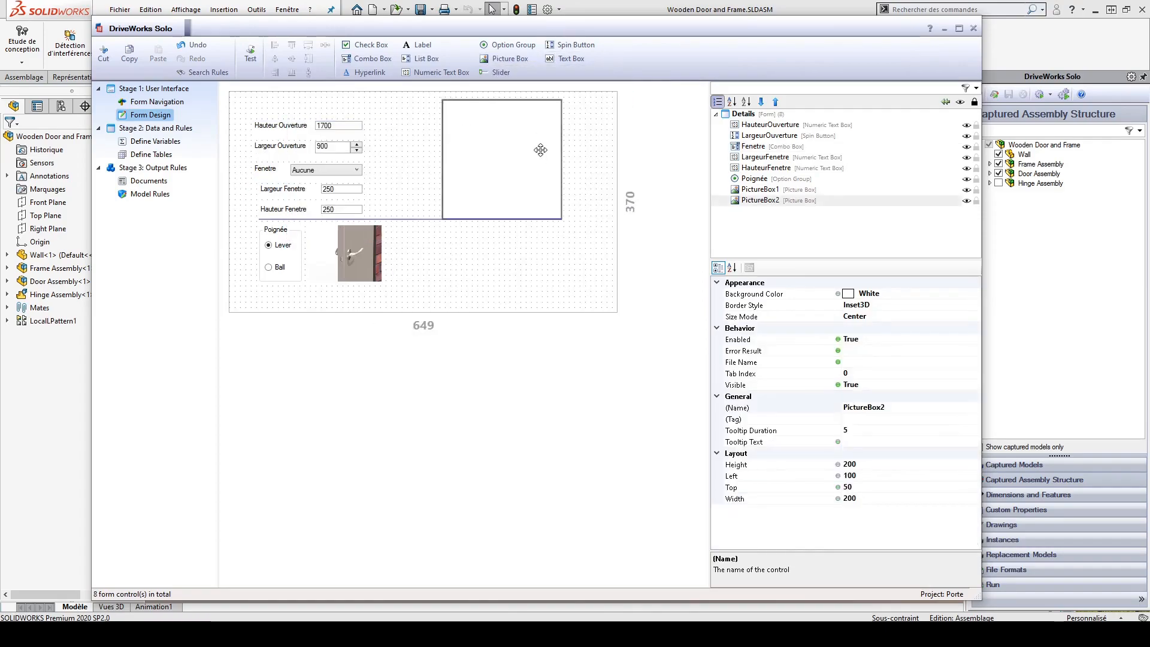
left_click(874, 362)
left_click(975, 361)
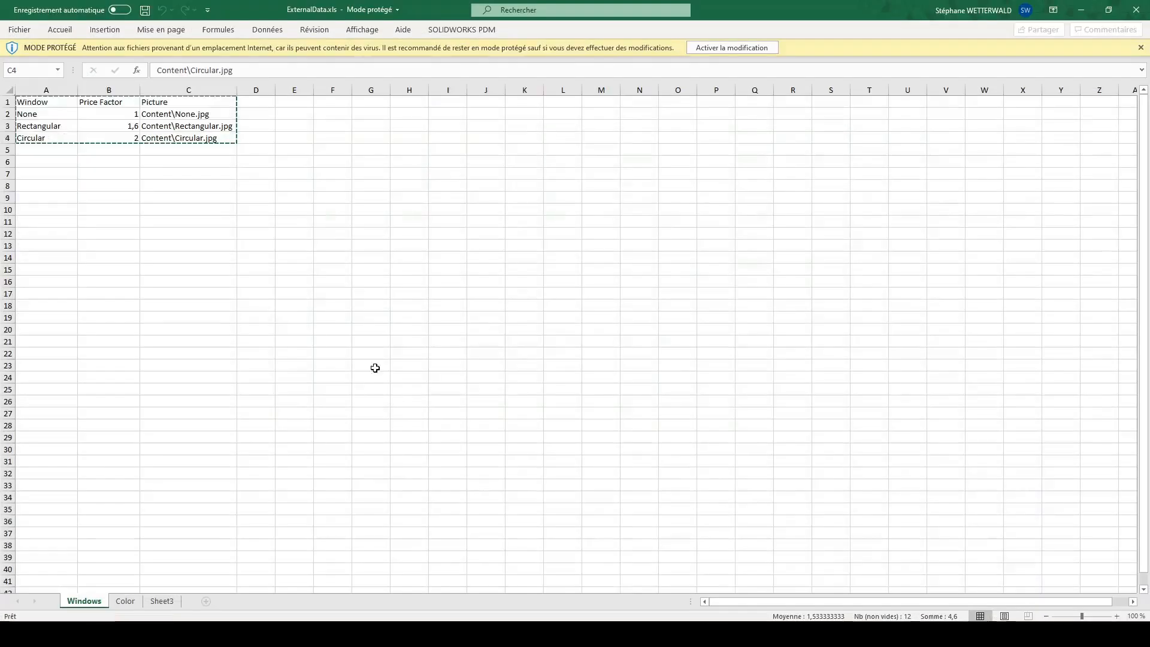
- In the Excel Windows sheet, examine how each window name matches its Picture path, and return to DriveWorks Solo
left_click_drag(180, 137, 202, 117)
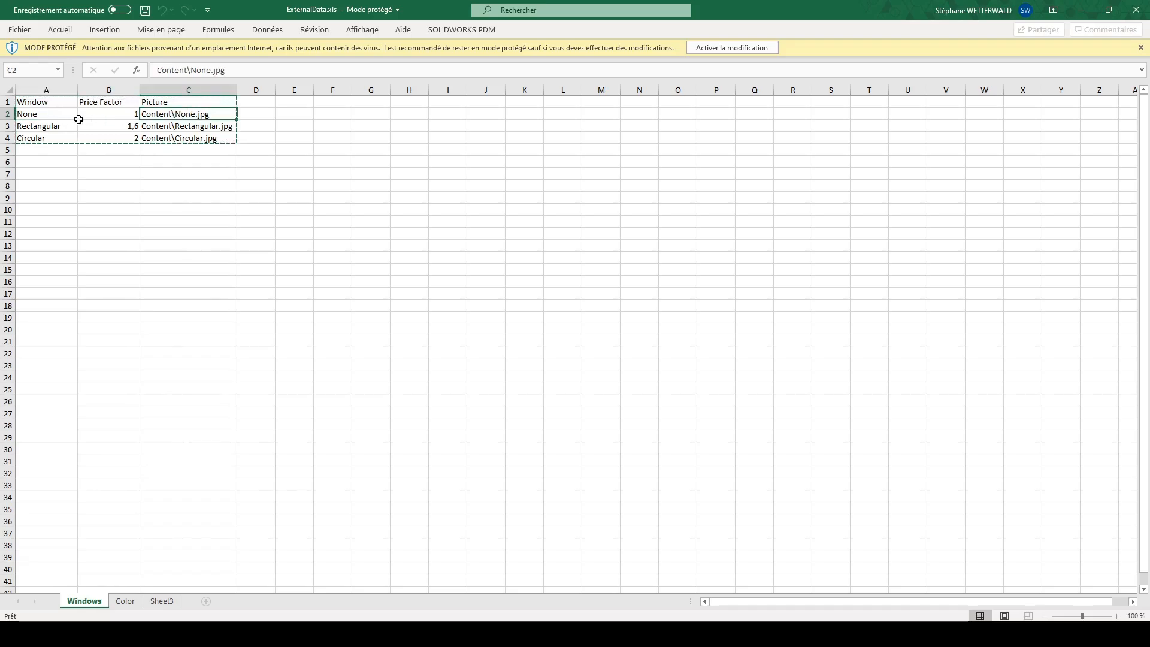
left_click(38, 115)
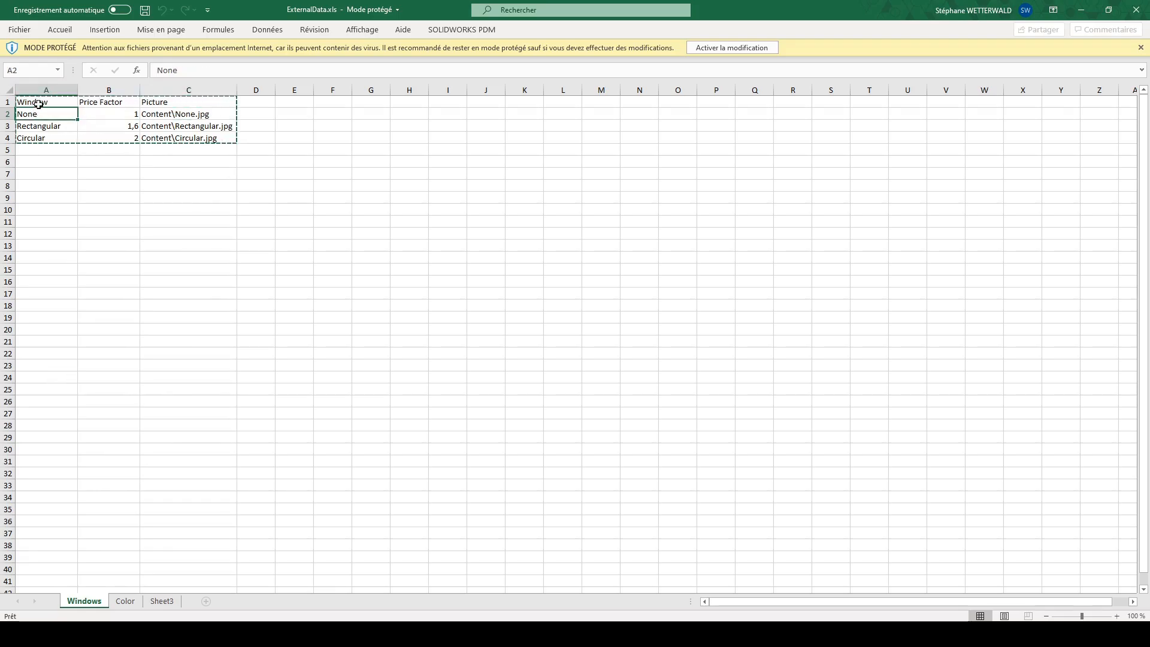
left_click(23, 126)
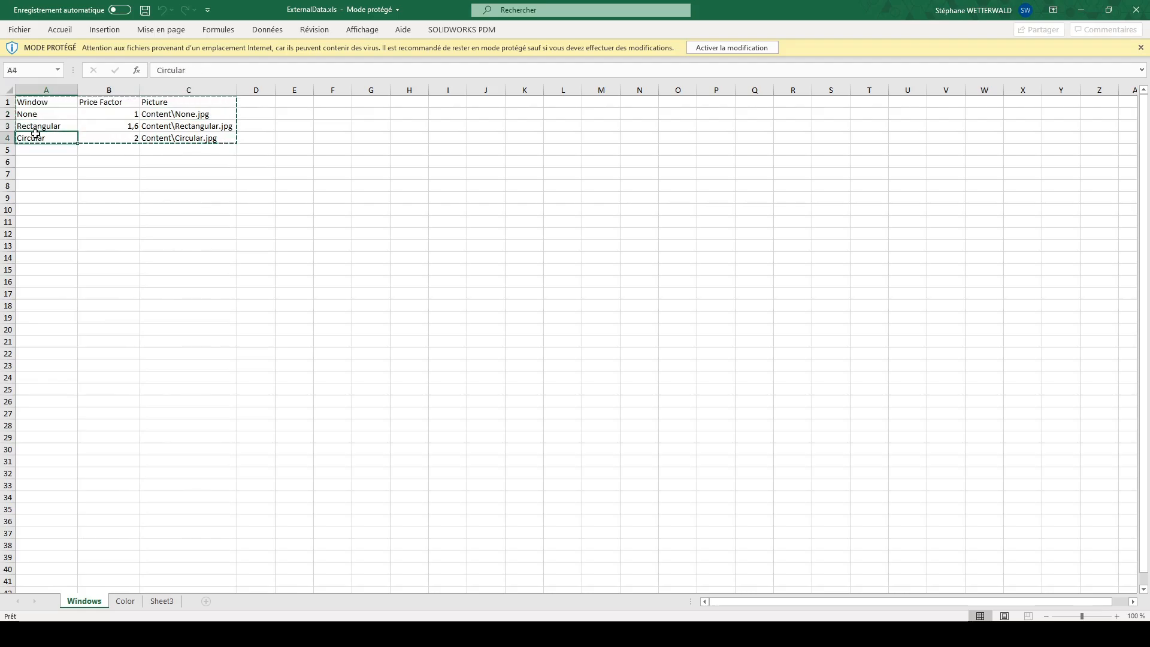
left_click(52, 125)
left_click(195, 116)
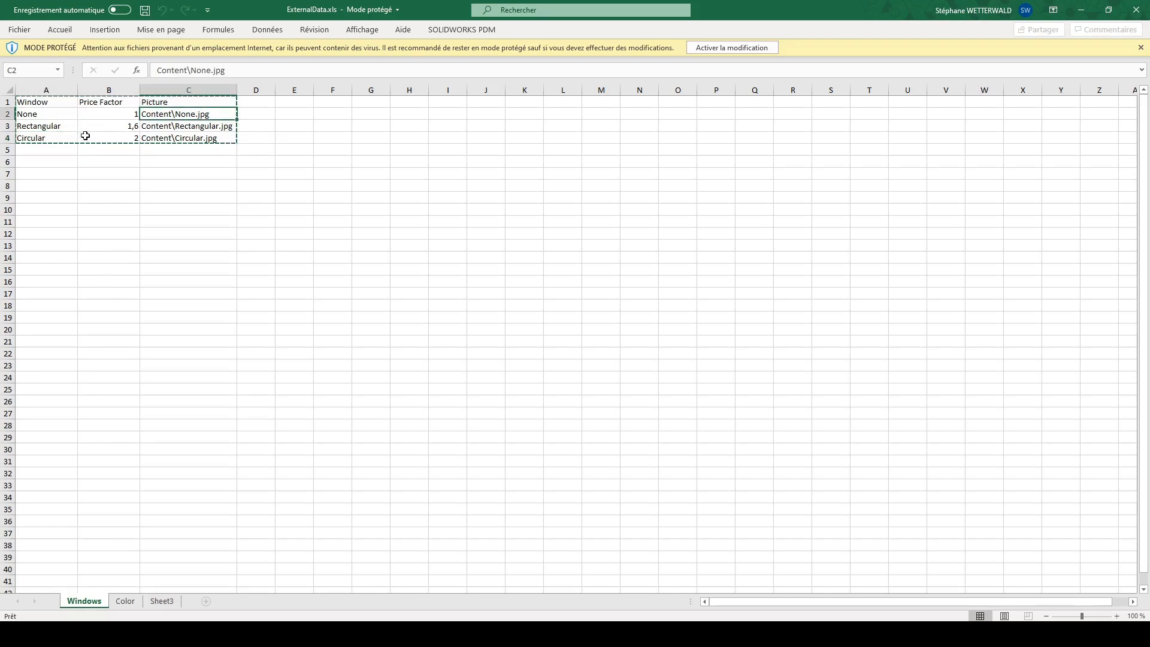
left_click(1080, 9)
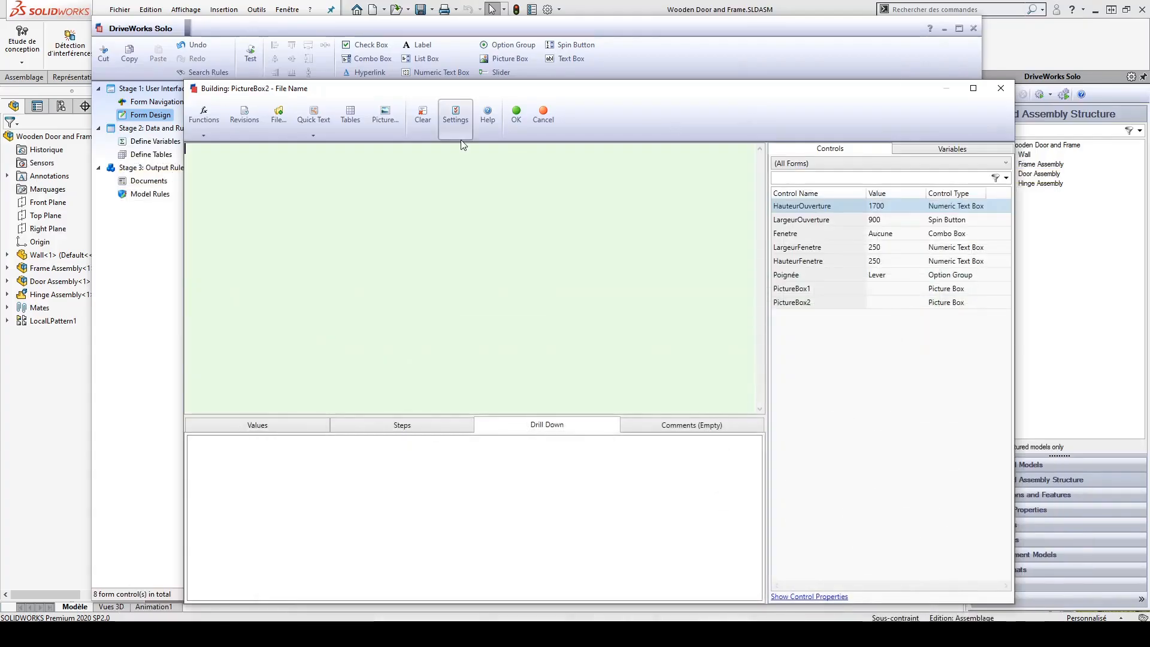
- Start a VLookup for PictureBox2's File Name that looks up FenetreReturn in ExternalData and returns the Picture column
left_click(204, 134)
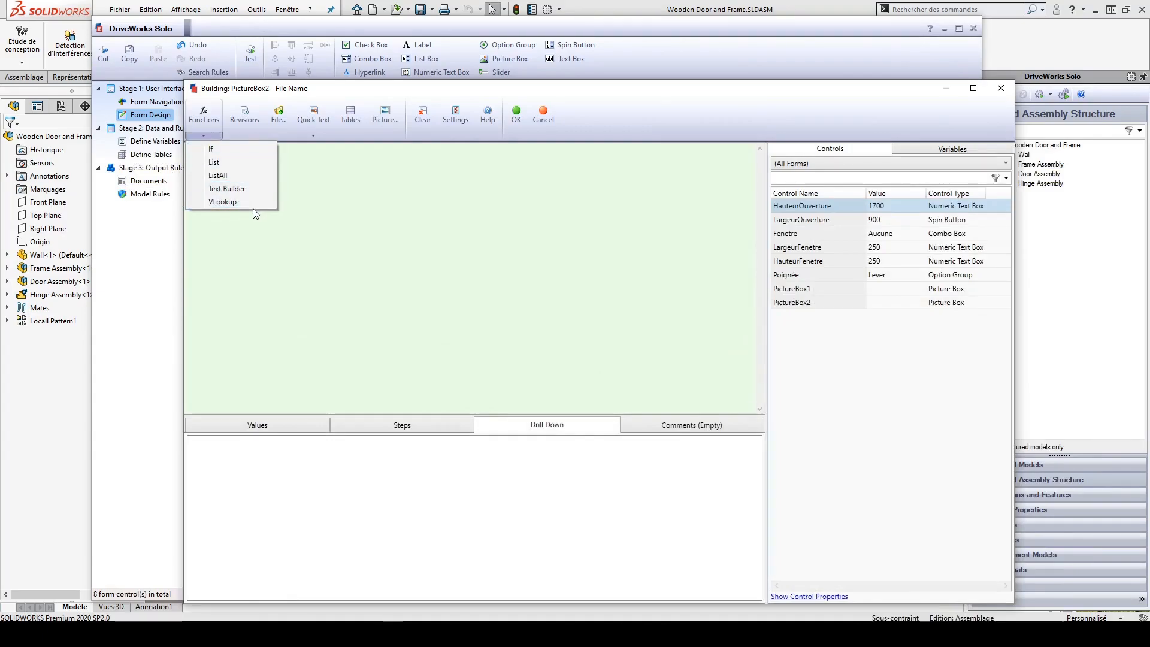
left_click(245, 203)
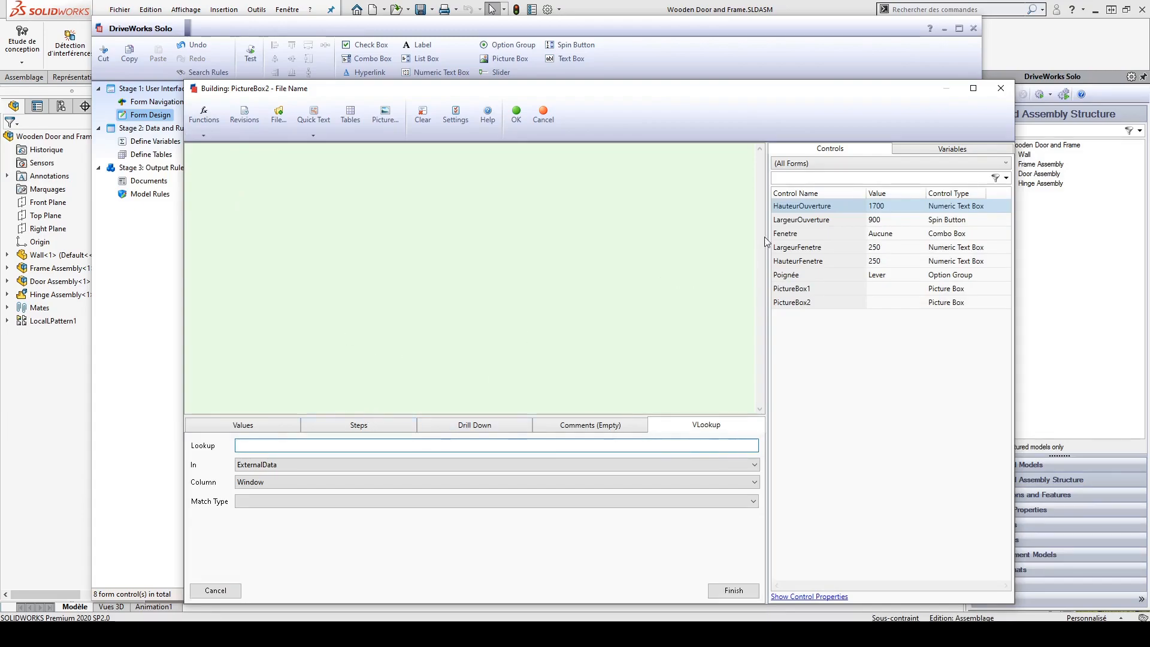
double_click(797, 235)
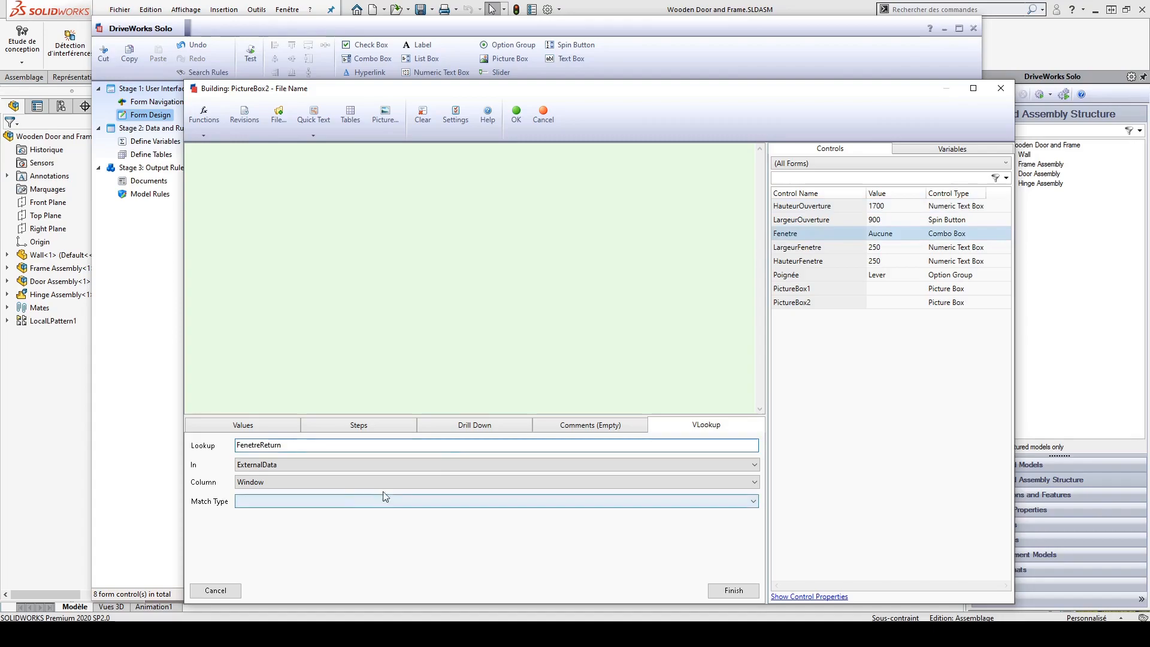
left_click(310, 467)
left_click(306, 467)
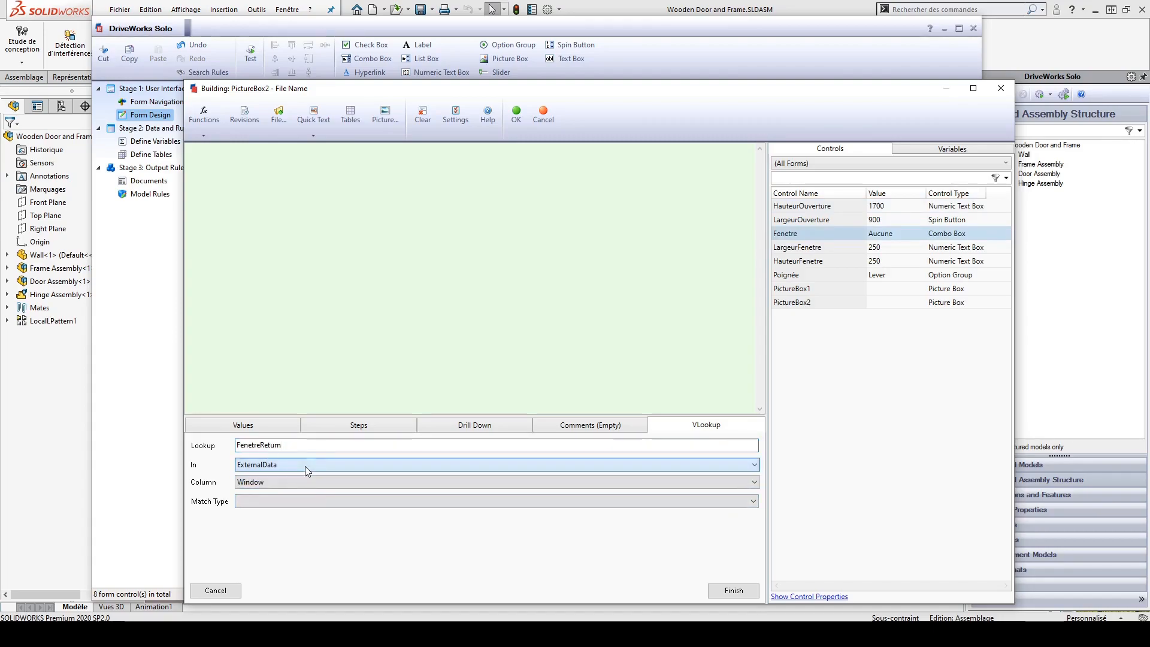
left_click(269, 482)
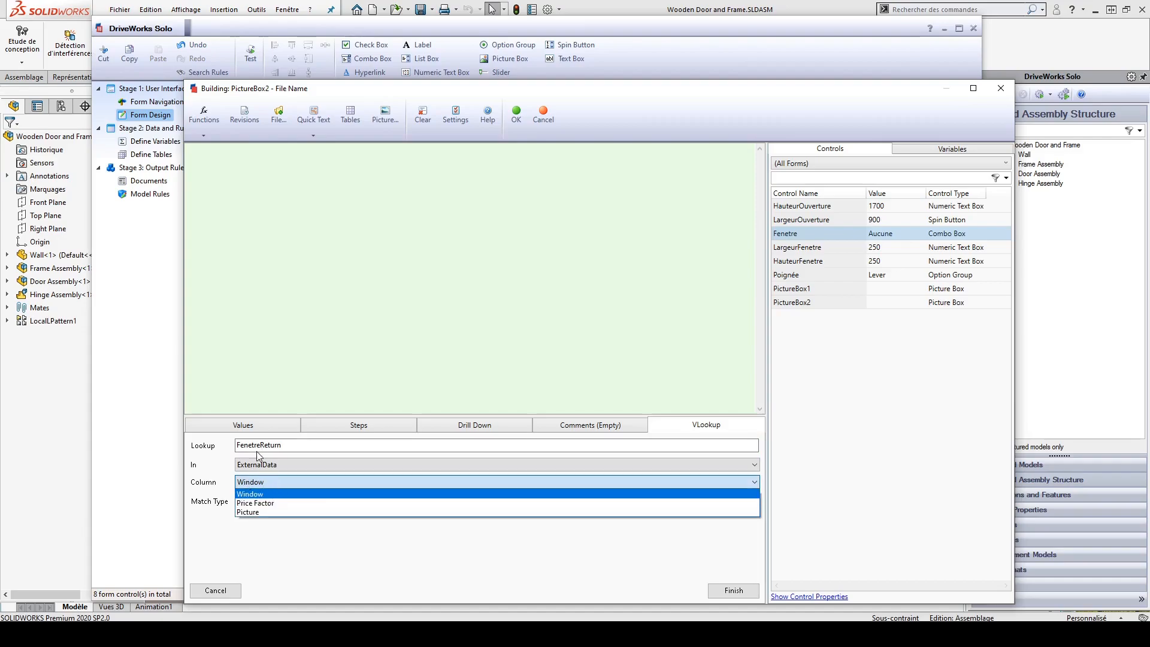
left_click(251, 512)
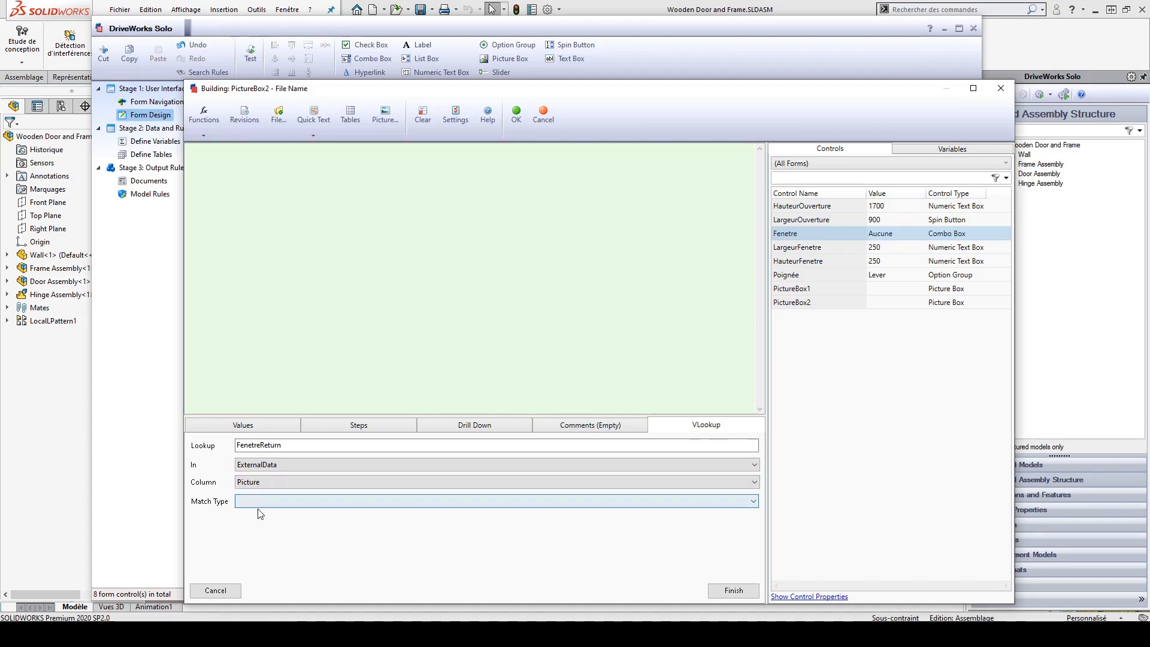
- Set the VLookup's match type to Exact Match, finish the function and accept the File Name rule
left_click(259, 504)
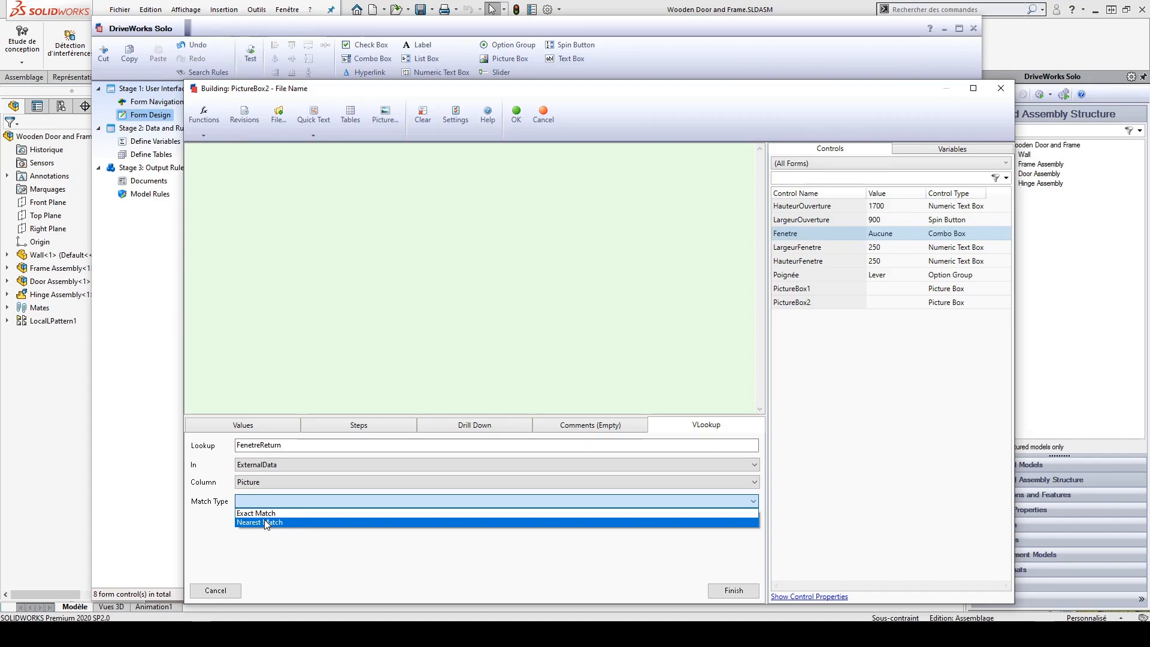
left_click(309, 514)
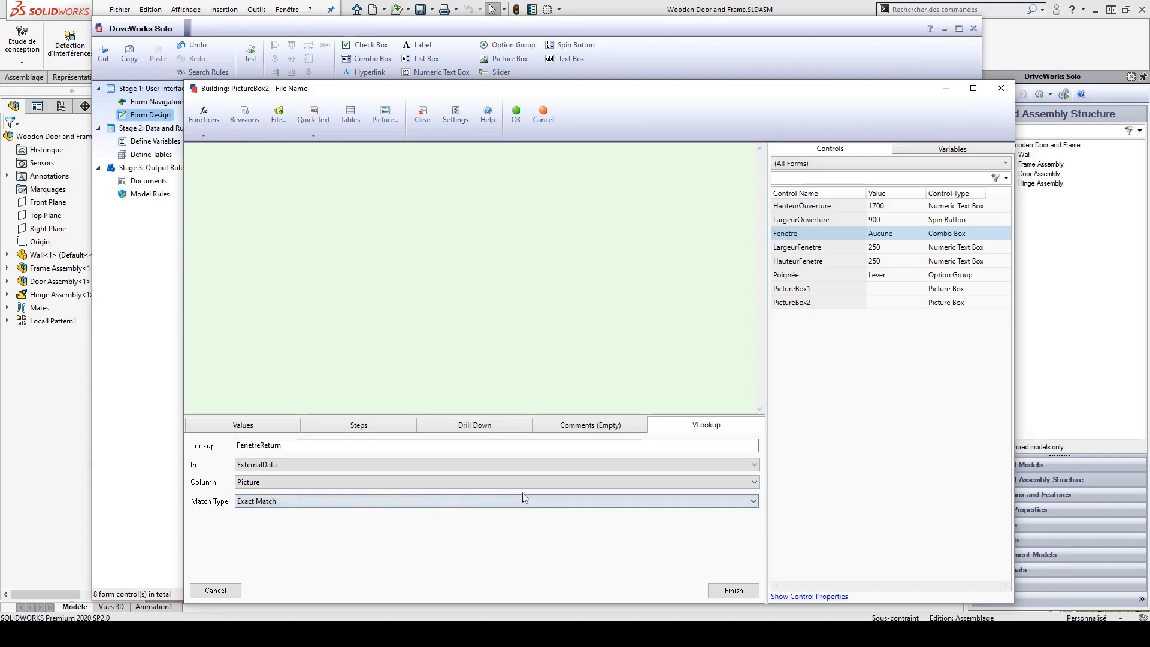
left_click(734, 590)
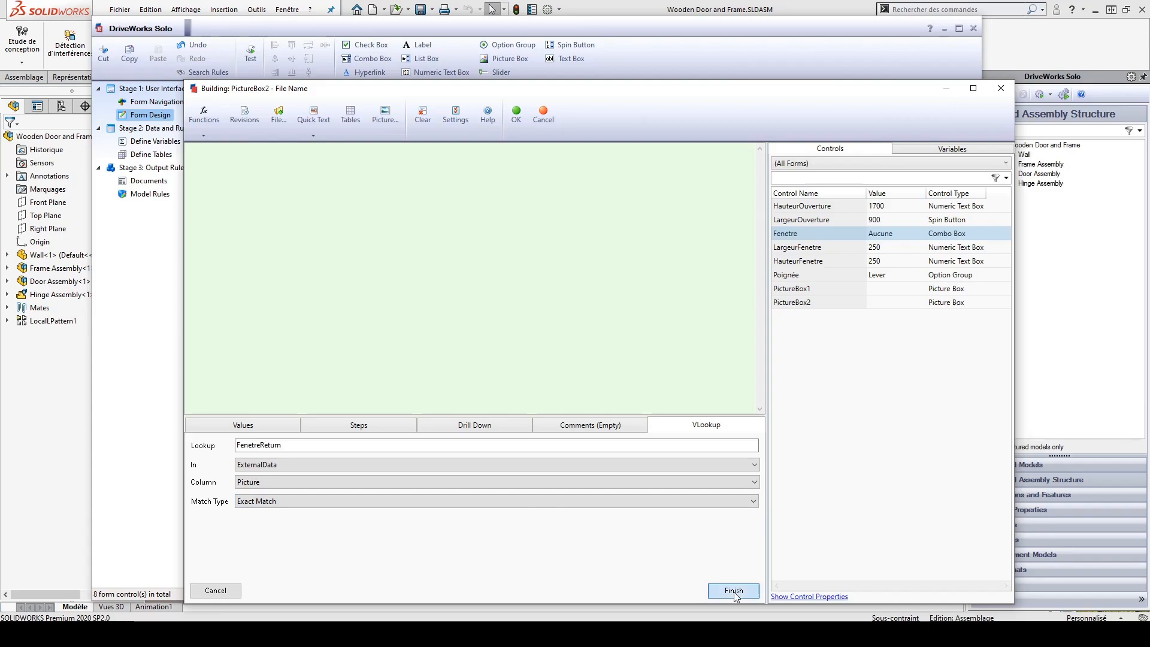
left_click_drag(459, 163, 186, 151)
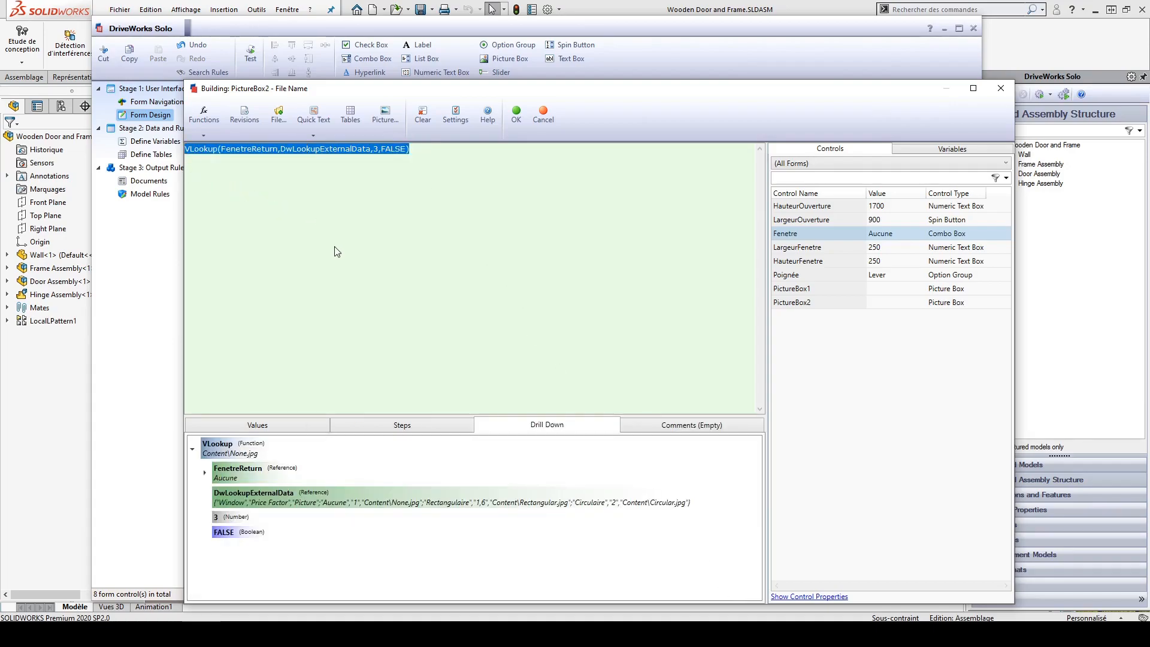
left_click(345, 148)
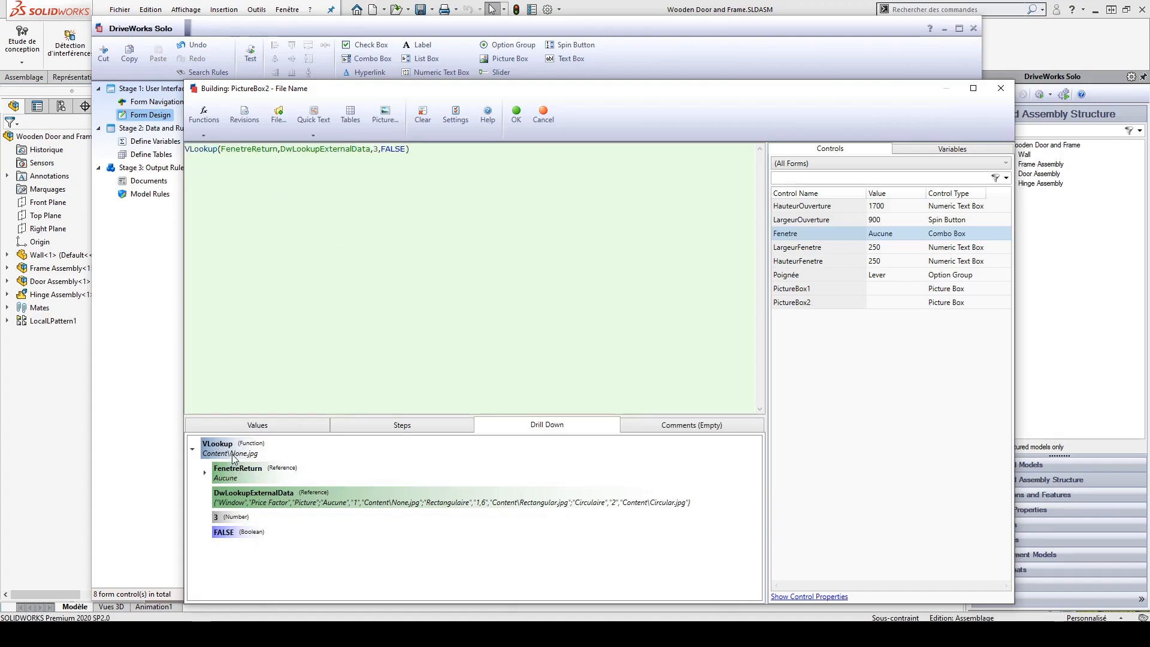
left_click(513, 115)
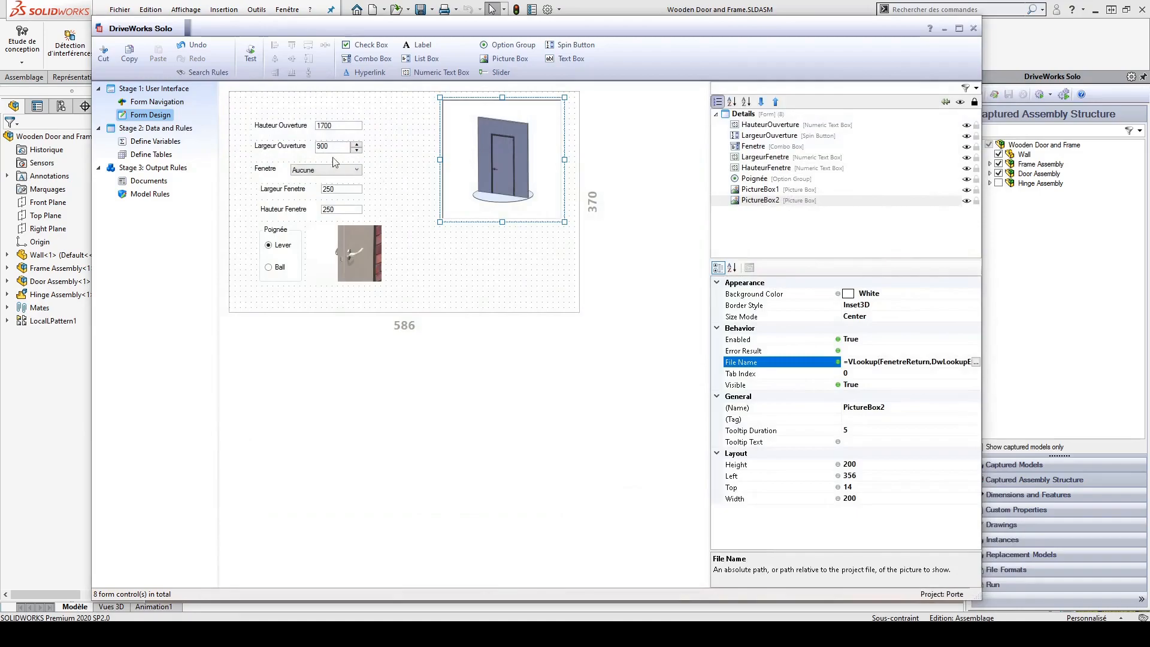
- Test the form by switching Fenetre between Aucune, Rectangulaire and Circulaire to check the picture, and leave test mode
left_click(250, 57)
left_click(328, 170)
left_click(327, 188)
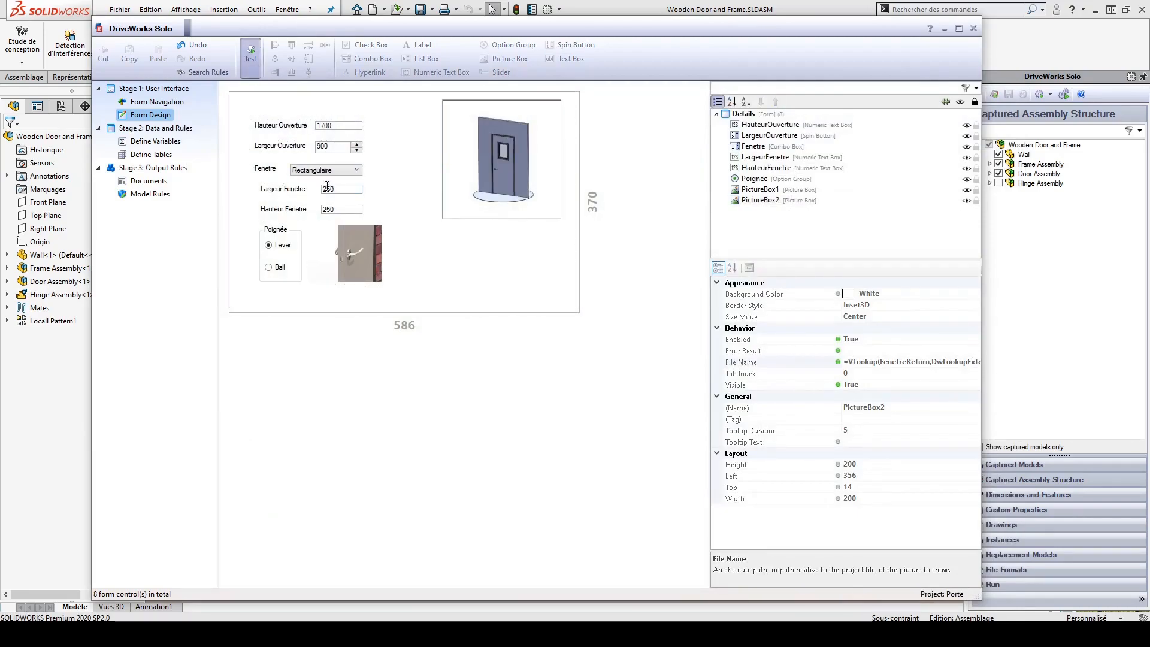
left_click(328, 171)
left_click(333, 195)
left_click(339, 172)
left_click(341, 182)
left_click(343, 172)
left_click(340, 191)
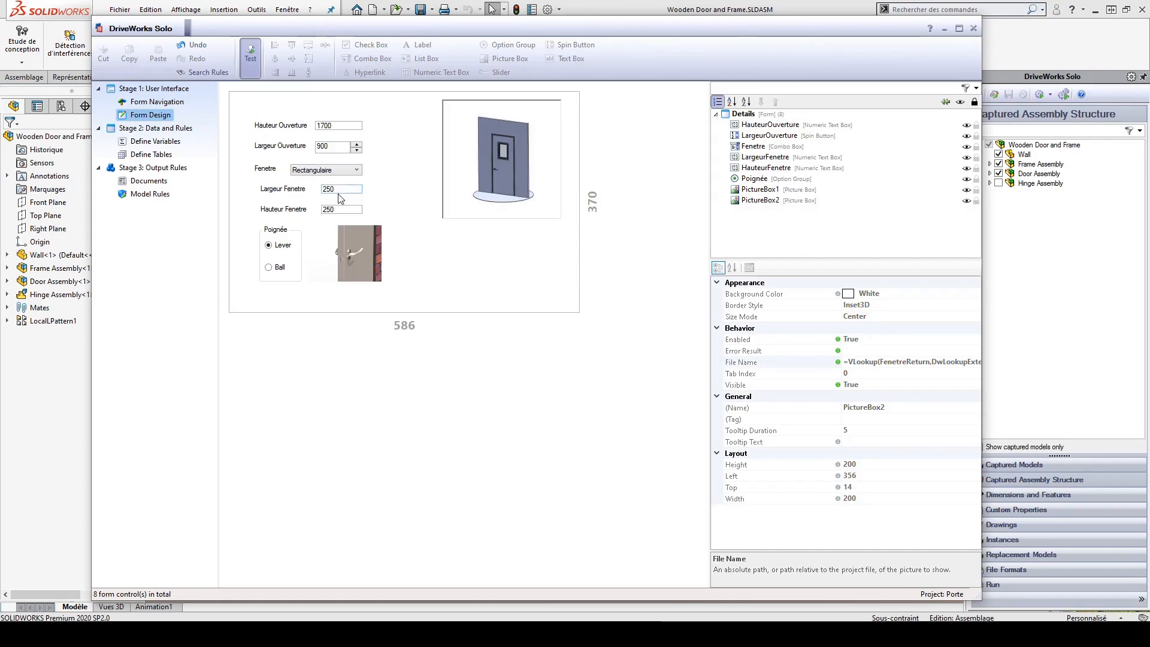
left_click(340, 171)
left_click(336, 202)
left_click(330, 171)
left_click(330, 182)
left_click(251, 54)
- Move PictureBox2 close to the input fields, shrink it to about 136 by 160, and narrow the form to about 399
left_click_drag(513, 165, 439, 165)
left_click_drag(491, 95, 453, 119)
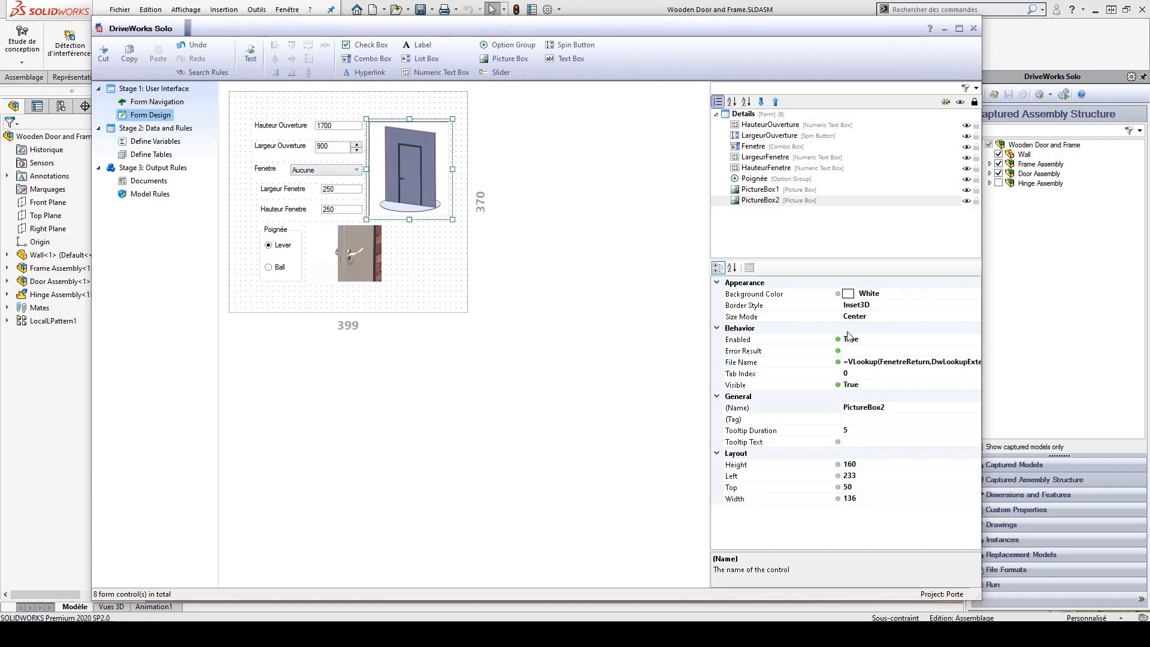
- Try the SingleLine border on PictureBox2, set its Border Style to None, and deselect it
left_click(973, 305)
left_click(975, 306)
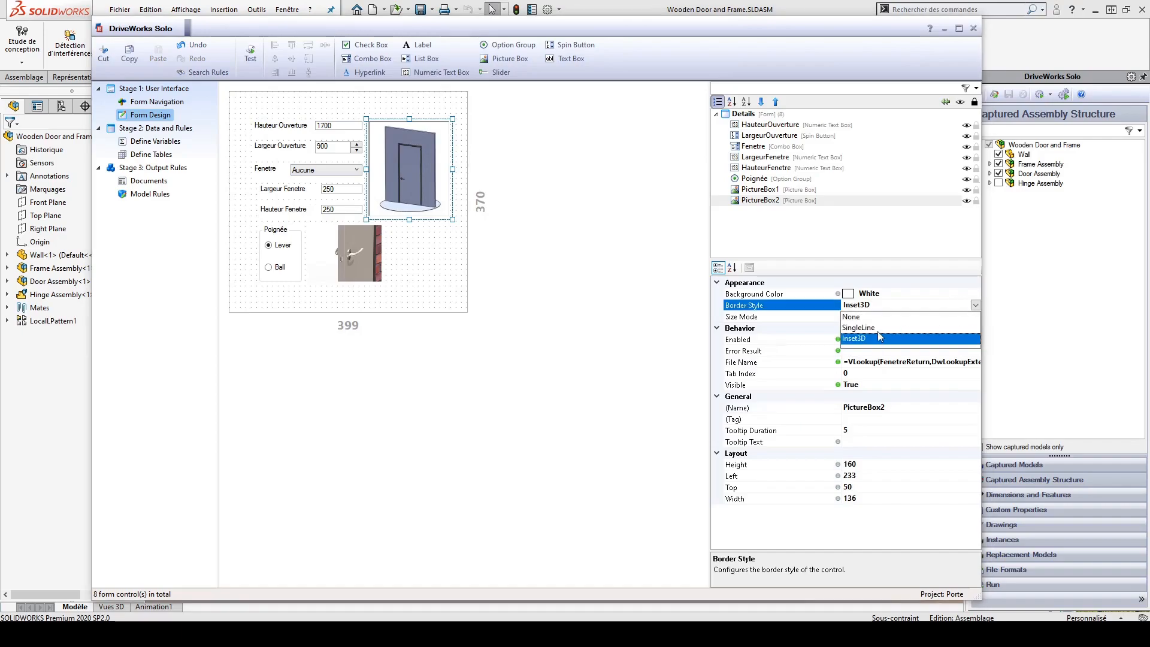
left_click(924, 327)
left_click(976, 305)
left_click(903, 319)
left_click(502, 257)
left_click(395, 291)
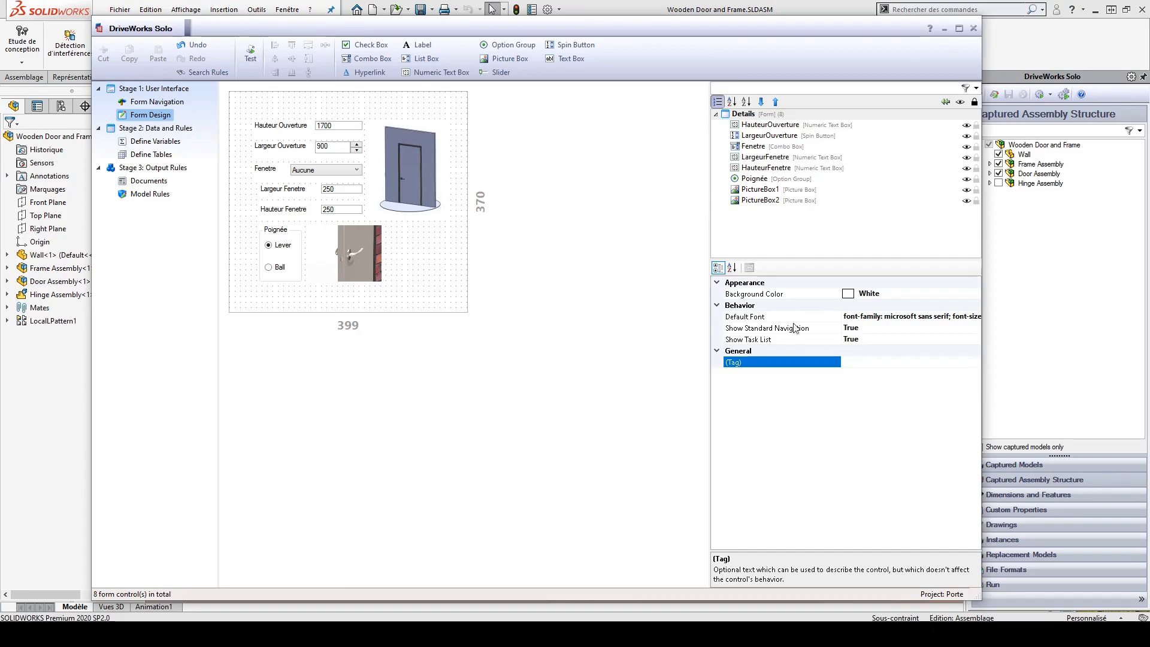
- Select the Fenetre combo box on the form to show its properties
left_click(333, 174)
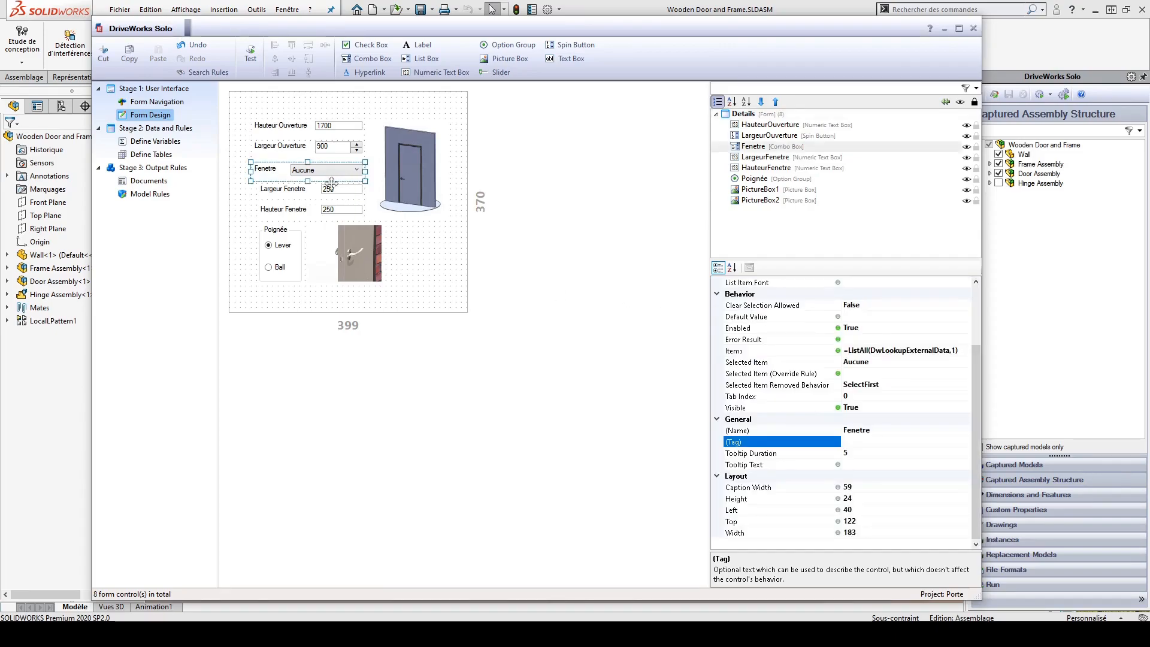